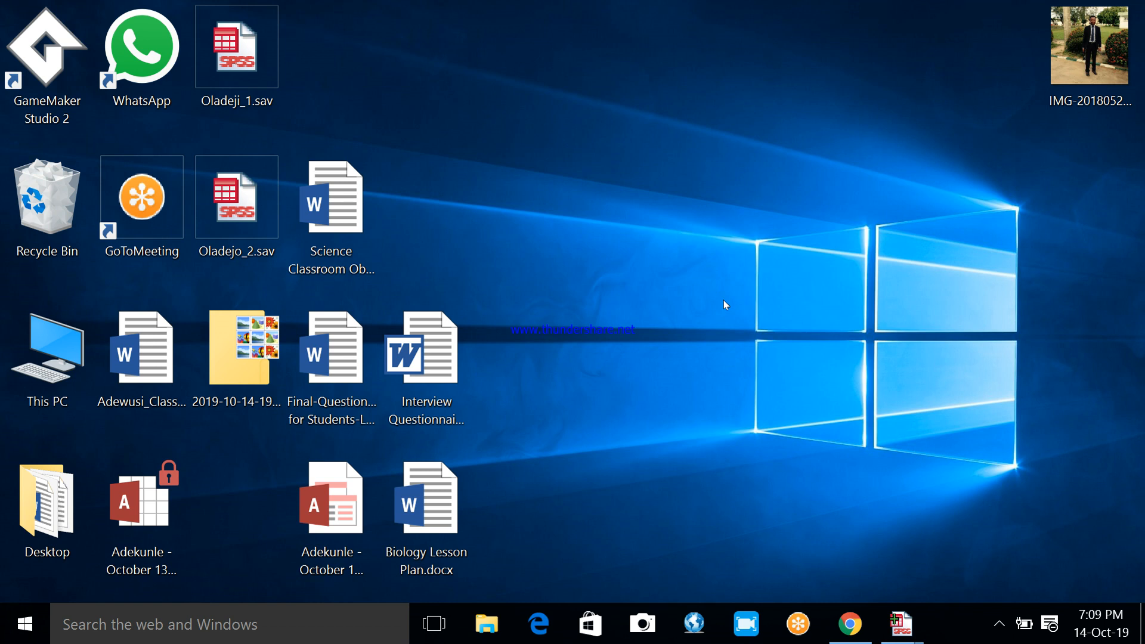
Open the October 13 - DCCQ Access database from the desktop, dismiss the activation notice and open the Student's table datasheet
double_click(320, 524)
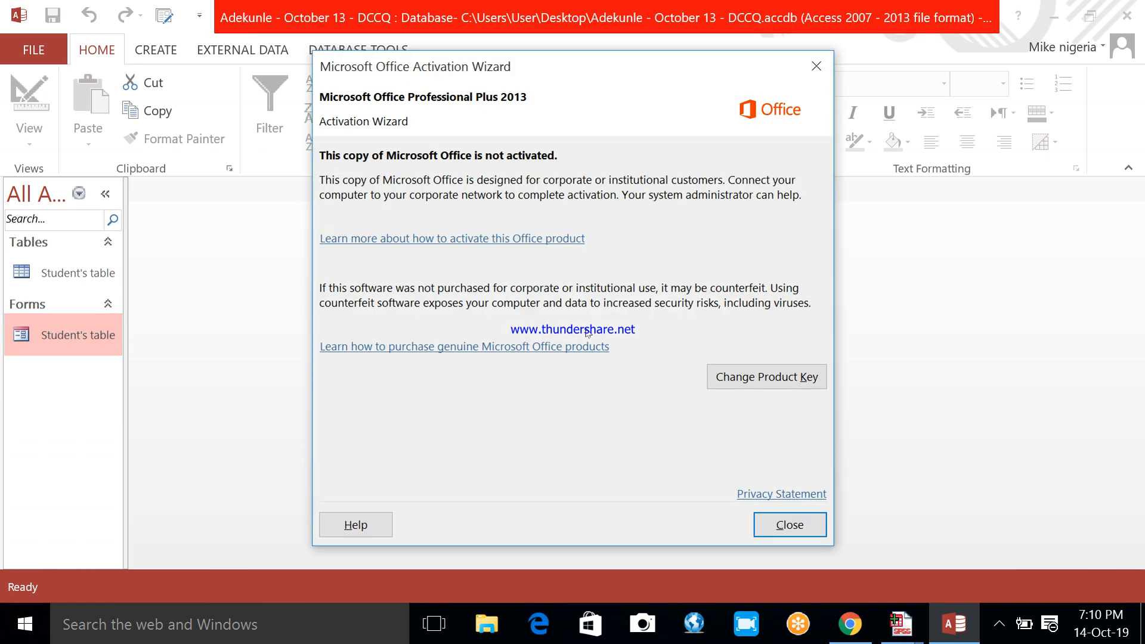
left_click(797, 524)
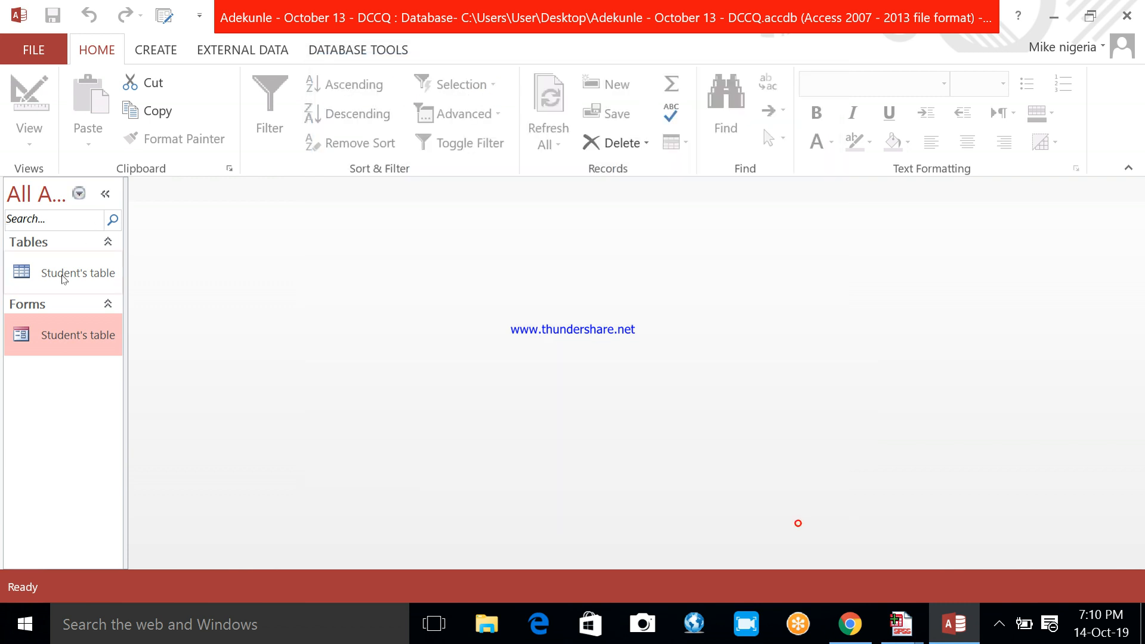
double_click(62, 271)
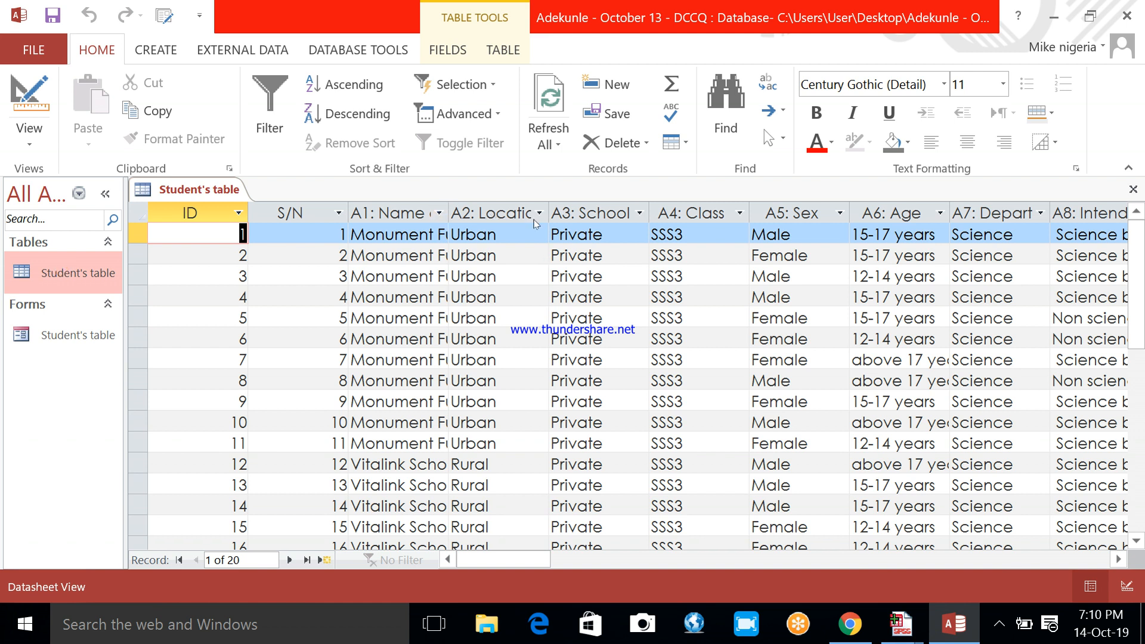
Look through the survey response columns of Student's table, including sections B and C, and close the database
left_click(640, 218)
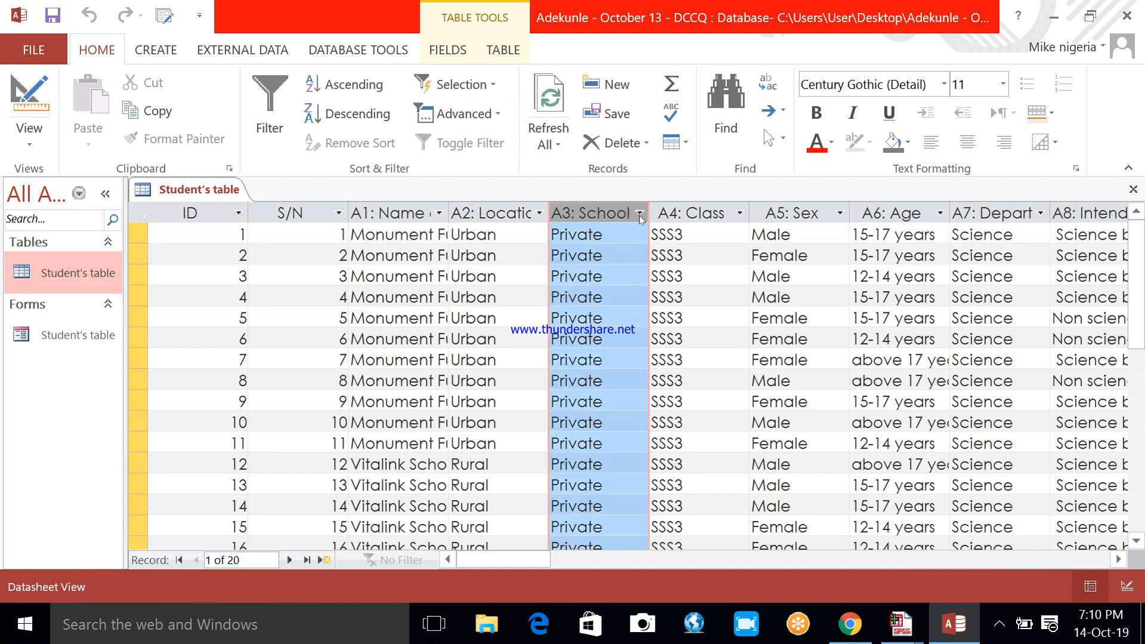
left_click(639, 218)
left_click(639, 215)
left_click(1076, 553)
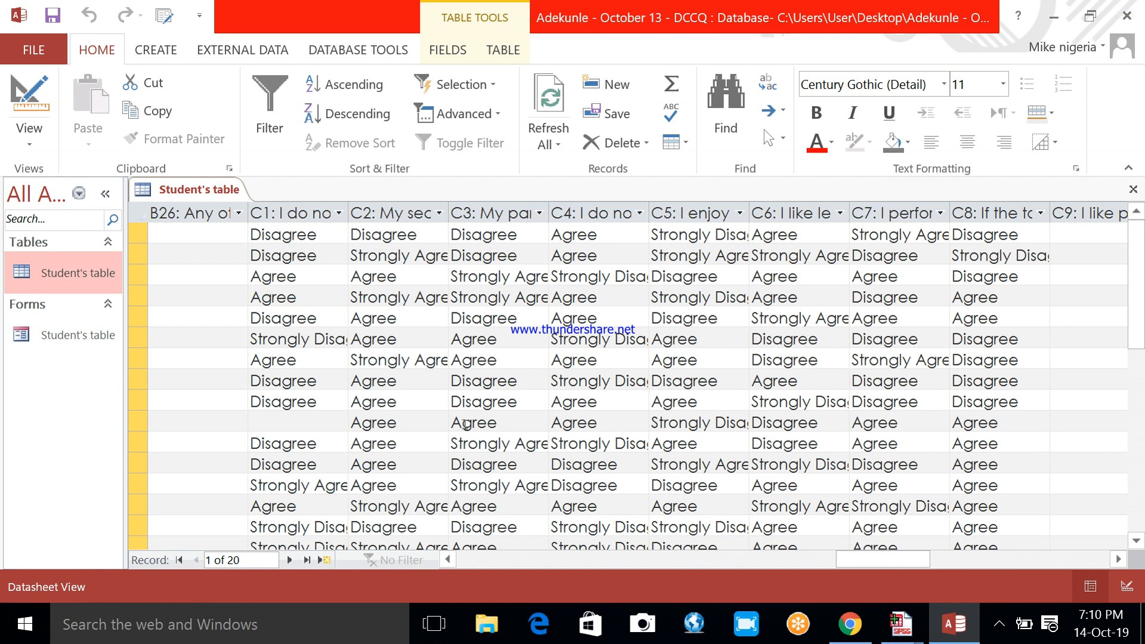
left_click(689, 560)
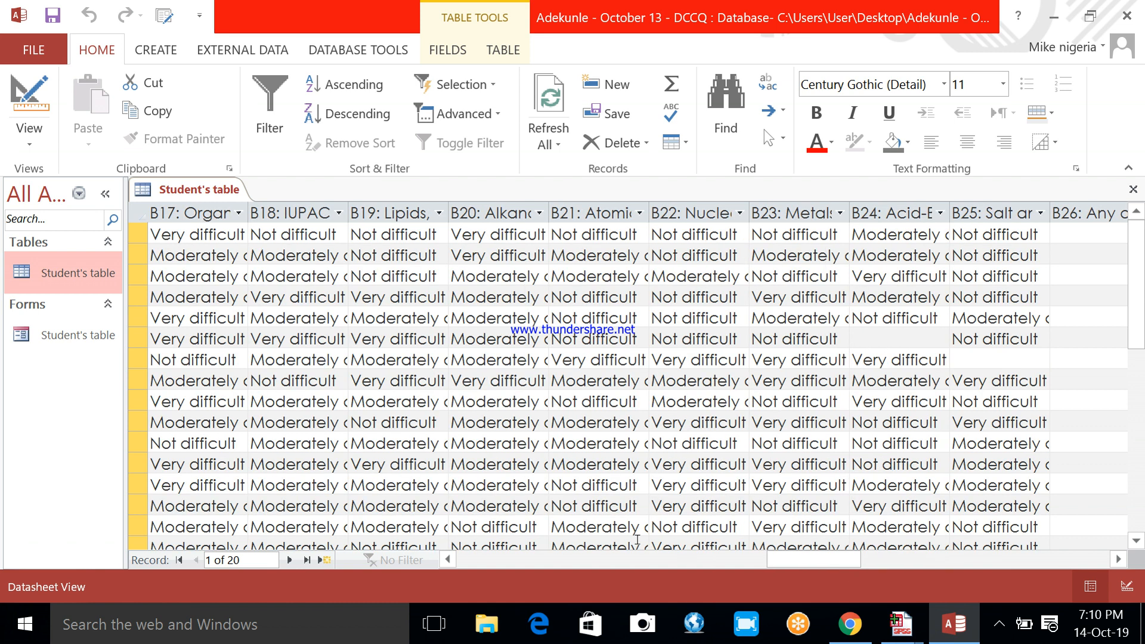
left_click(689, 560)
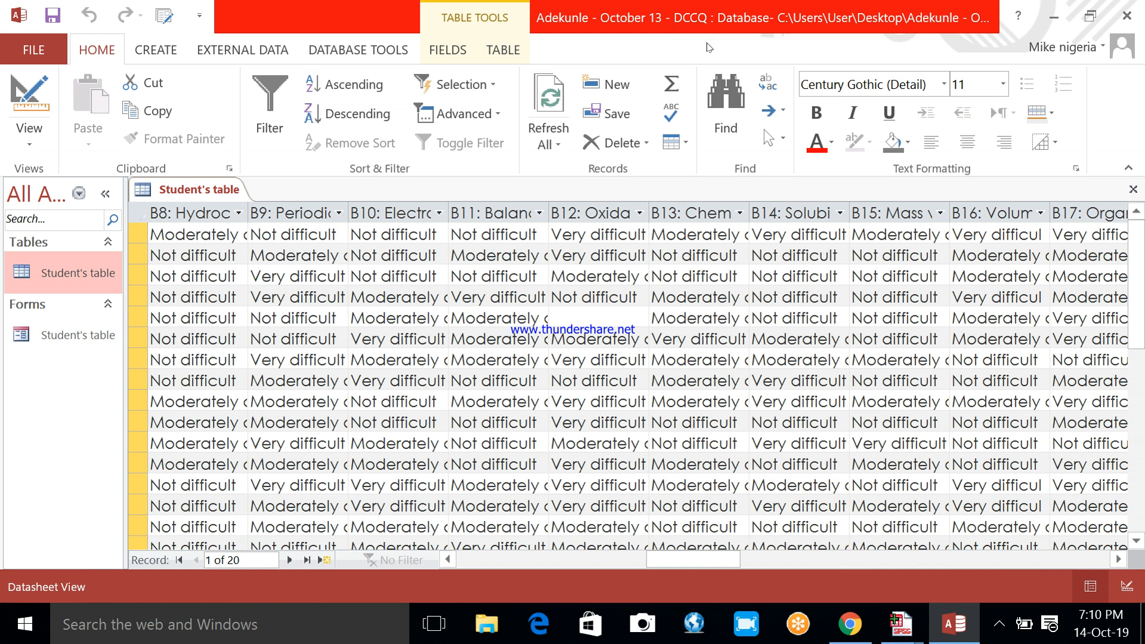
left_click(1128, 17)
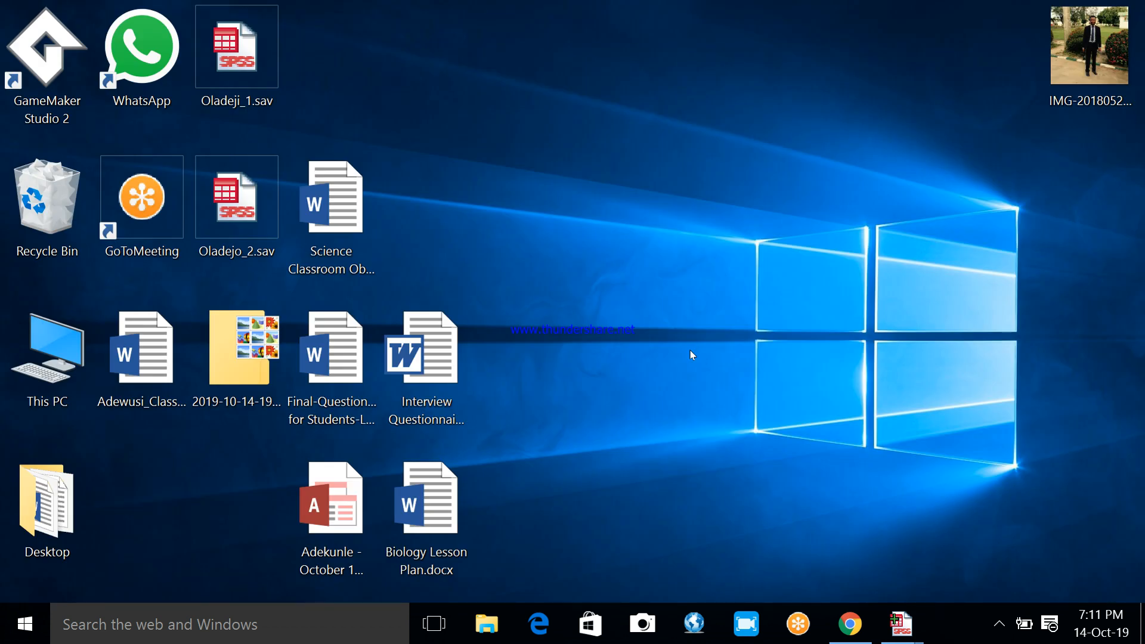
Switch to the SPSS Data Editor and start a new database query with MS Access Database as the data source
mouse_move(904, 625)
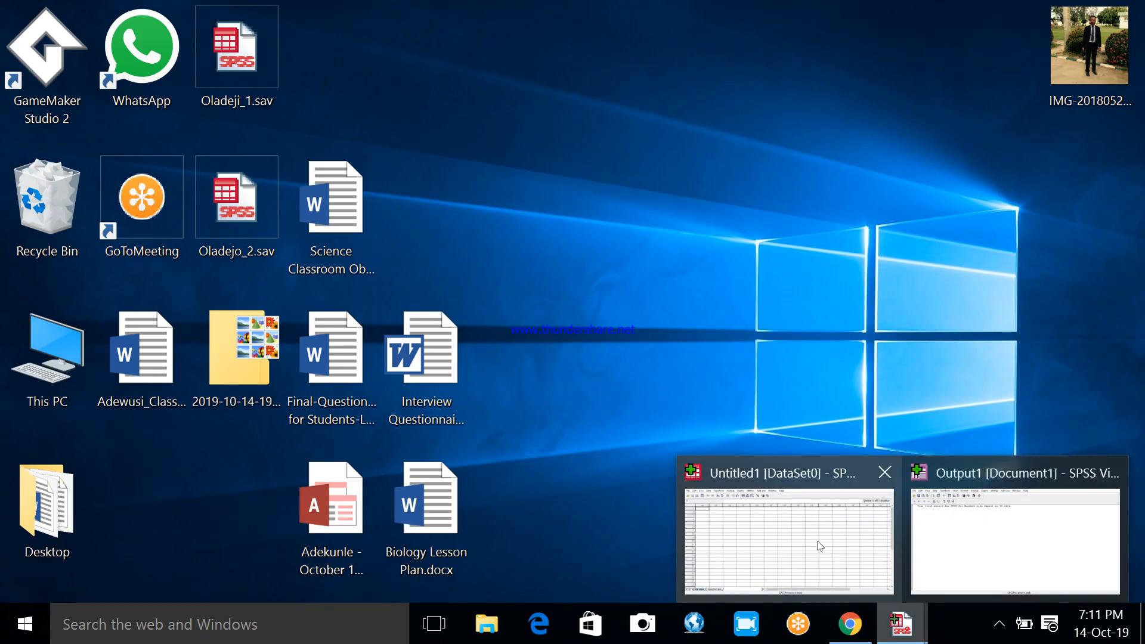
left_click(817, 543)
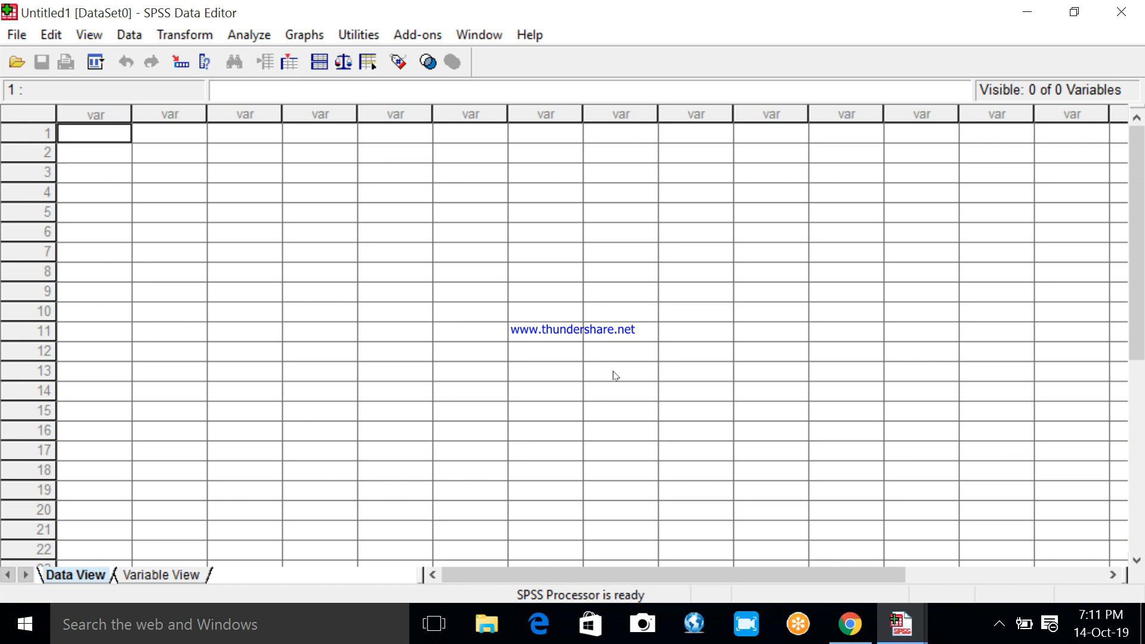
left_click(9, 37)
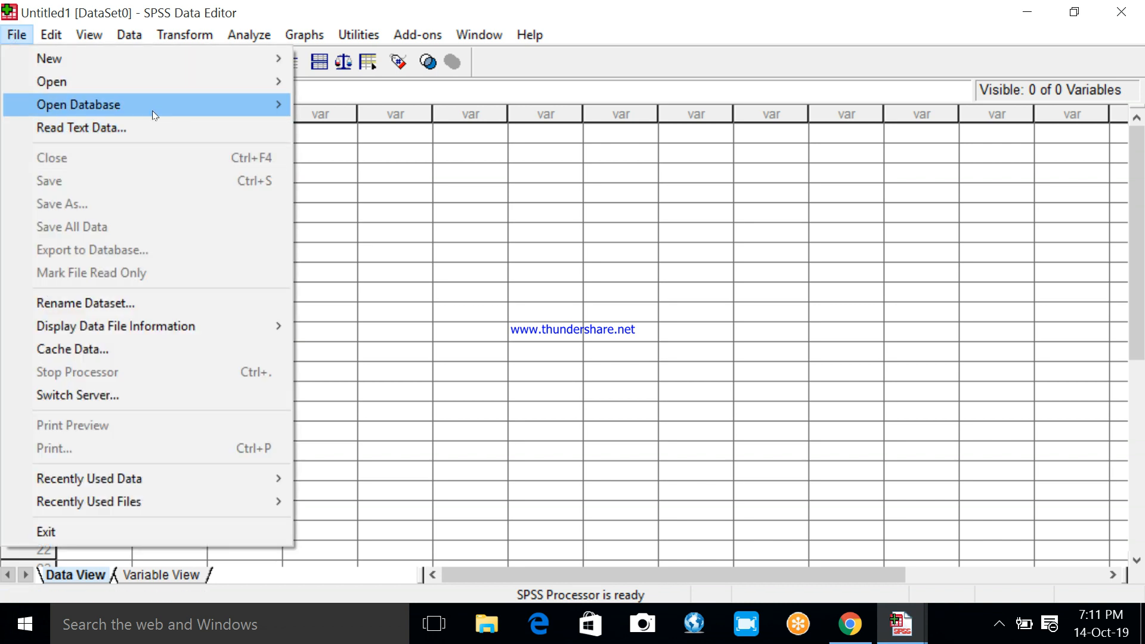
mouse_move(83, 105)
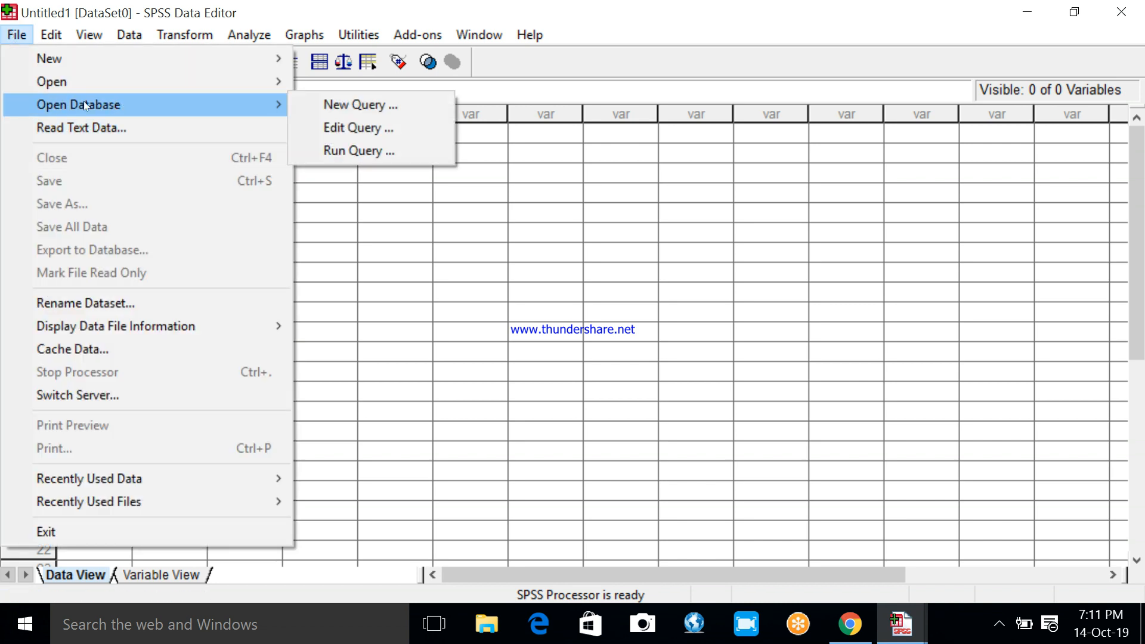
left_click(387, 113)
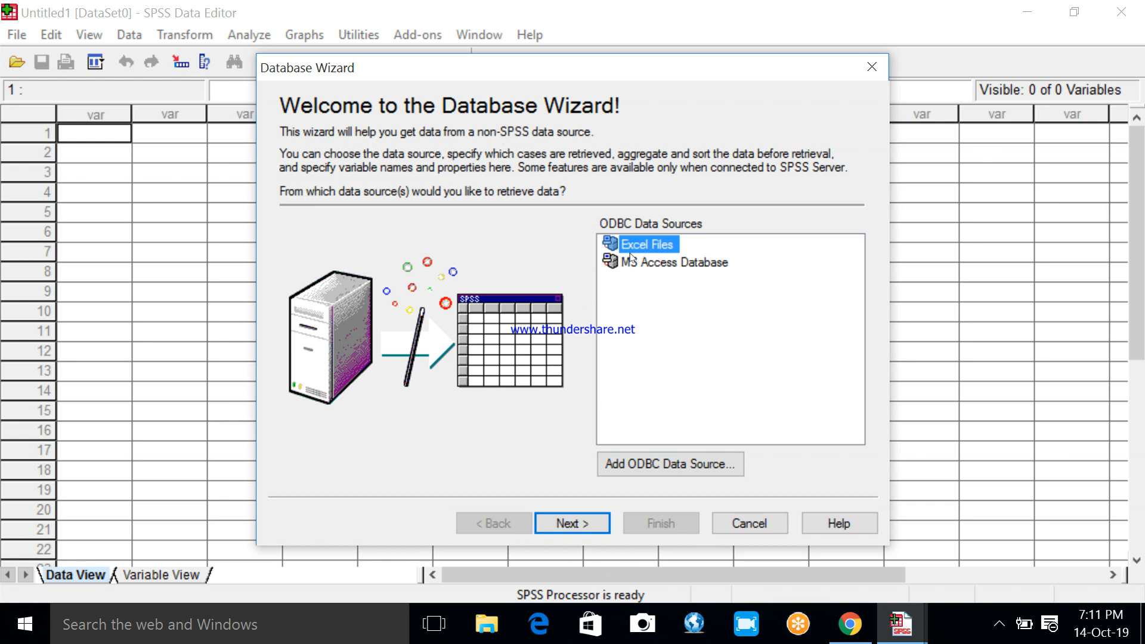
left_click(680, 264)
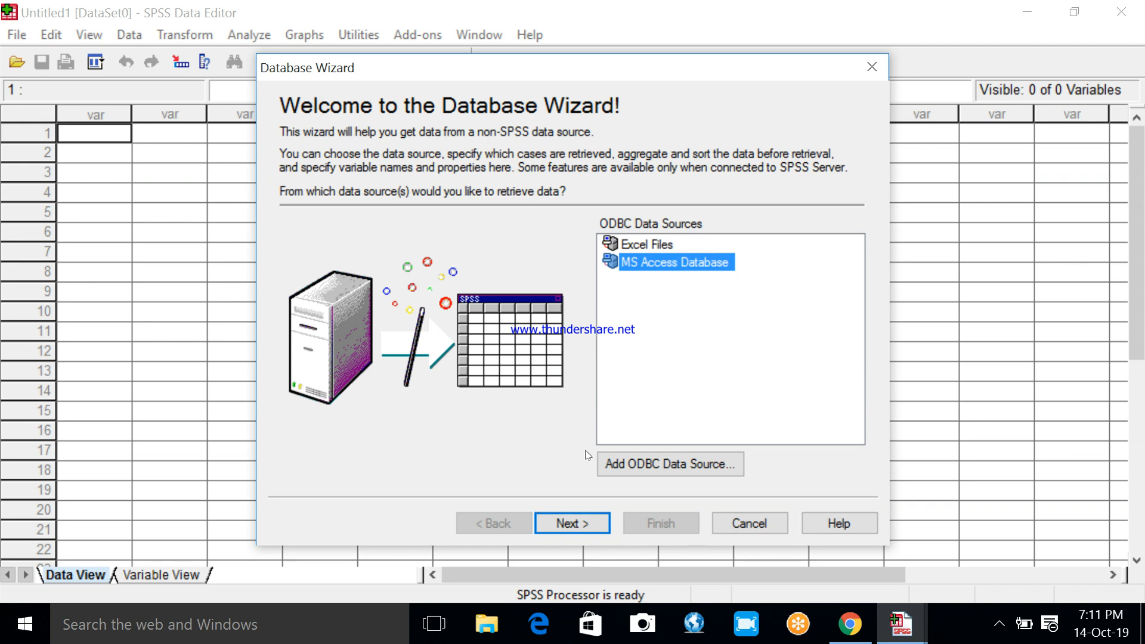
left_click(571, 522)
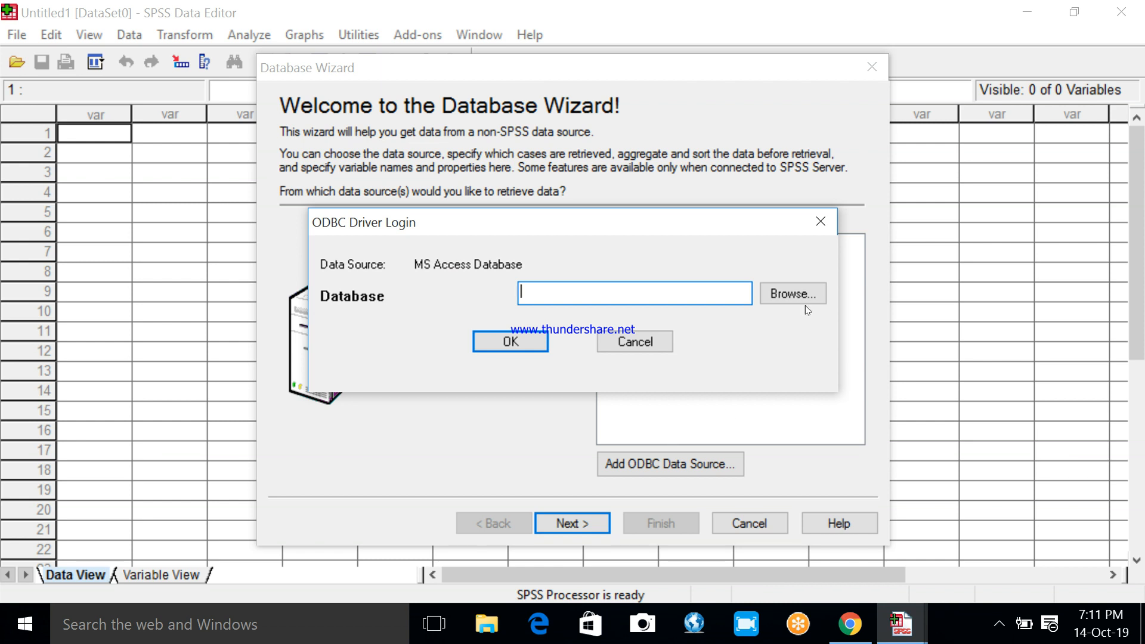
Connect the query to the October 13 - DCCQ.accdb file stored on the Desktop
left_click(789, 294)
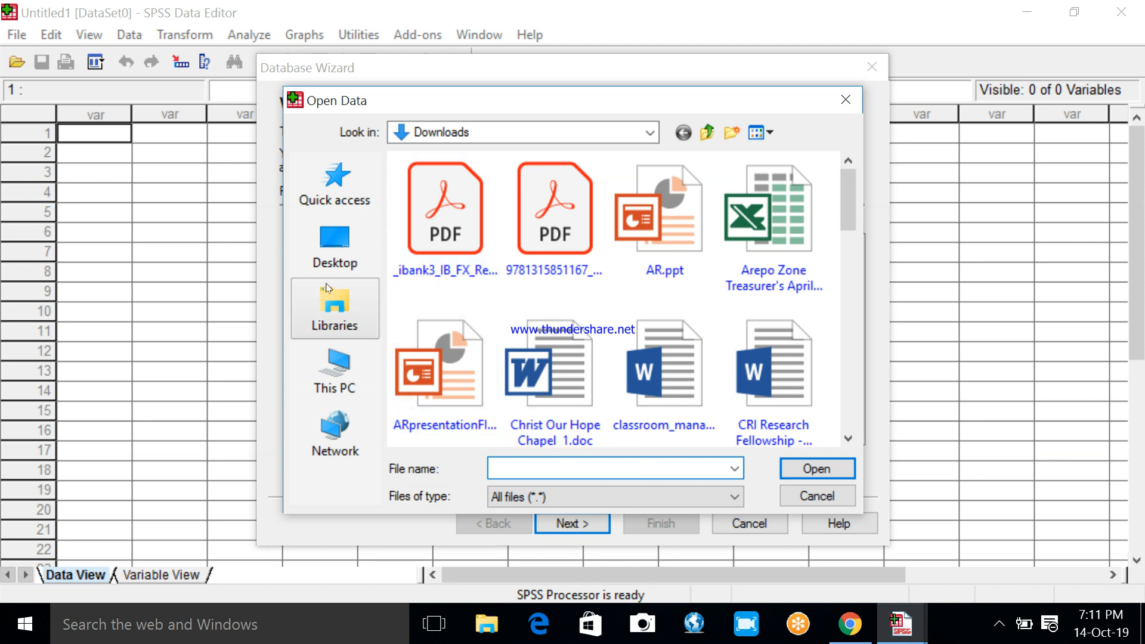
left_click(337, 251)
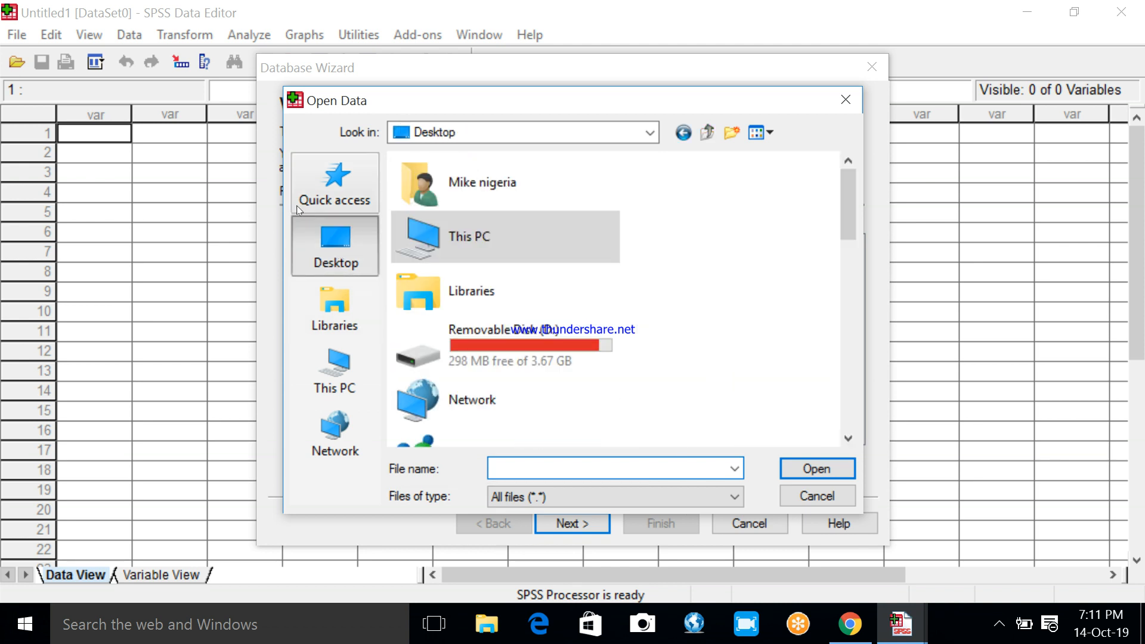
left_click(848, 438)
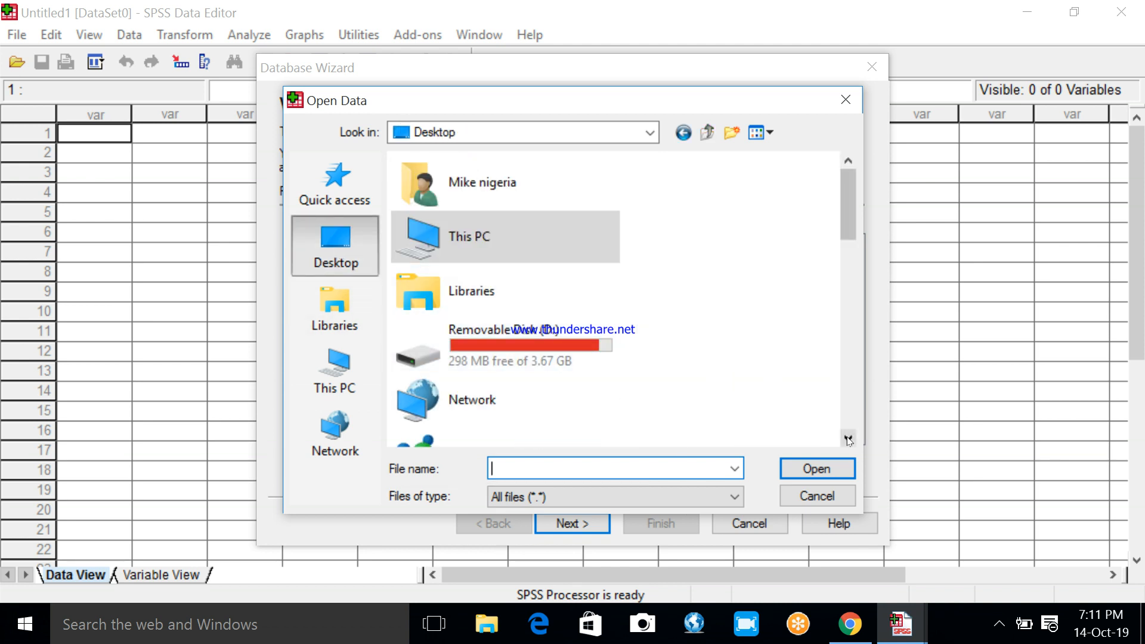
left_click_drag(848, 439, 847, 438)
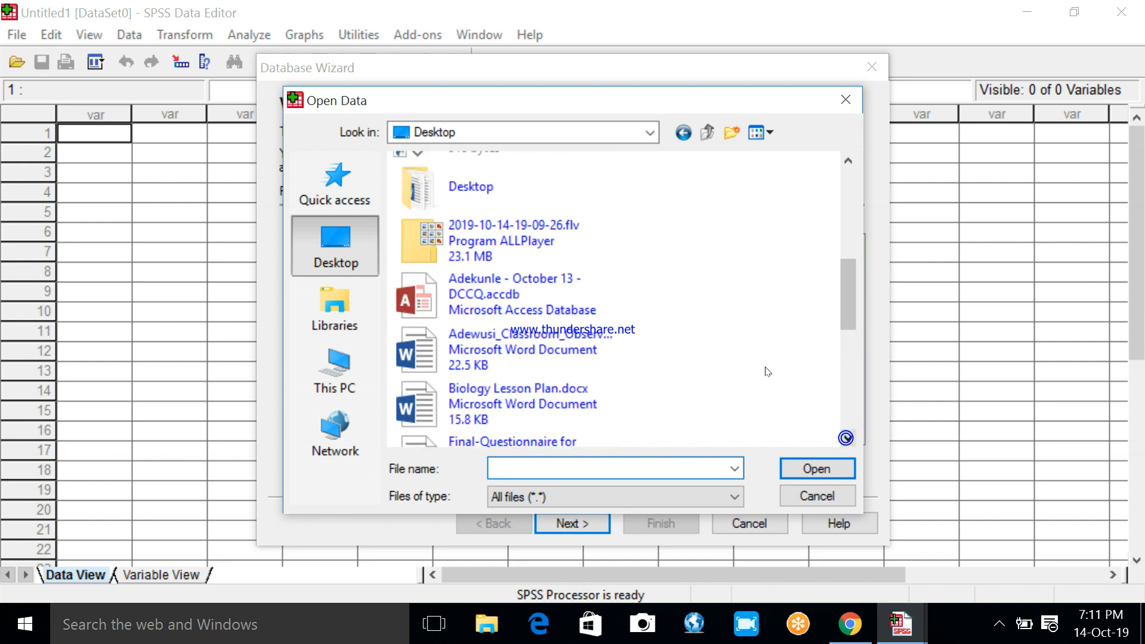
left_click(515, 300)
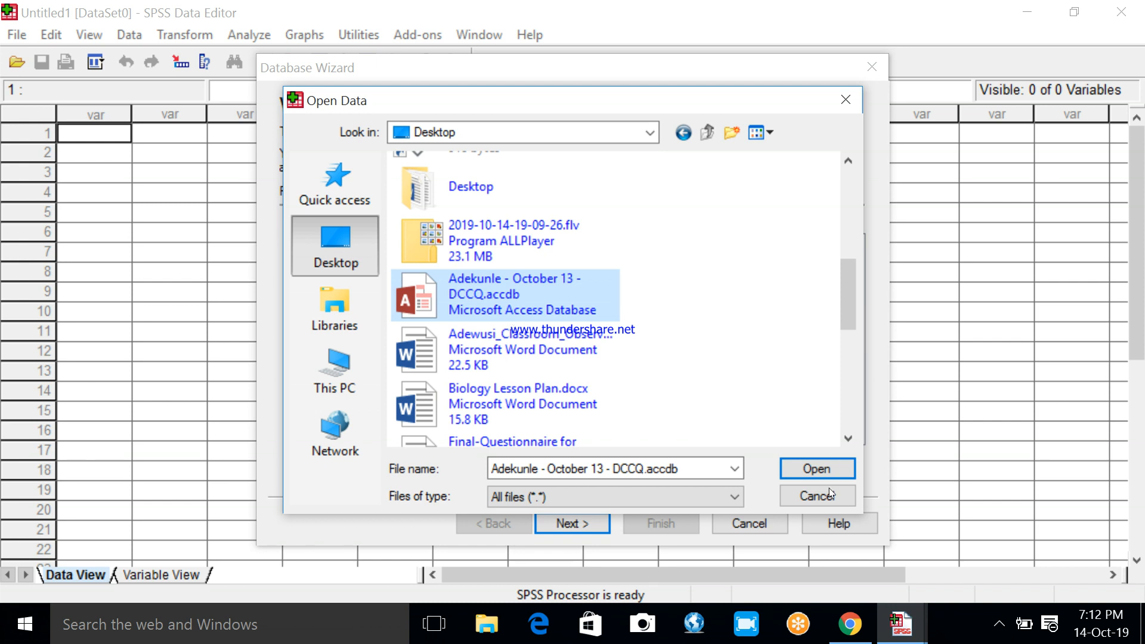
left_click(811, 467)
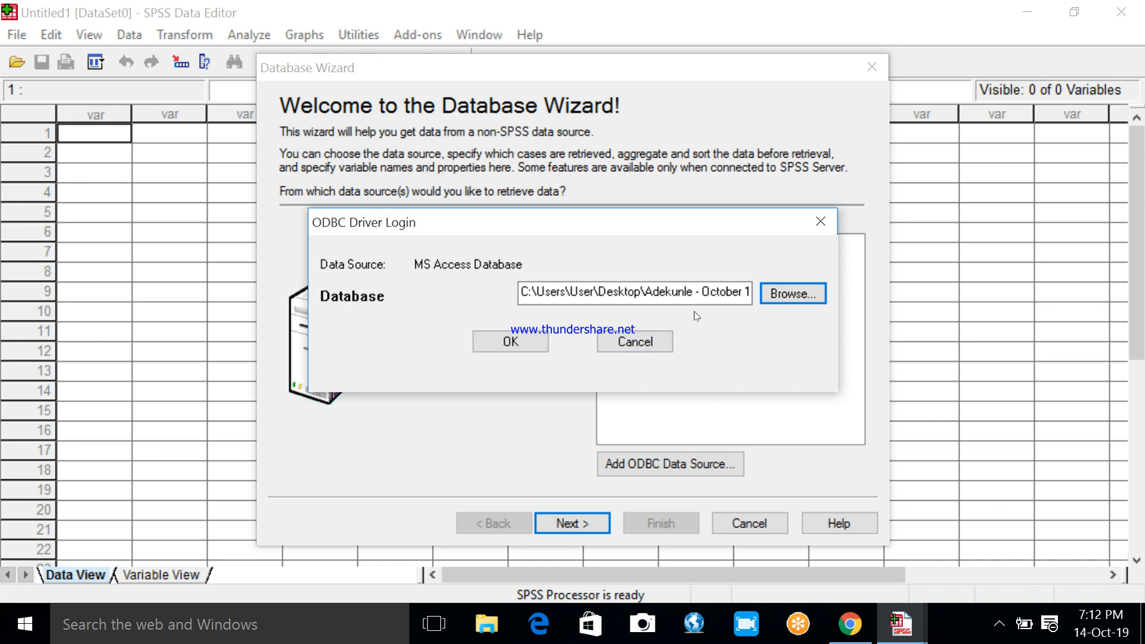
left_click(508, 340)
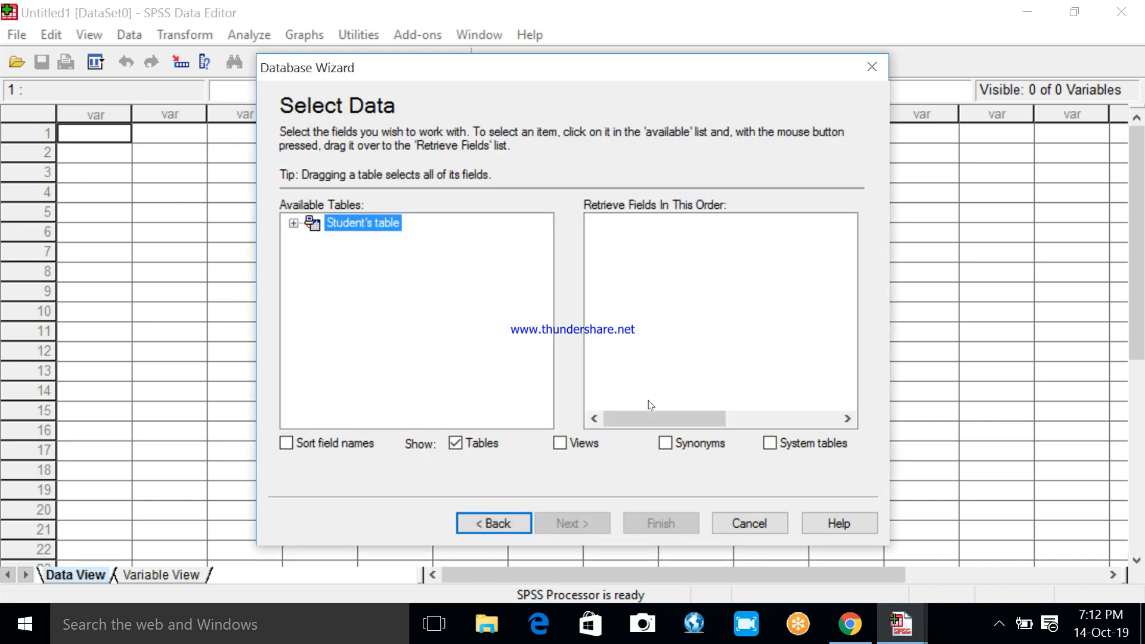
Add all fields of Student's table to the fields to retrieve and finish the import
left_click(293, 224)
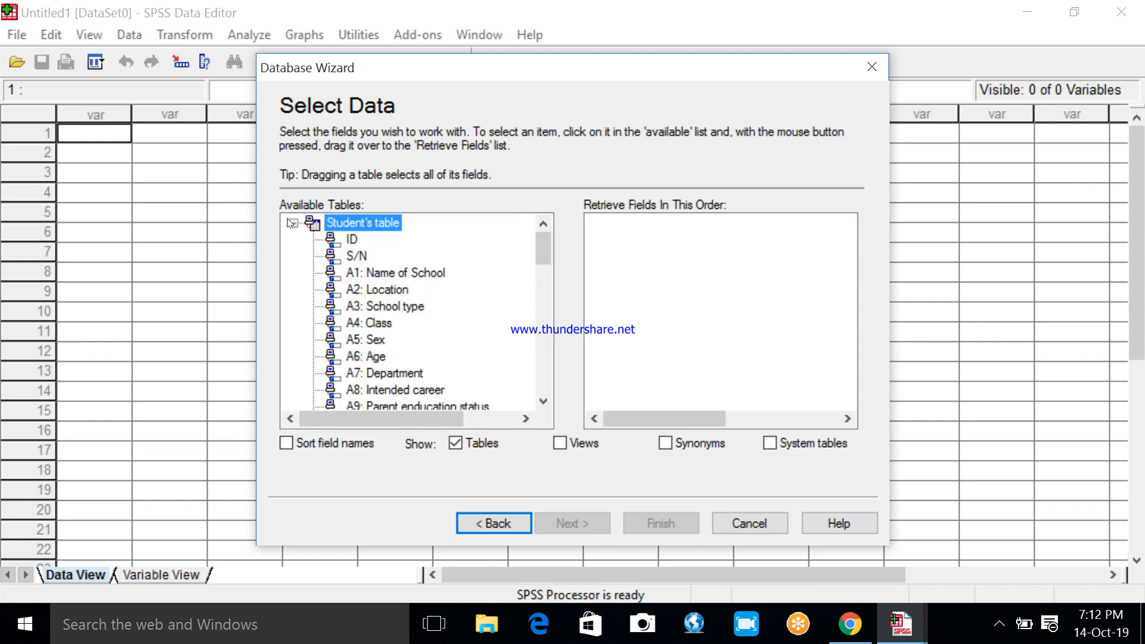
left_click(293, 223)
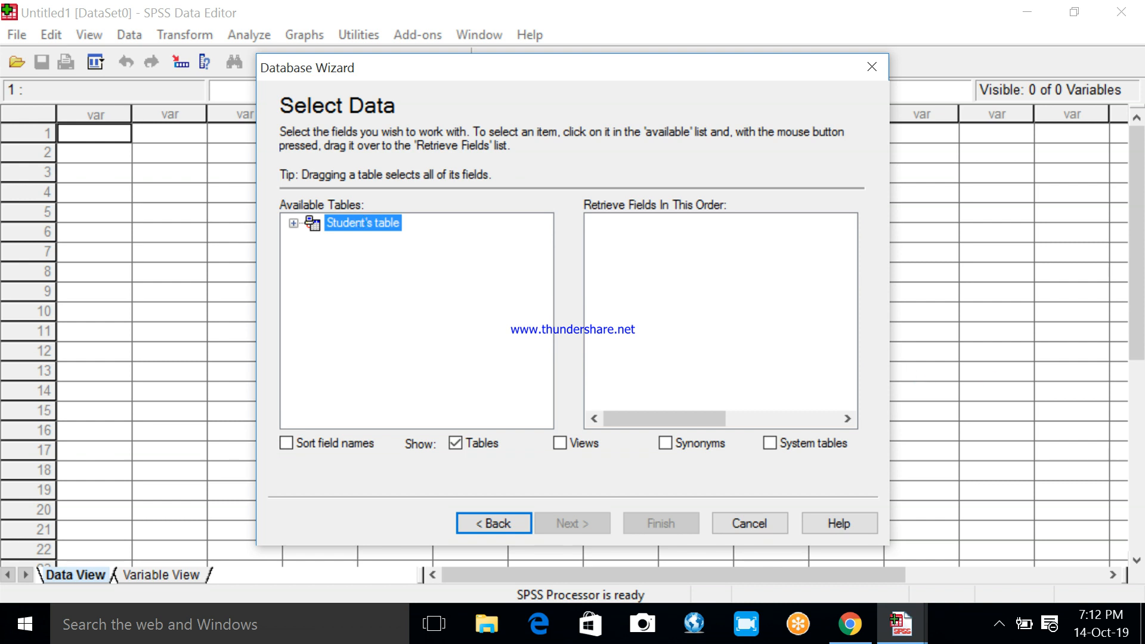
left_click_drag(363, 223, 696, 273)
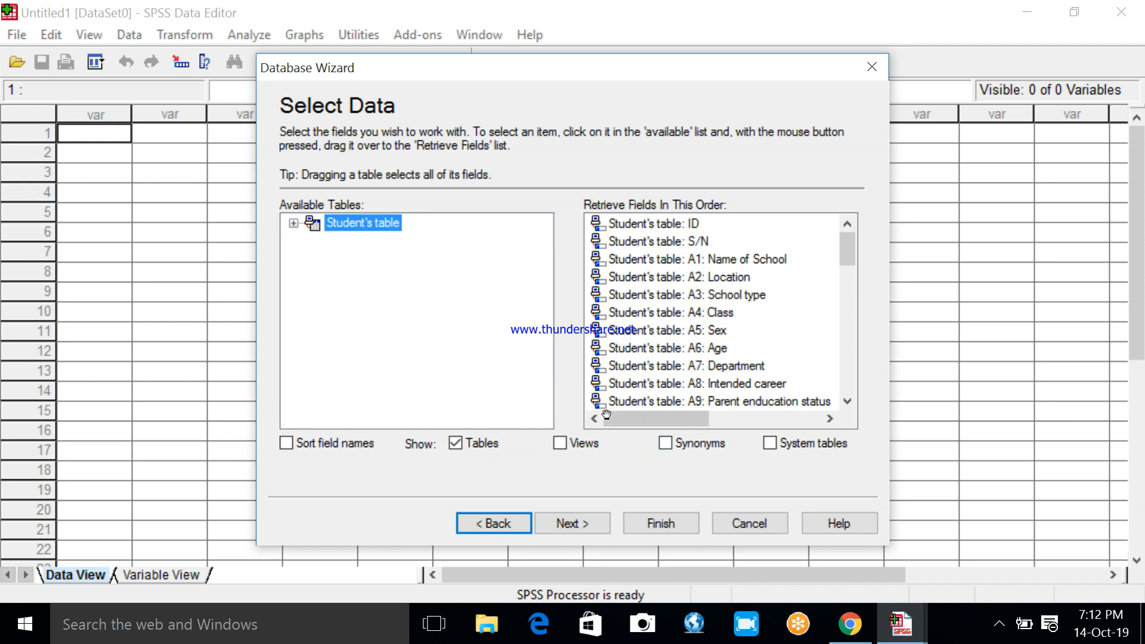
left_click(661, 524)
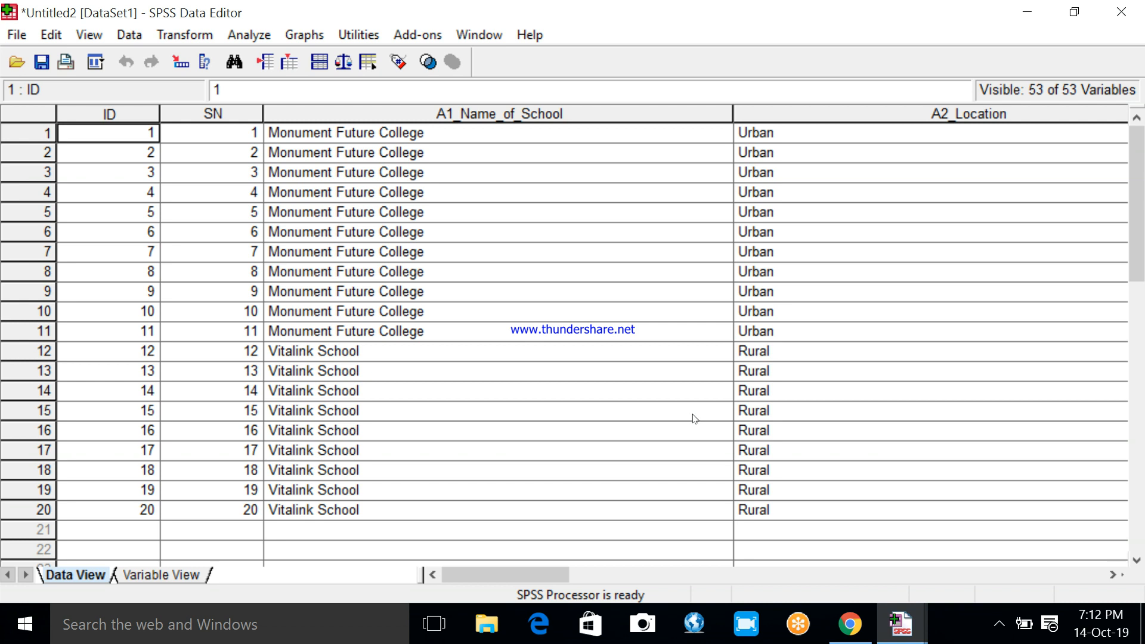
Examine the imported variables and responses across the dataset, from the school details through the section B chemistry topics
left_click(865, 576)
left_click(904, 579)
left_click(904, 580)
left_click(904, 580)
left_click(923, 577)
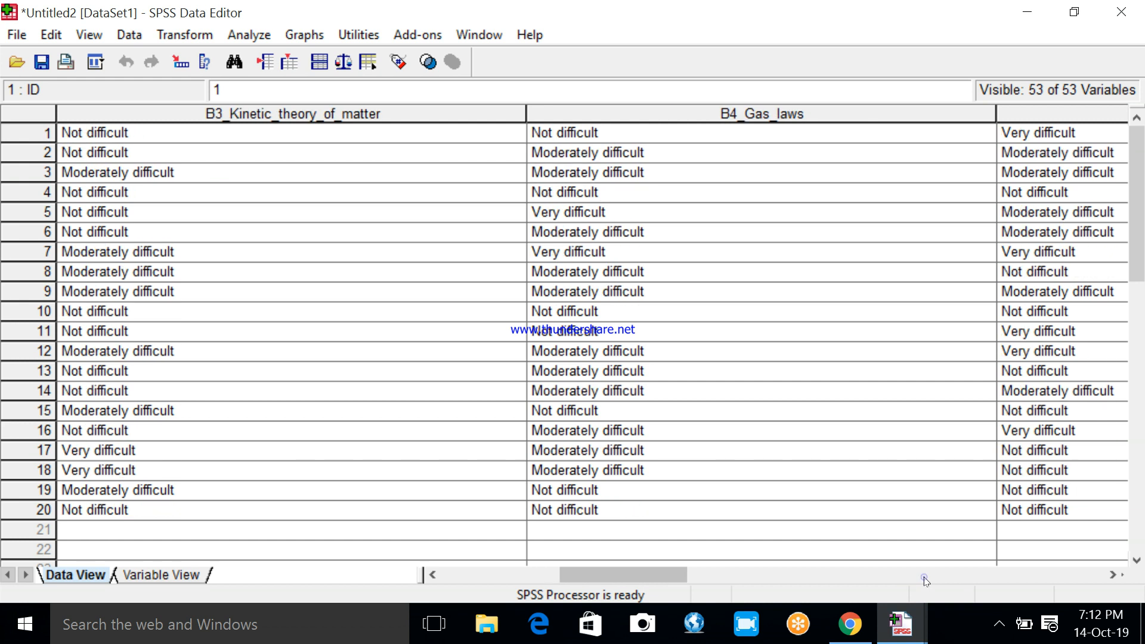
left_click(924, 578)
left_click(923, 577)
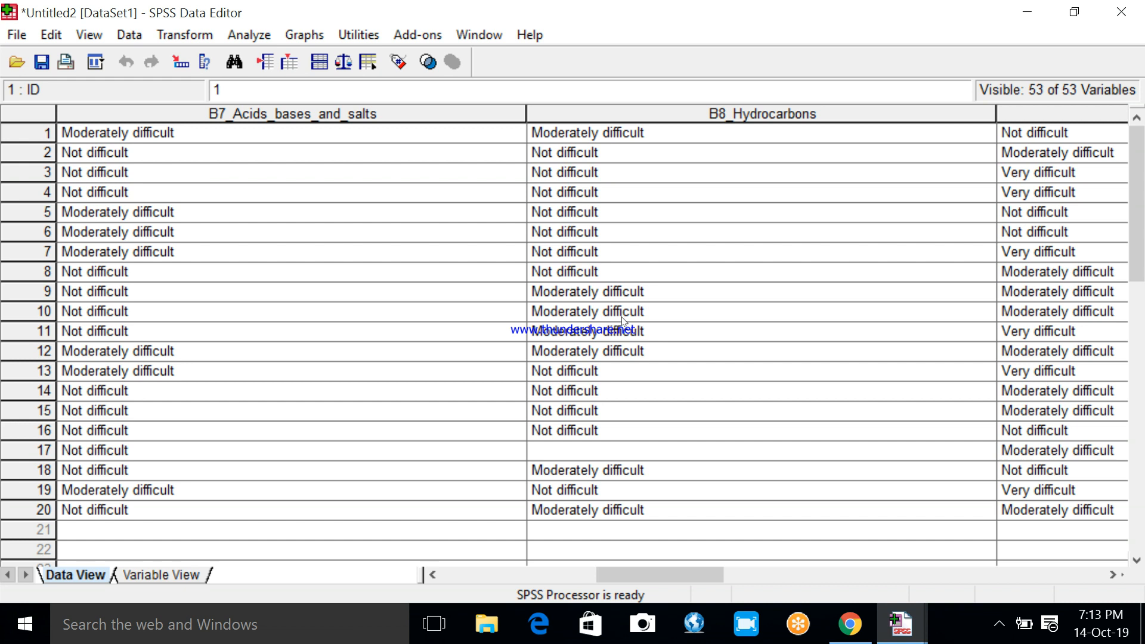
left_click(815, 577)
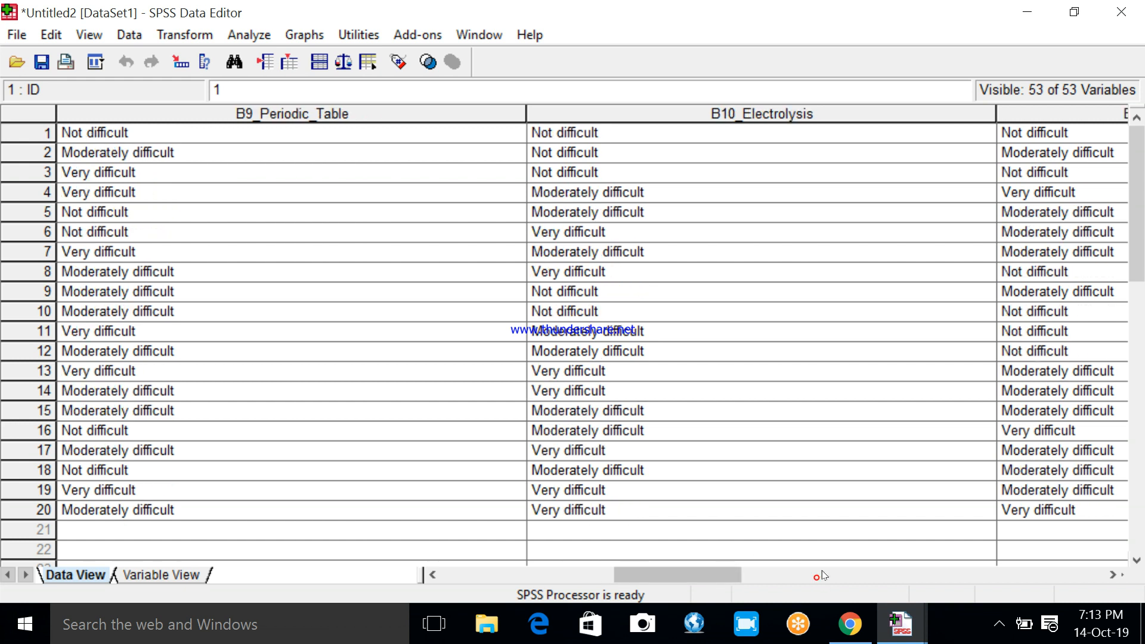
left_click(891, 577)
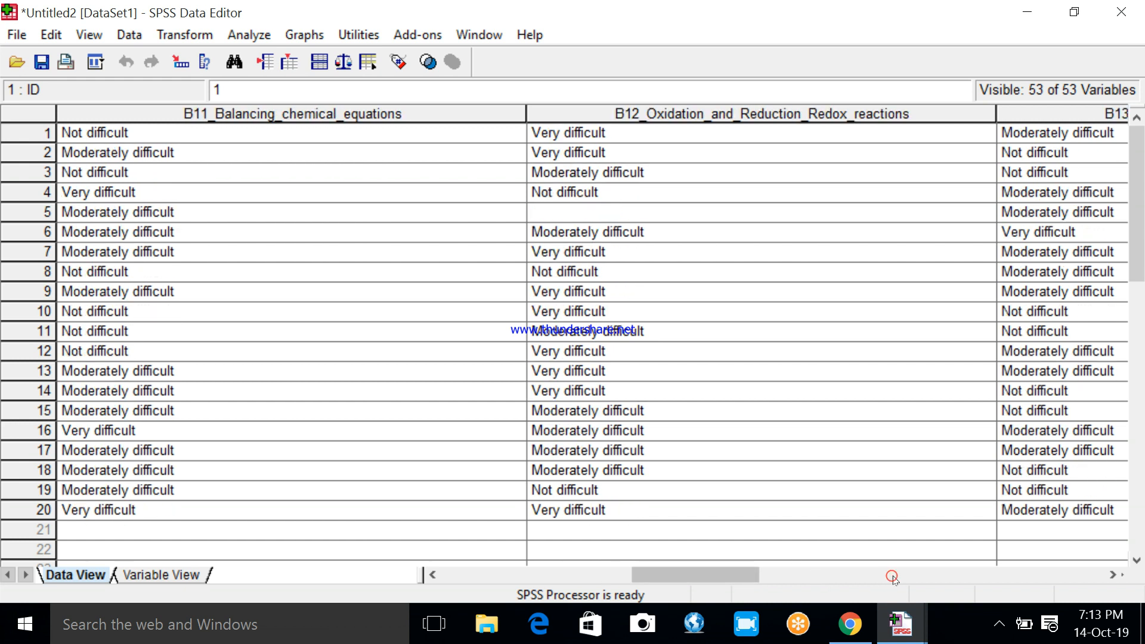
left_click(457, 576)
left_click(469, 576)
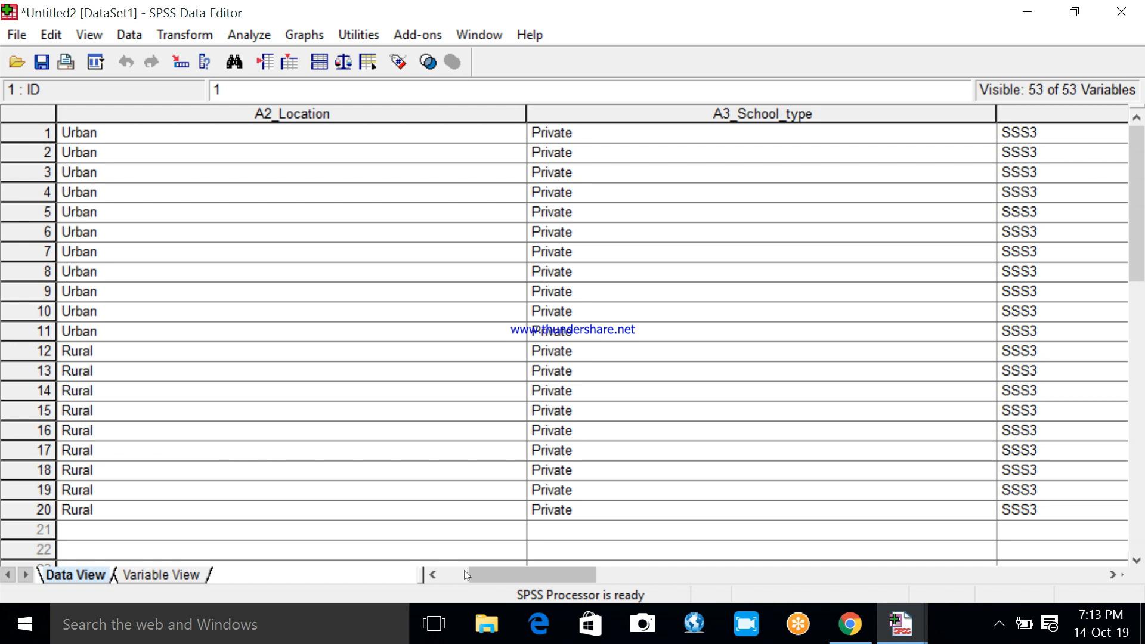
Save the dataset on the Desktop as an SPSS (*.sav) file, named with the owner's first name followed by _new
left_click(14, 37)
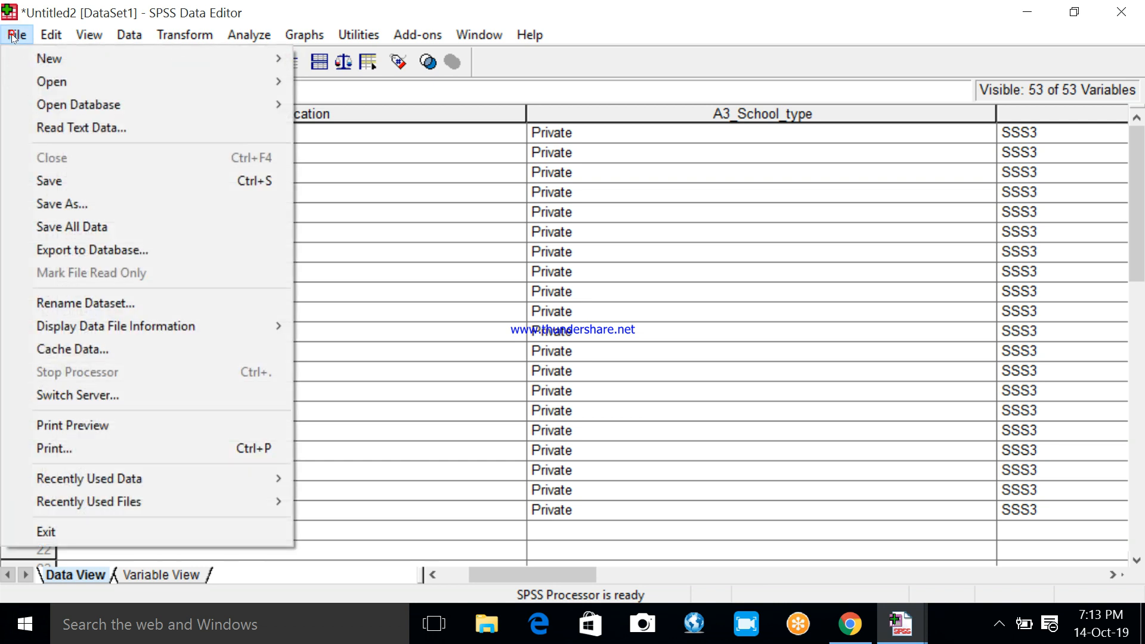
left_click(78, 195)
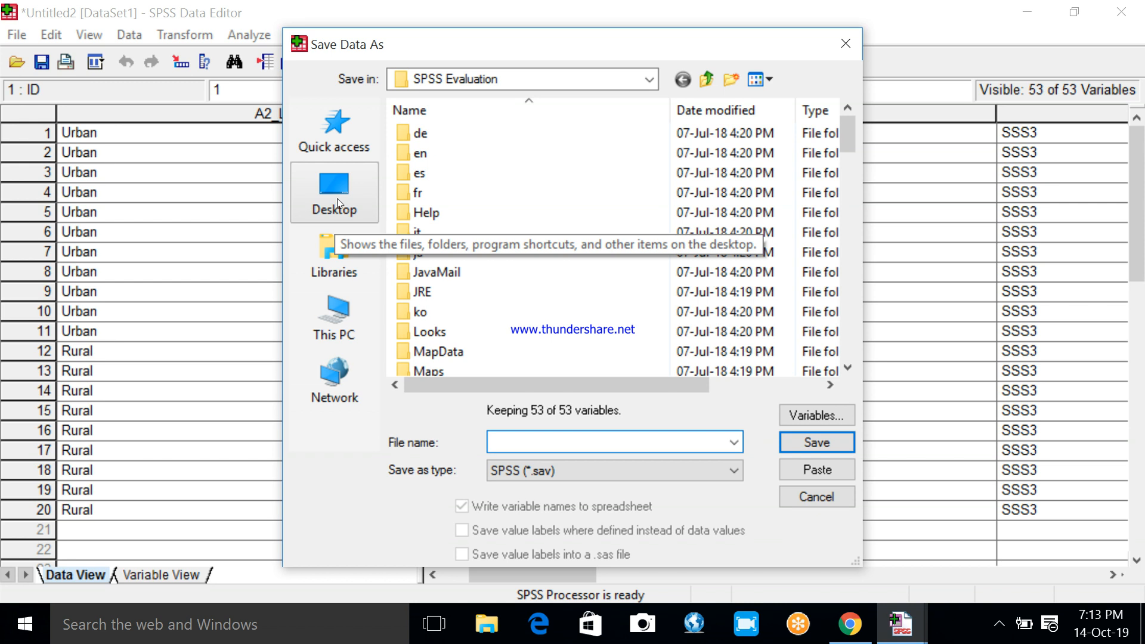
left_click(338, 203)
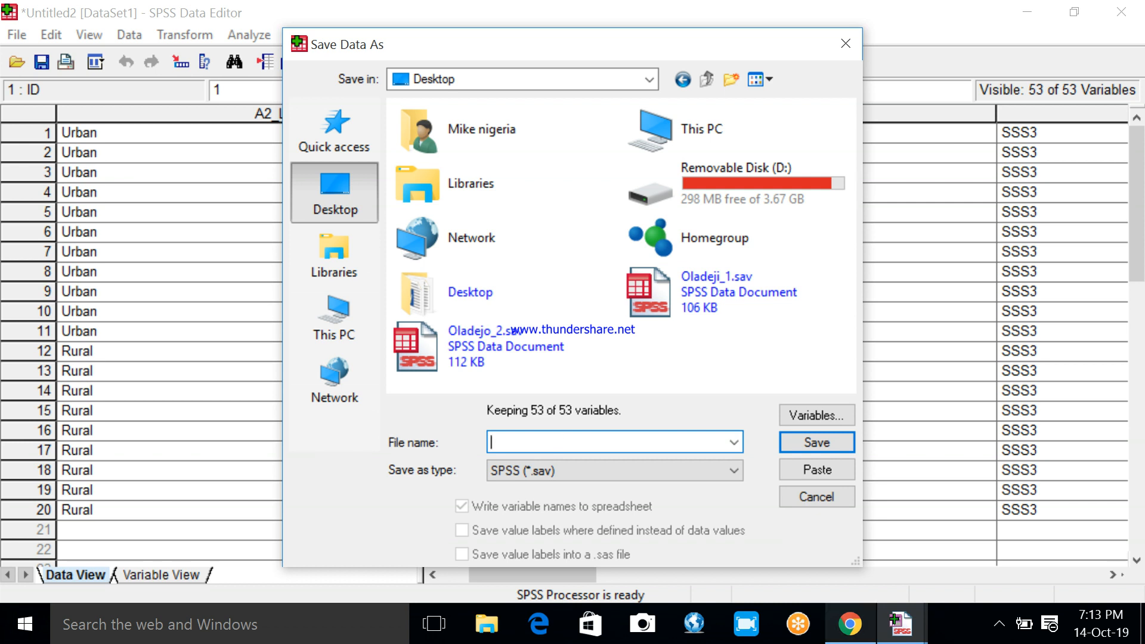
mouse_move(849, 625)
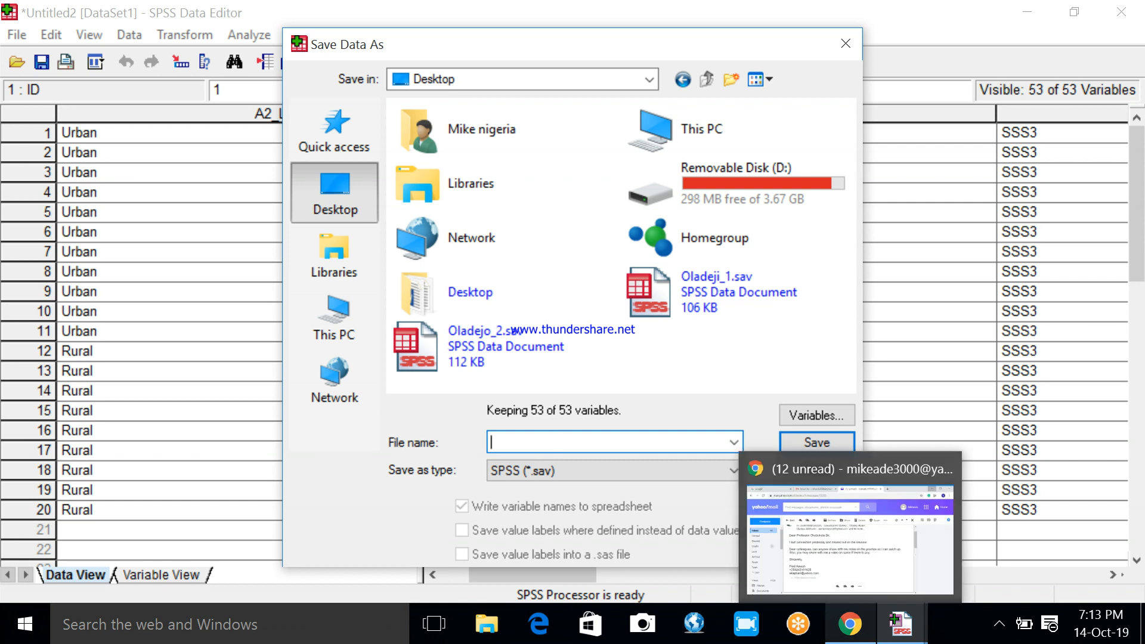
type("Michael_")
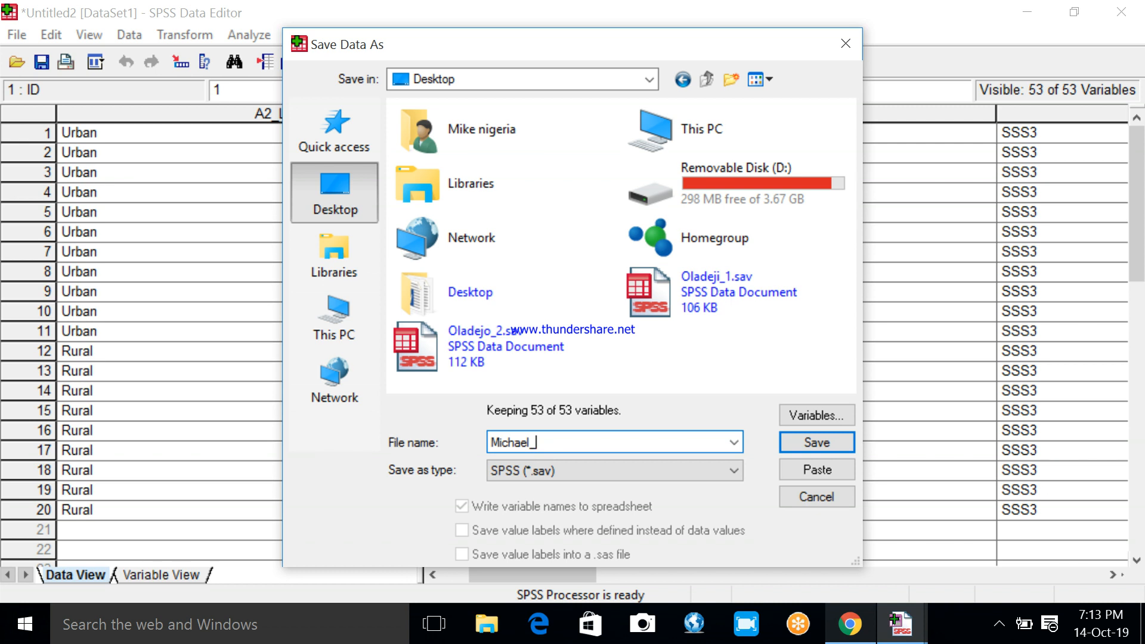
type("new")
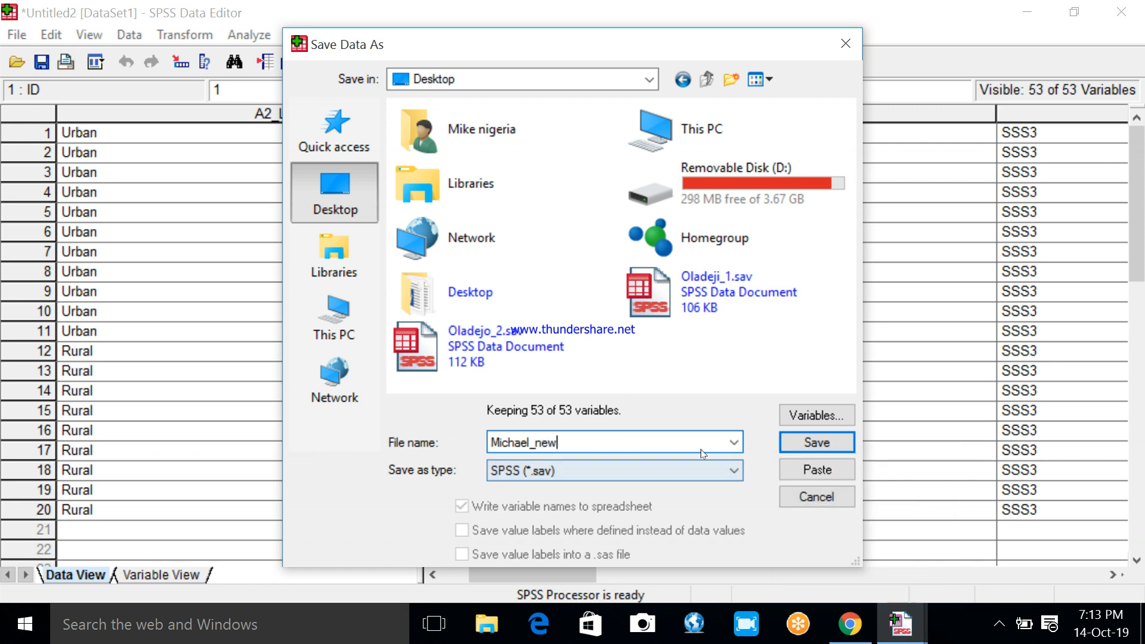
left_click(806, 443)
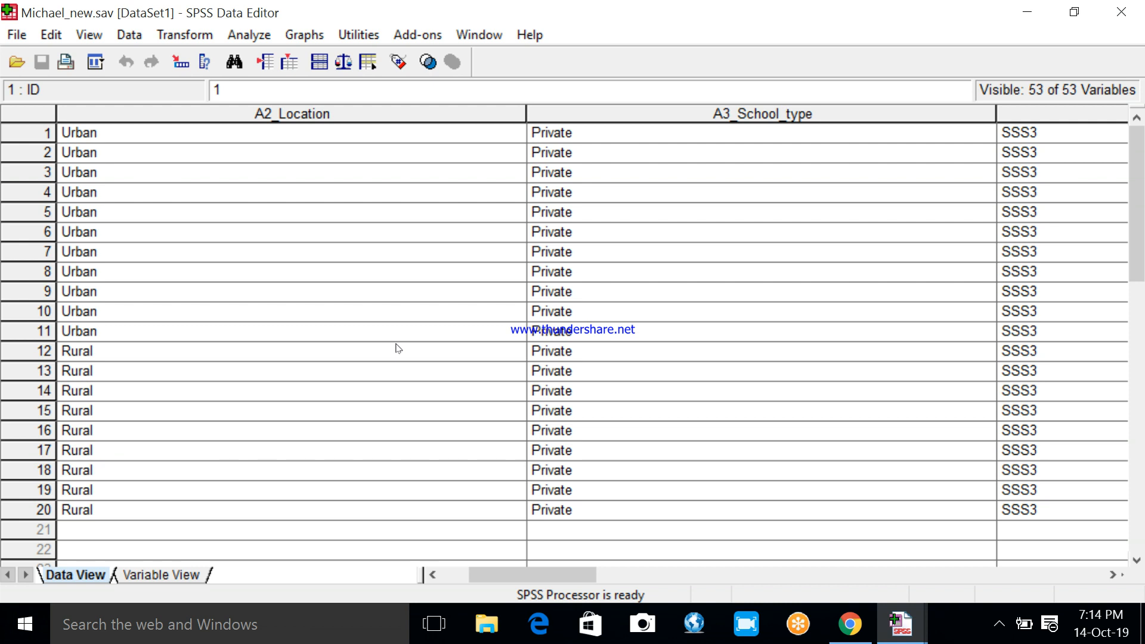
Start an Automatic Recode and add B1_Electronic_configuration to the variables to recode
left_click(933, 575)
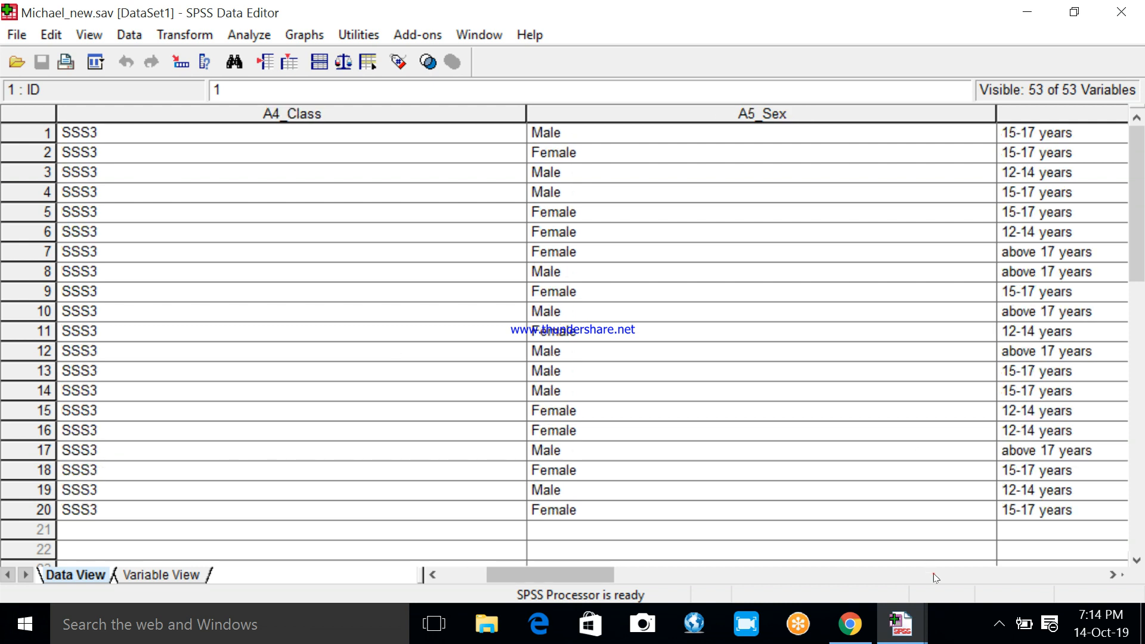
left_click(933, 574)
left_click(932, 574)
left_click(933, 573)
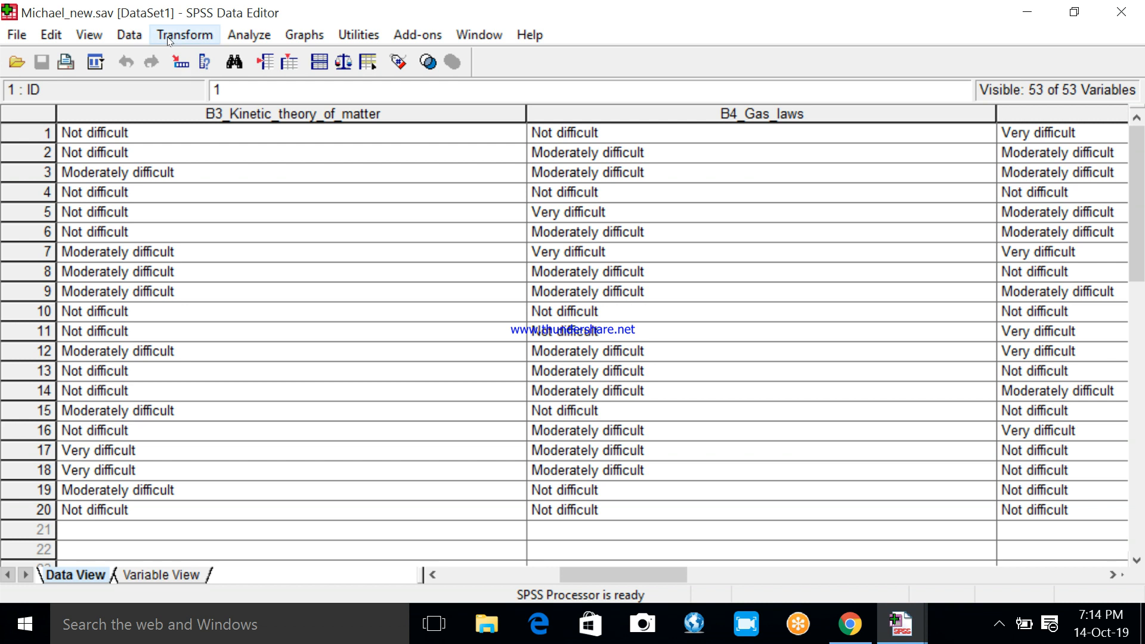
left_click(188, 40)
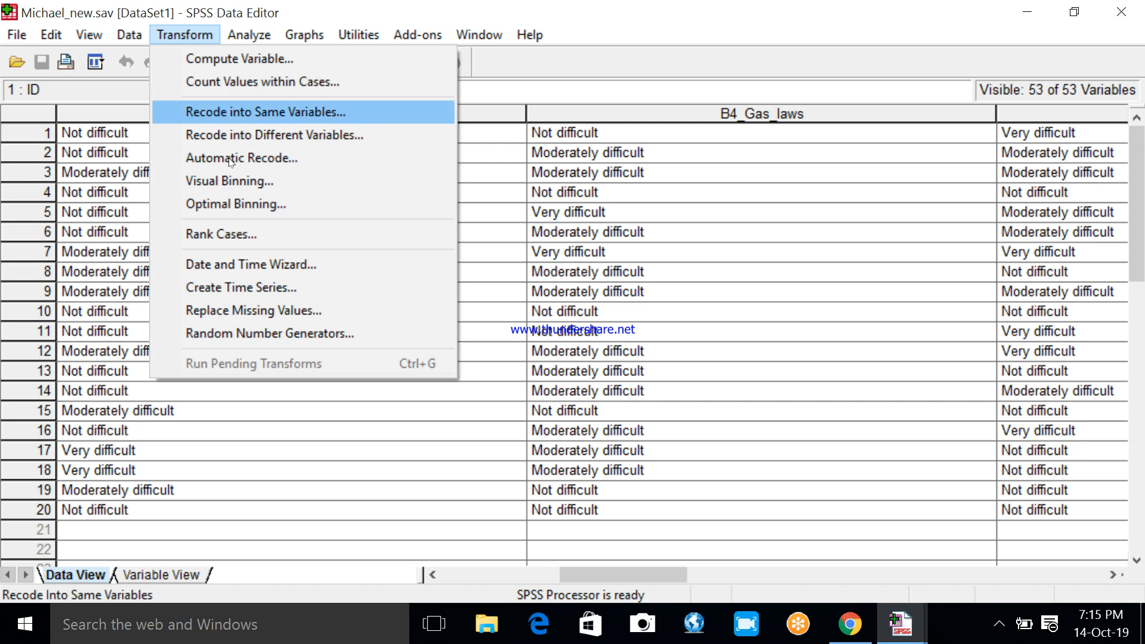
left_click(259, 159)
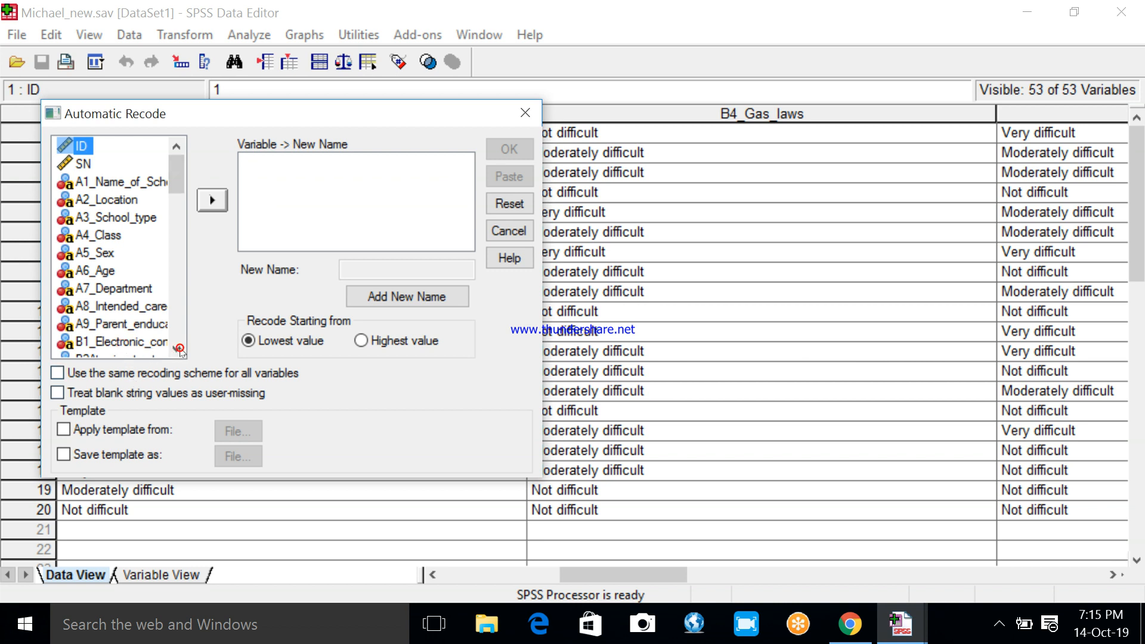
left_click(183, 215)
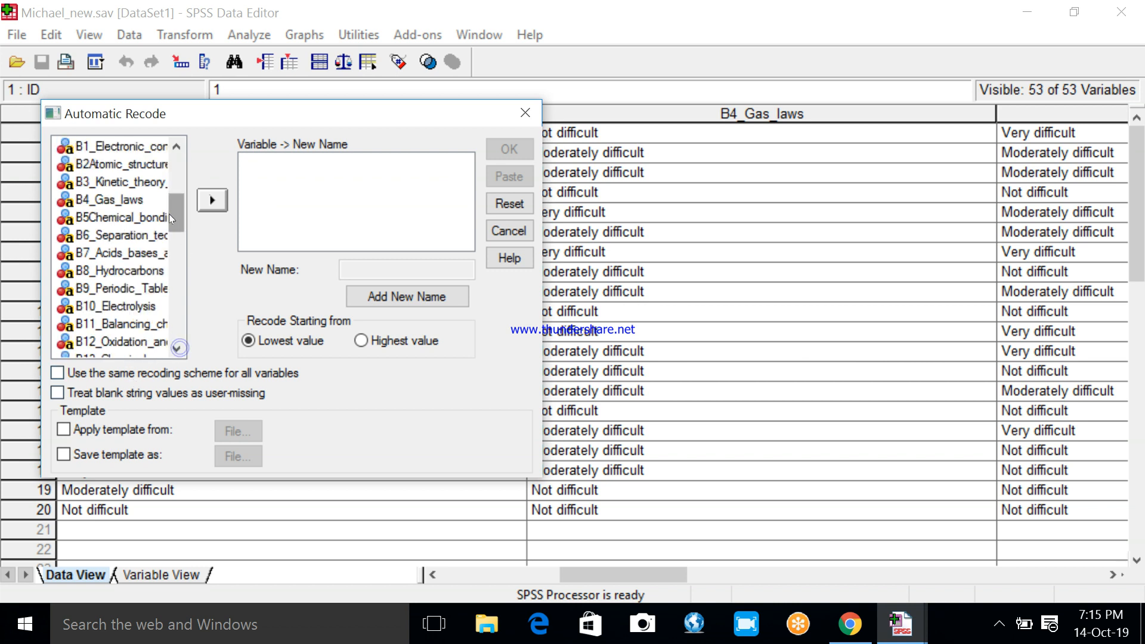
left_click(119, 146)
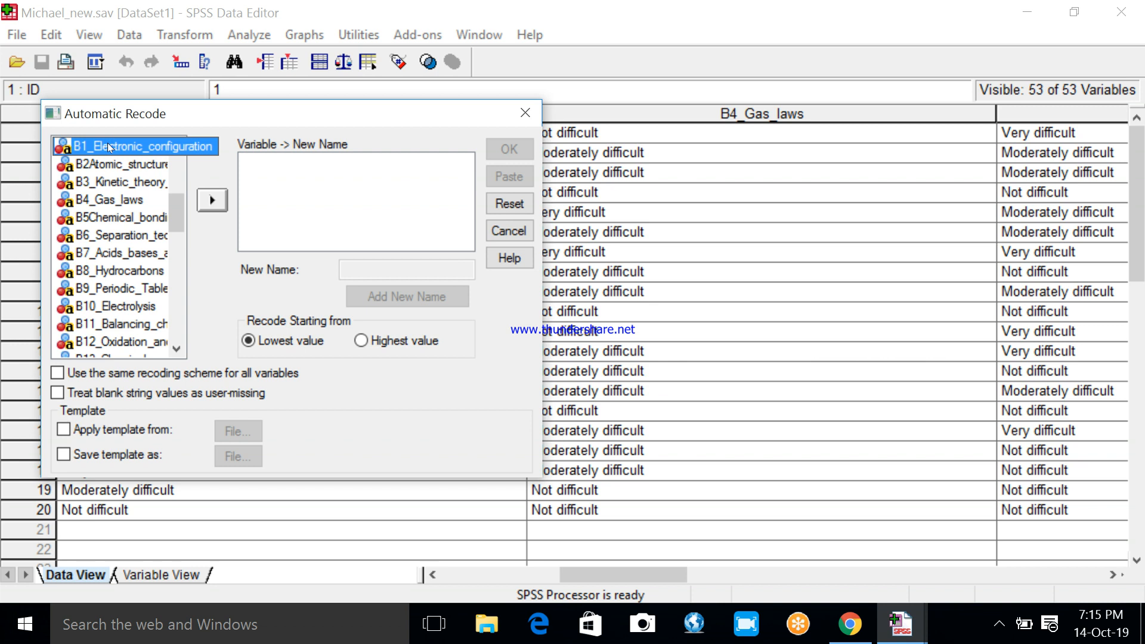
left_click(212, 202)
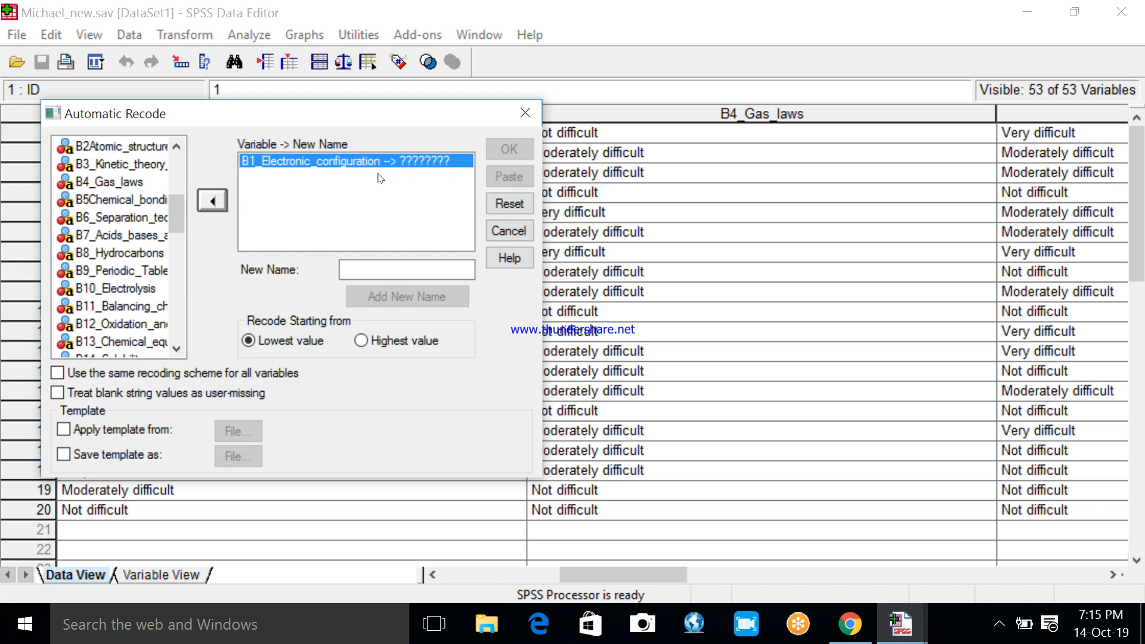
Name the recoded variable Electronic_Config, using the same recoding scheme for all variables and treating blank string values as user-missing
left_click(364, 268)
type("E")
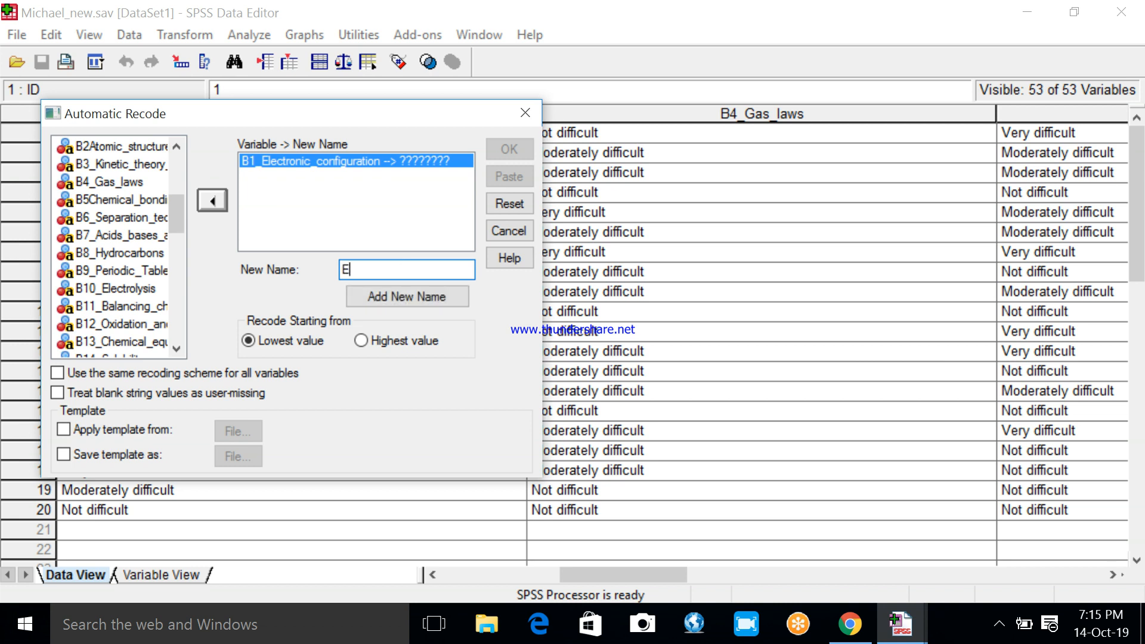
type("lectronic_Config")
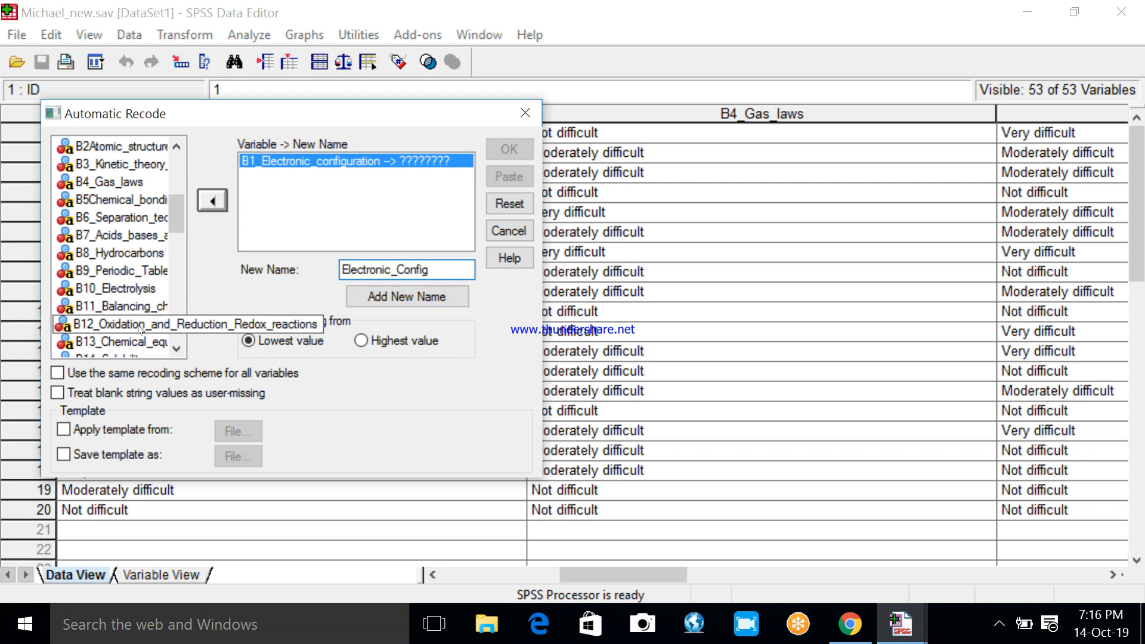
left_click(58, 377)
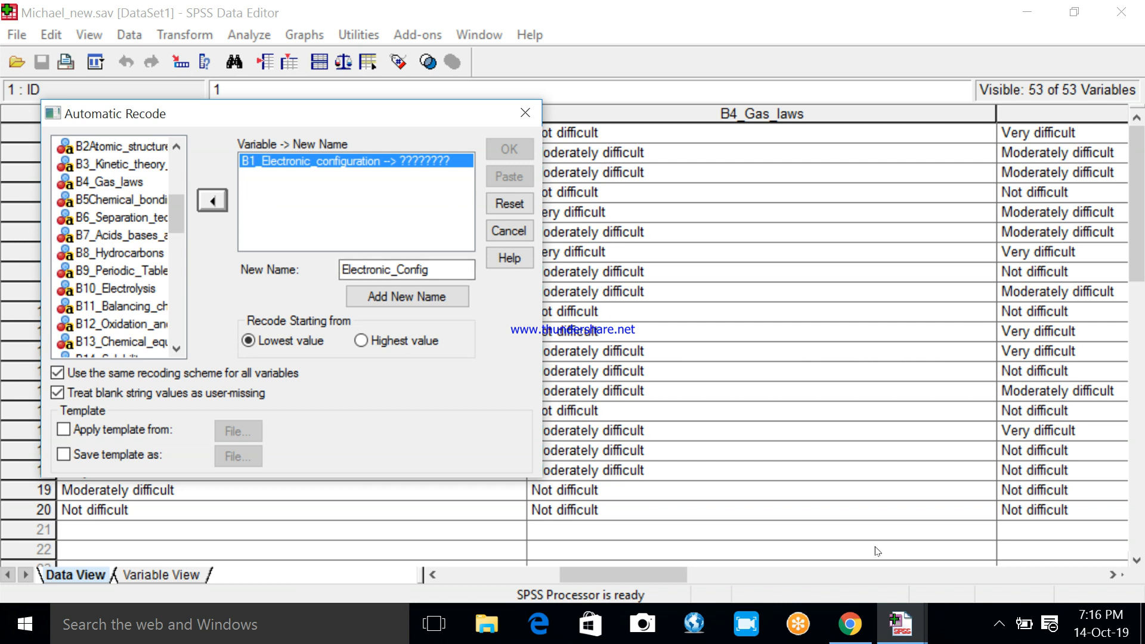
left_click(1113, 574)
left_click(1113, 574)
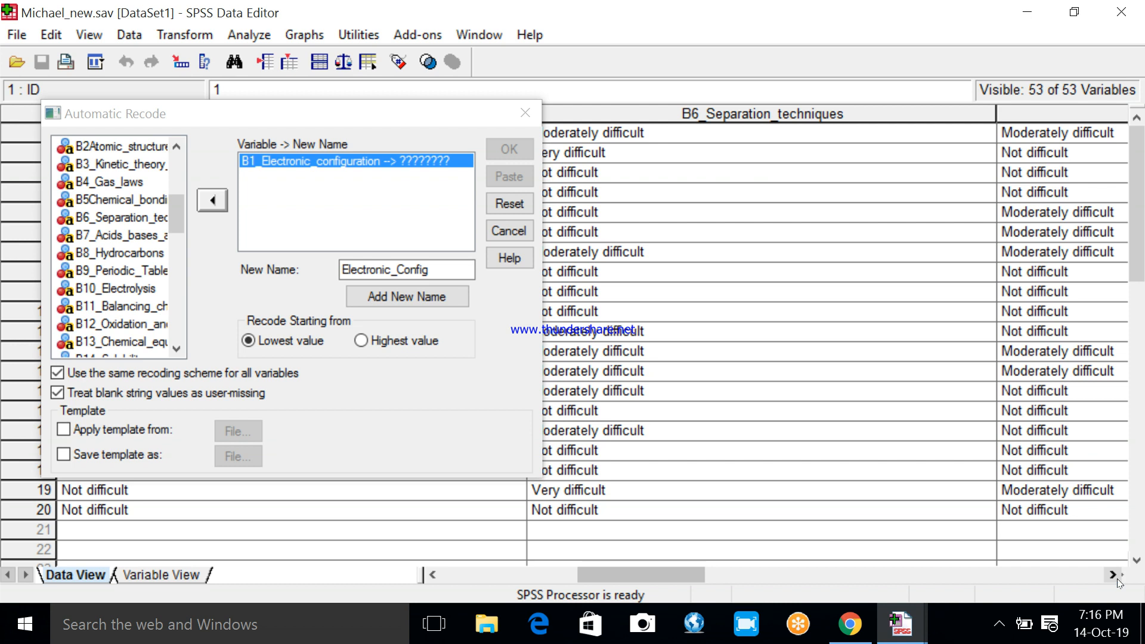
left_click(1115, 576)
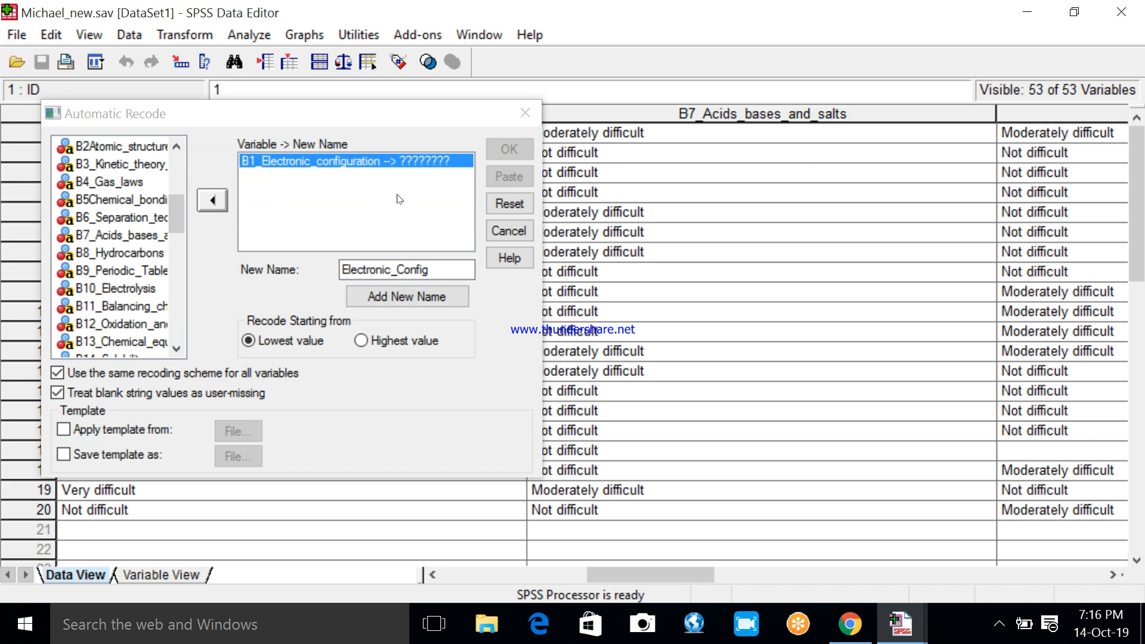
left_click(393, 306)
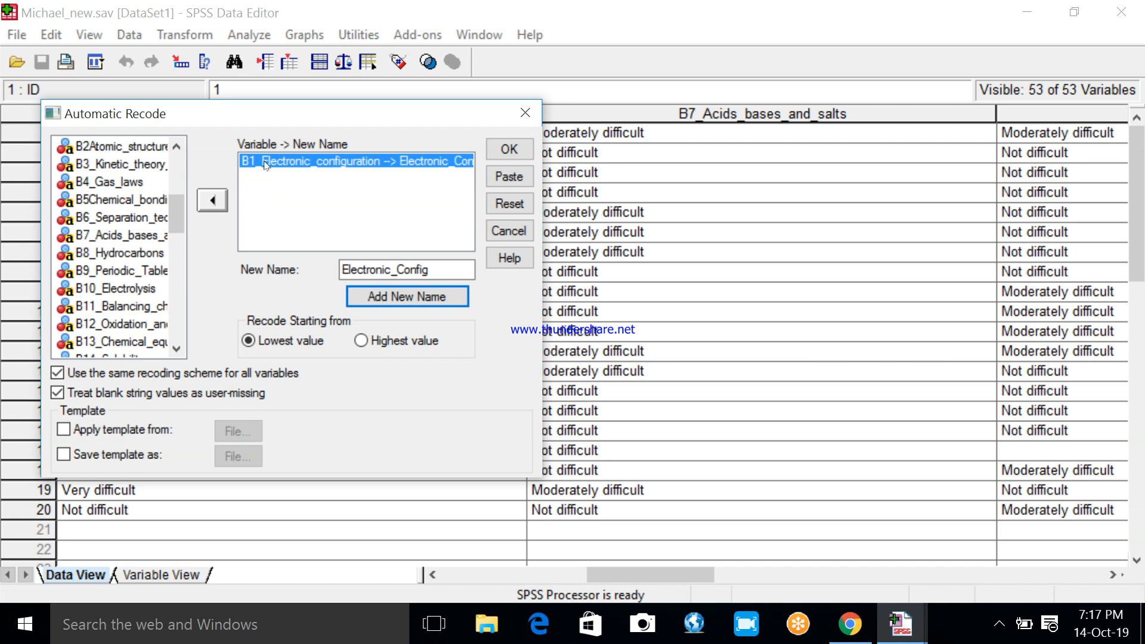
Add B2Atomic_structure_and_theories to the recode with the new name Atomic_Structure
left_click(108, 148)
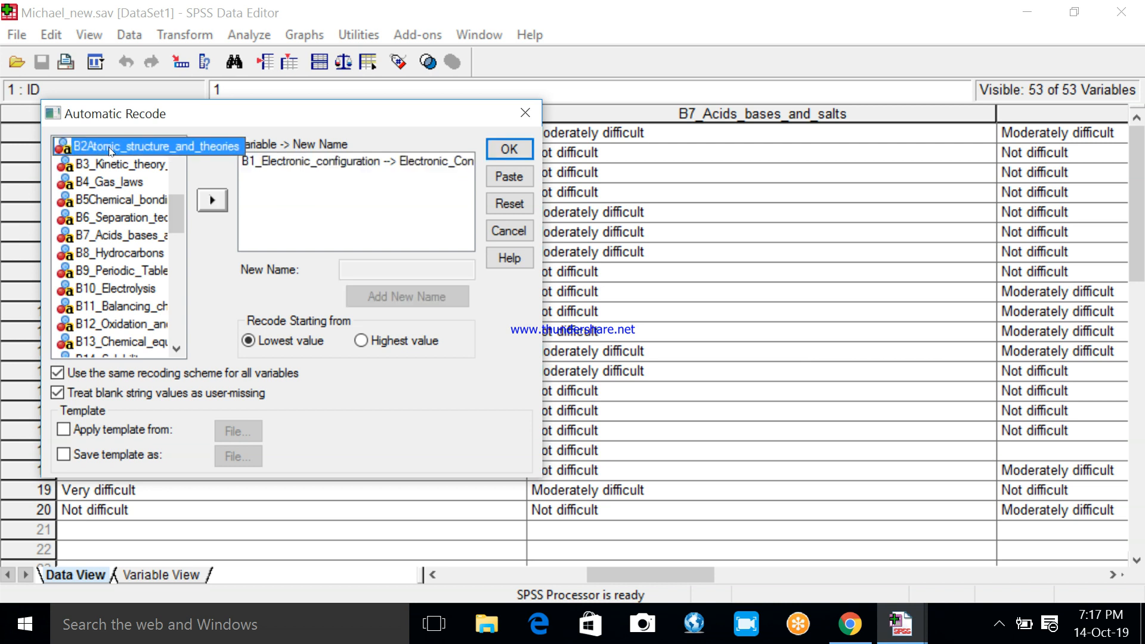
left_click(212, 202)
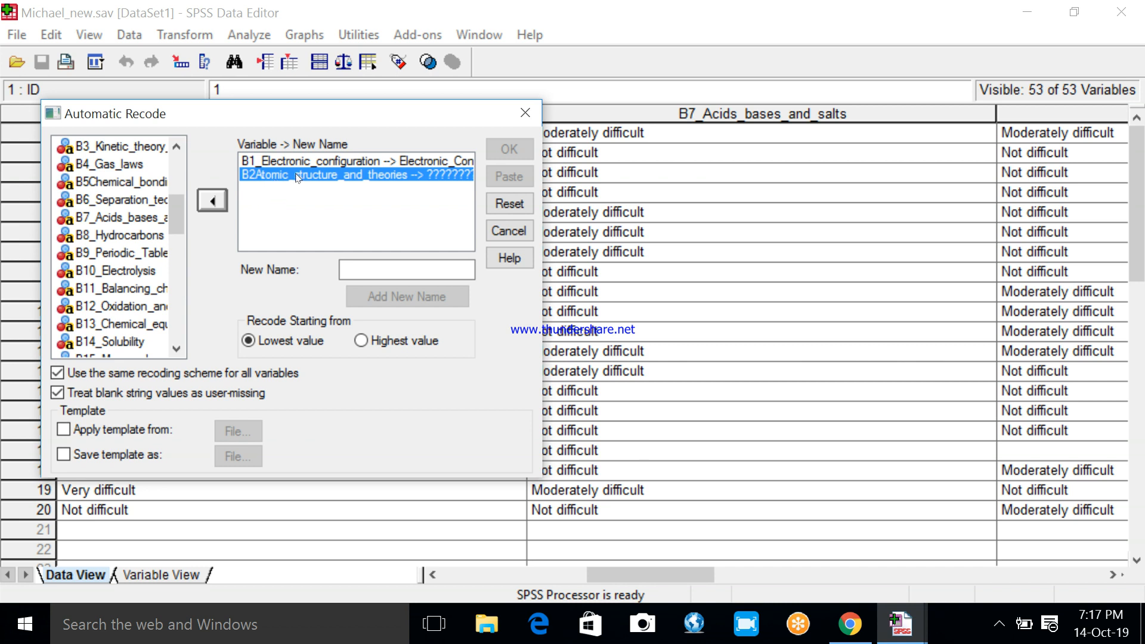
left_click(356, 269)
type("Atomic")
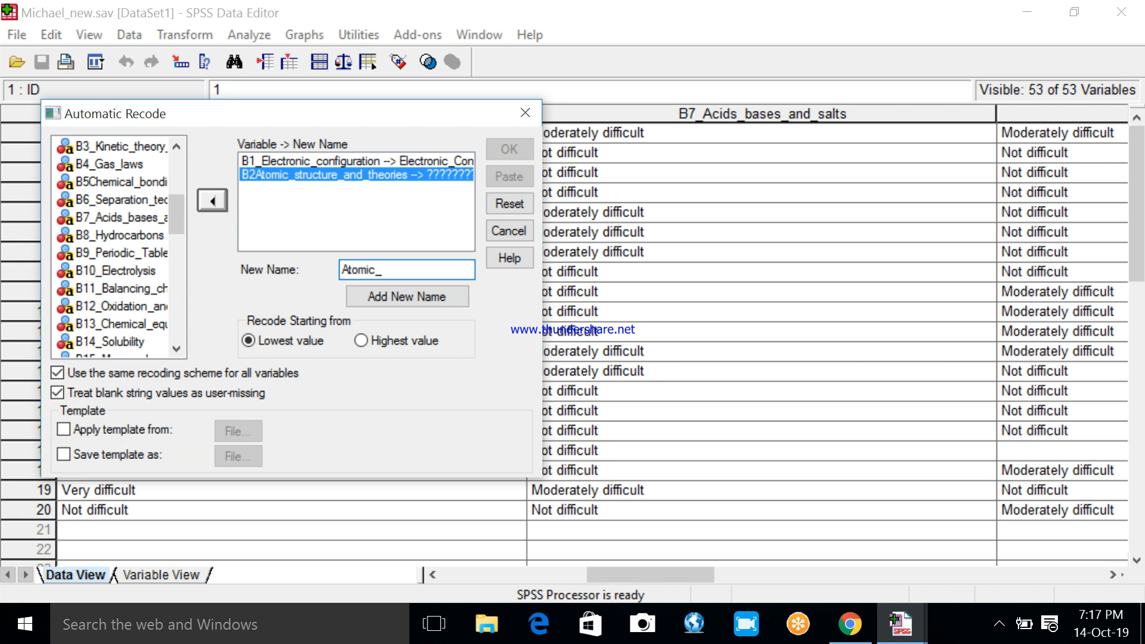
type("_Structure")
left_click(398, 298)
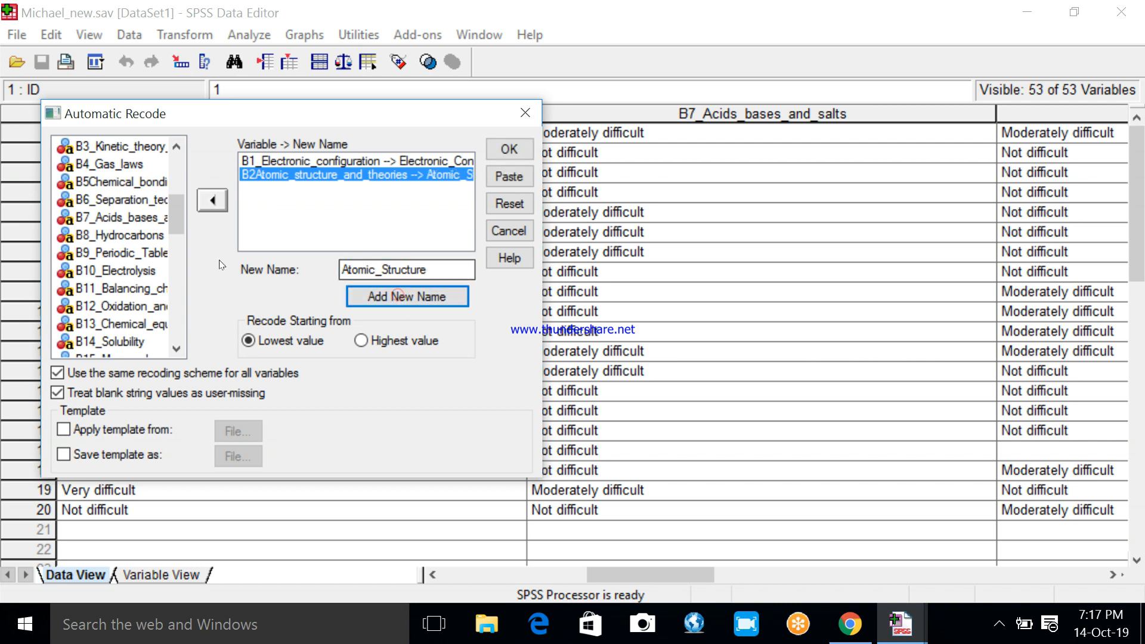
Add B3_Kinetic_theory_of_matter to the recode with the new name Kinetic_theory
left_click(111, 149)
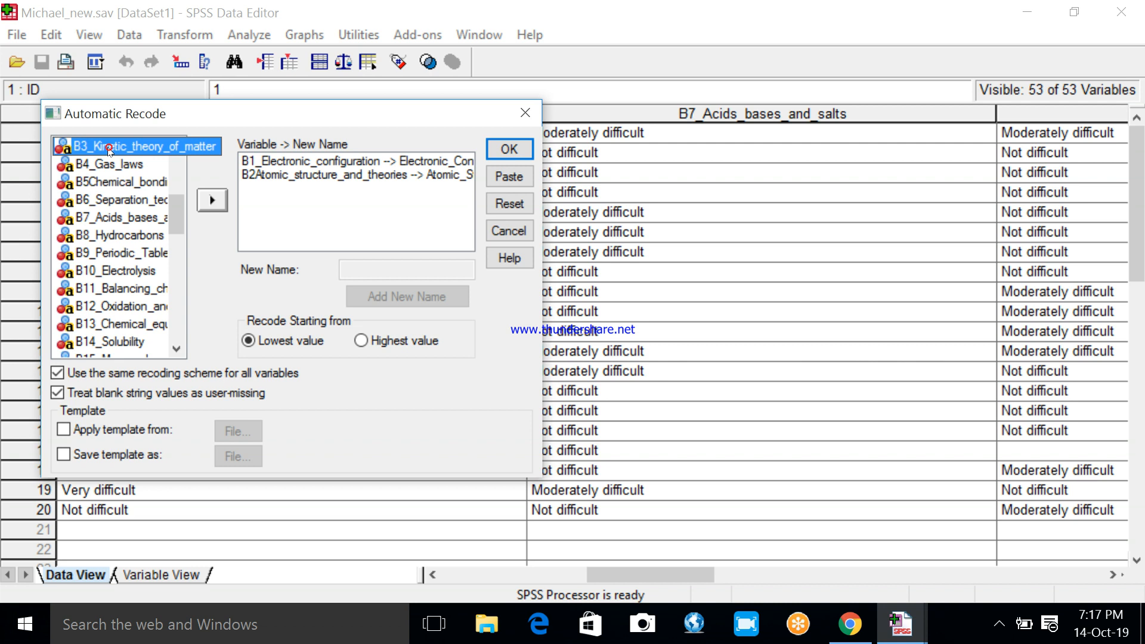
left_click(211, 202)
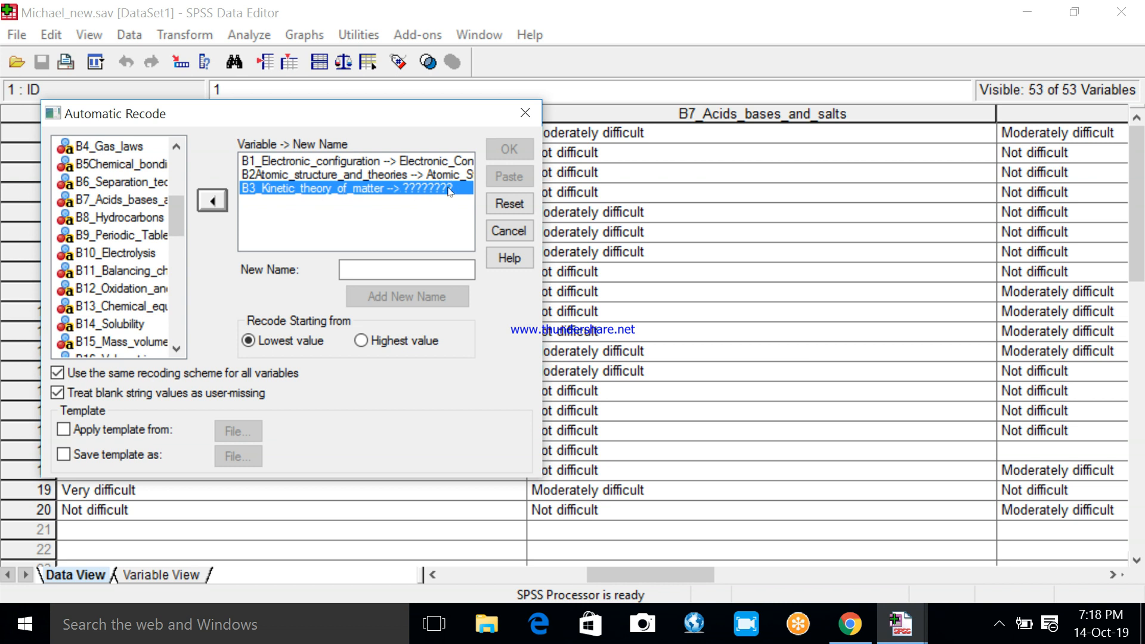
left_click(362, 265)
type("Kine")
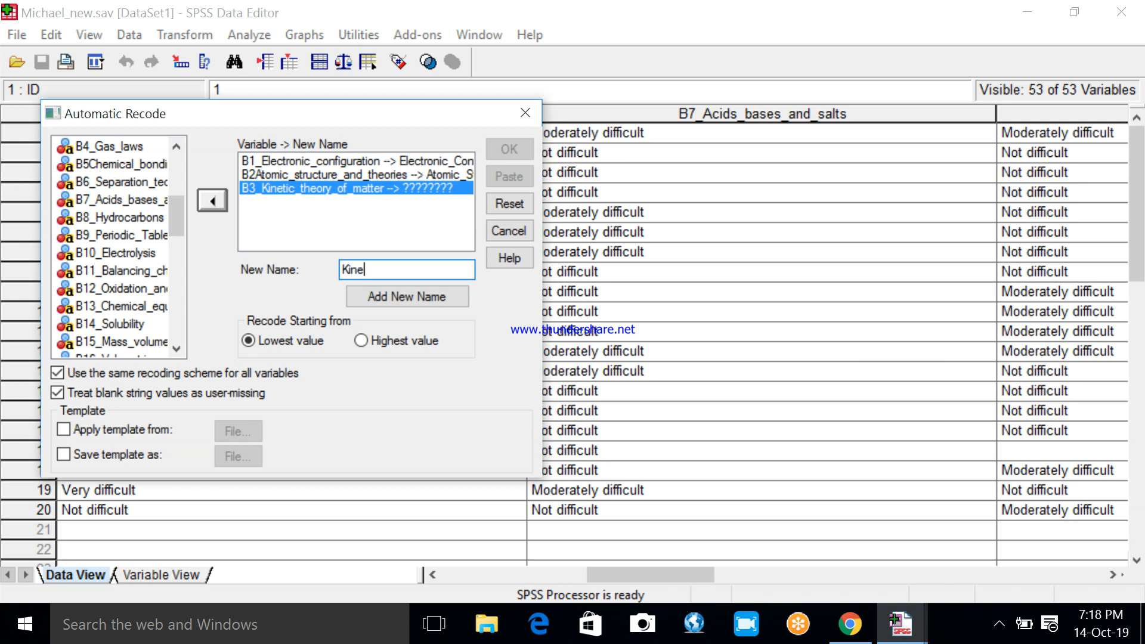
type("tic_theory")
left_click(407, 296)
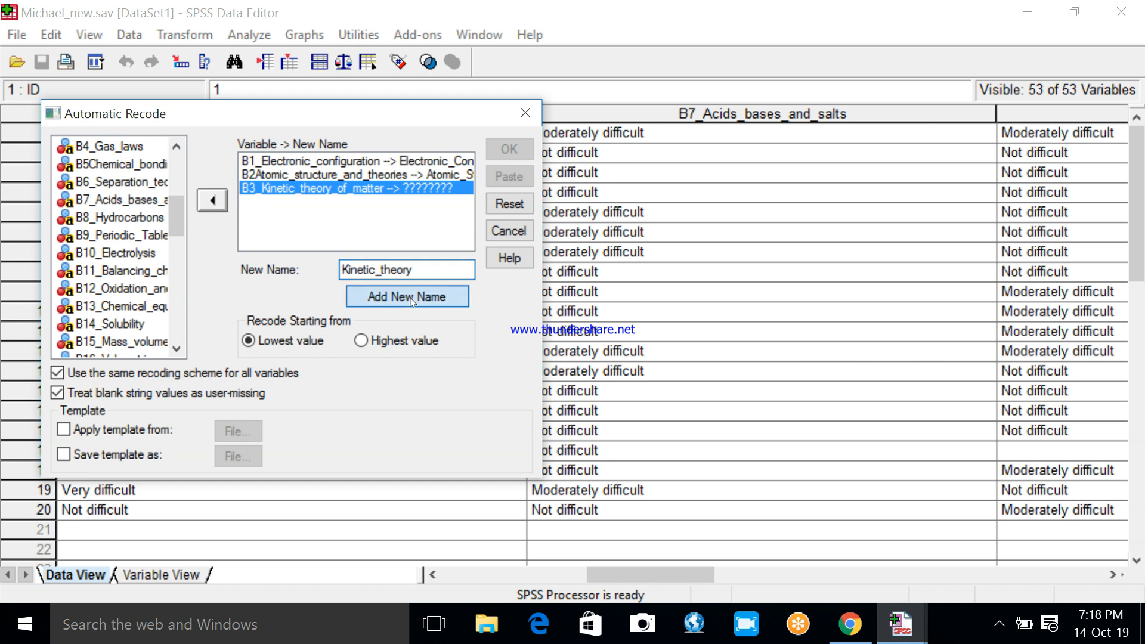
Add B4_Gas_laws to the recode with the new name Gas_law
left_click(99, 147)
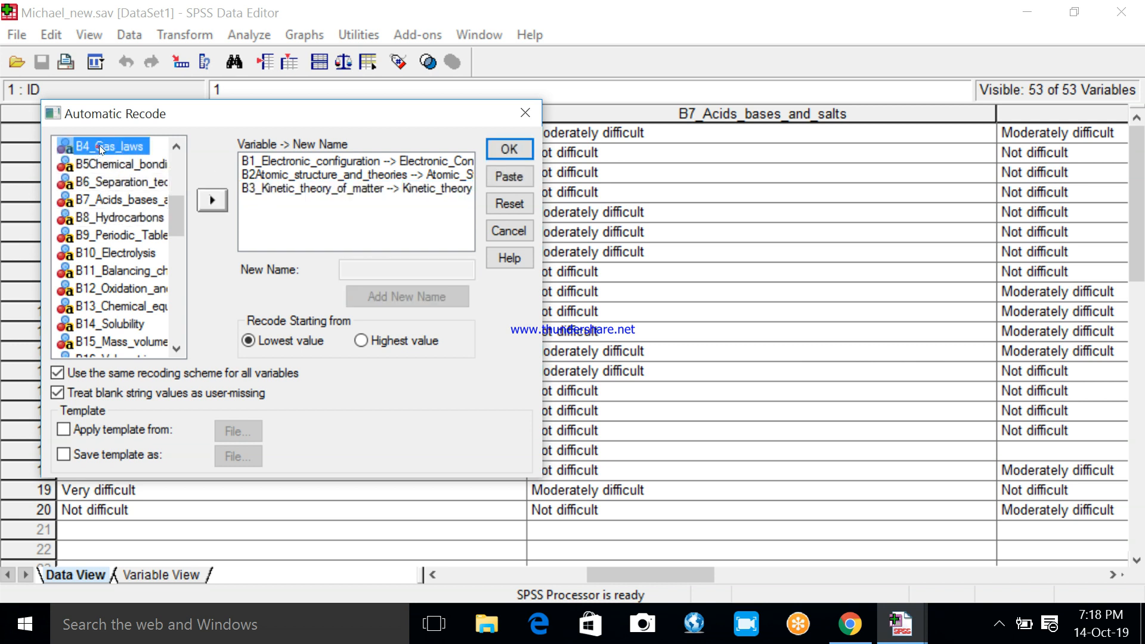
left_click(212, 201)
left_click(388, 272)
type("G")
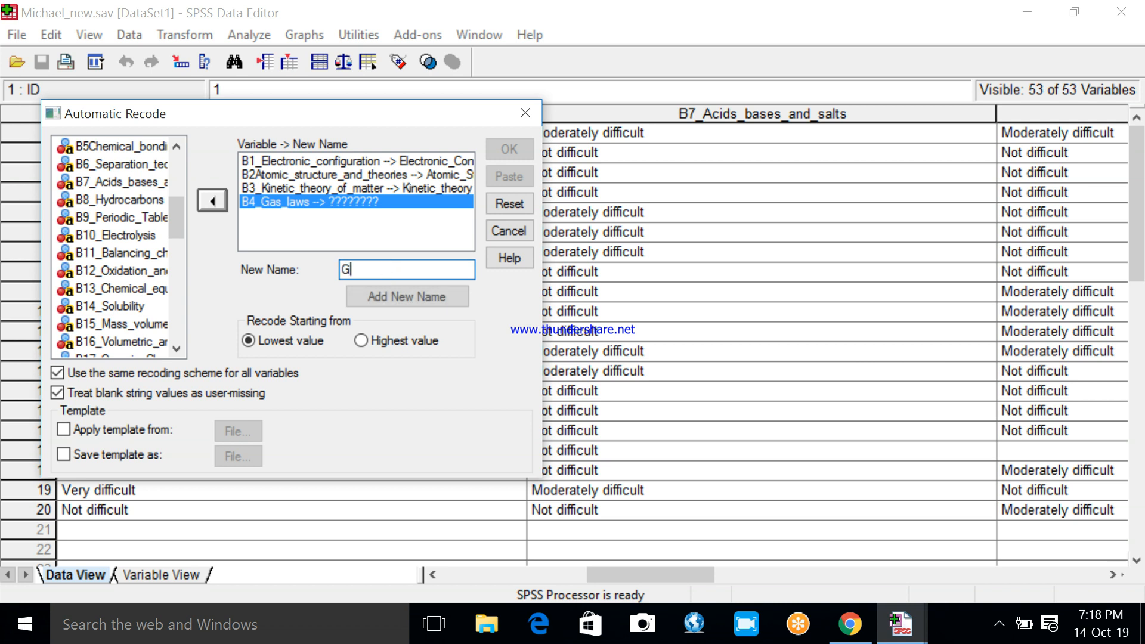
type("as_law")
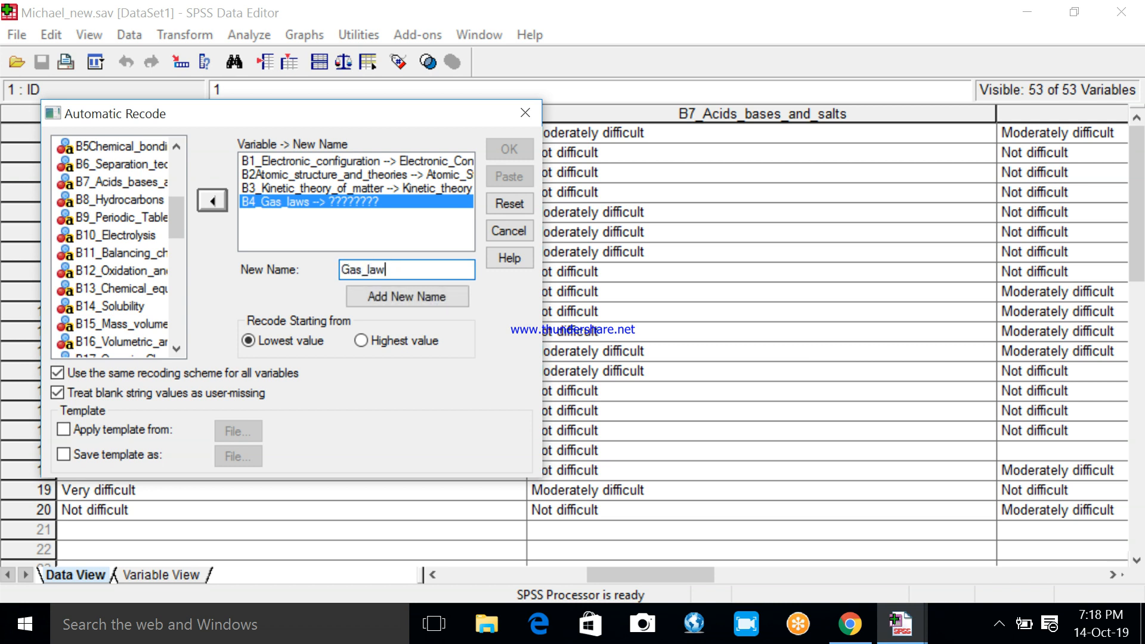
left_click(405, 296)
Add B5Chemical_bonding to the recode with the new name Chemical_Bonding
left_click(126, 154)
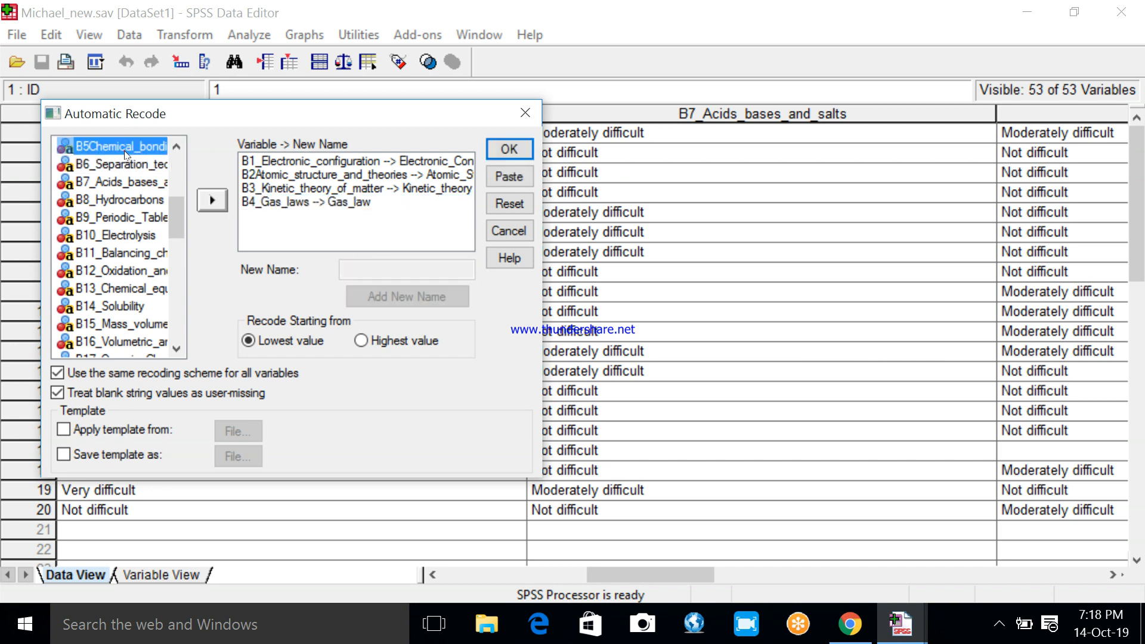
left_click(212, 201)
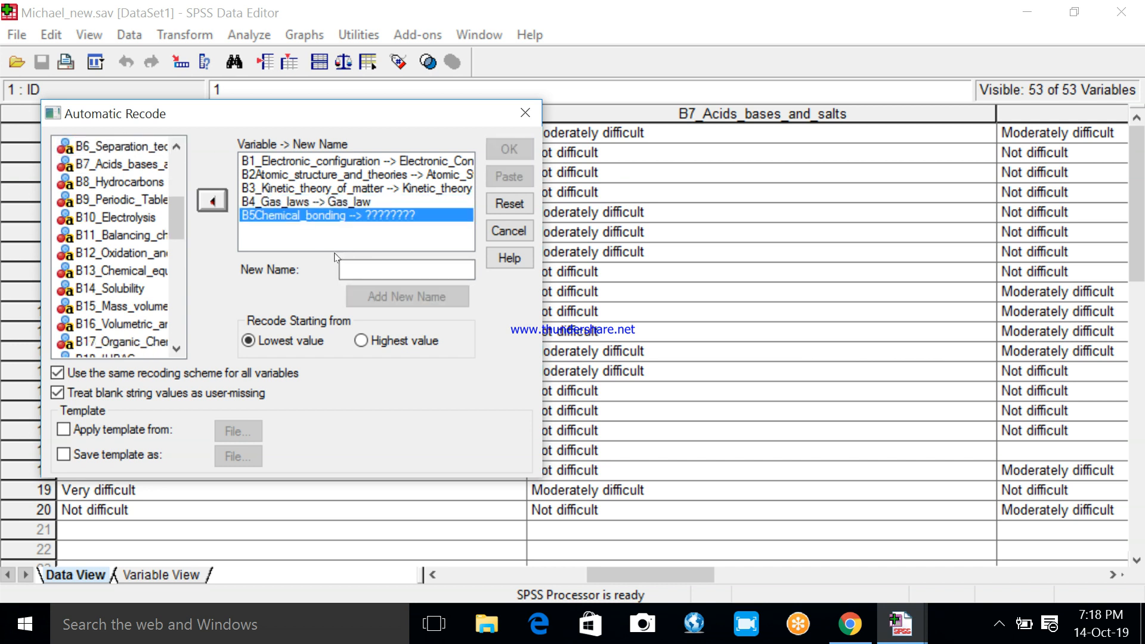
left_click(364, 269)
type("C")
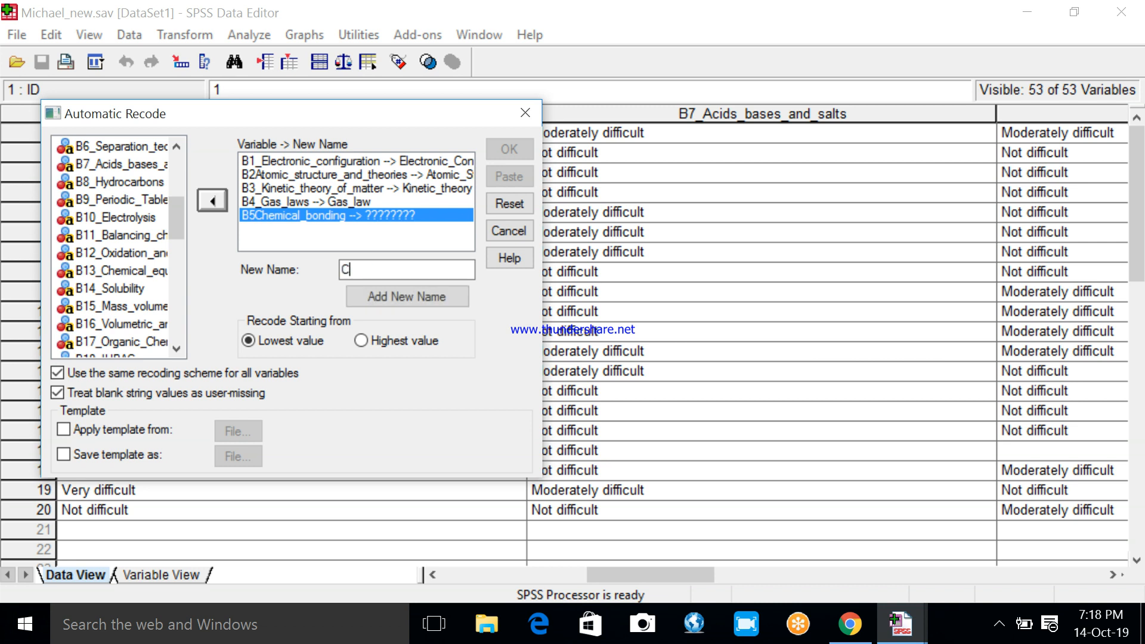
type("hemical_Bonding")
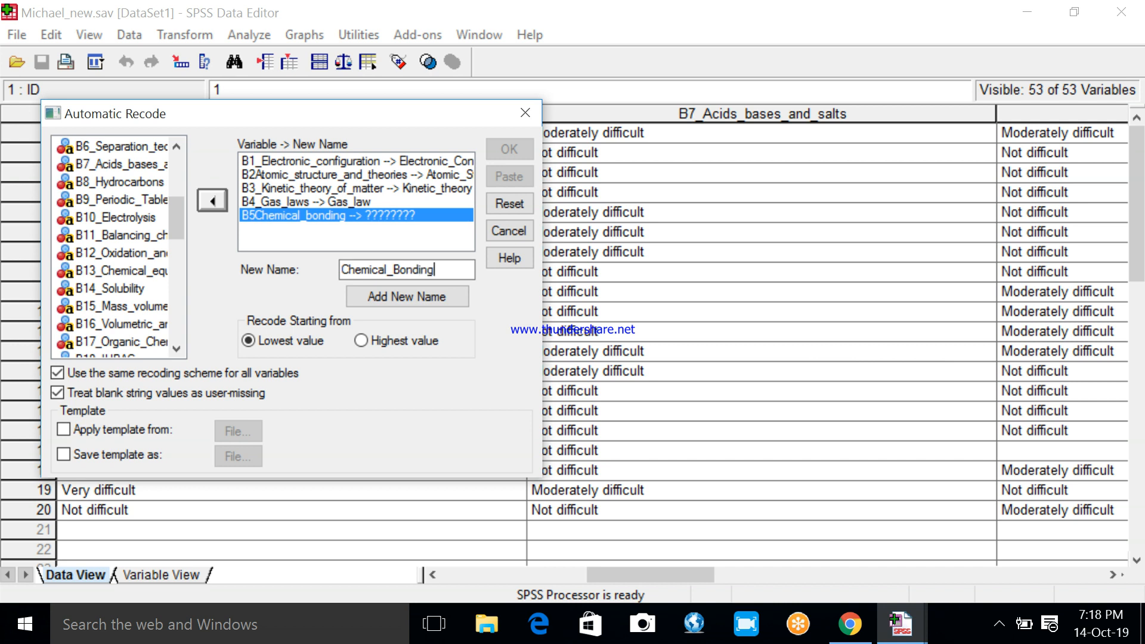
left_click(400, 297)
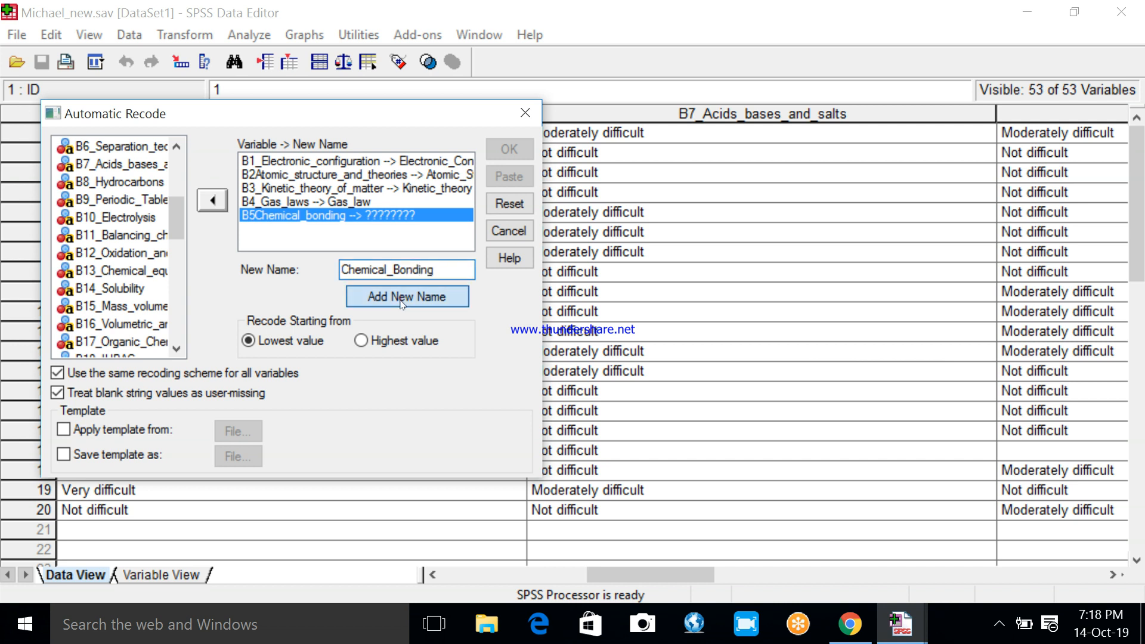
Add B6_Separation_techniques to the recode with the new name Separation
left_click(212, 202)
left_click(377, 269)
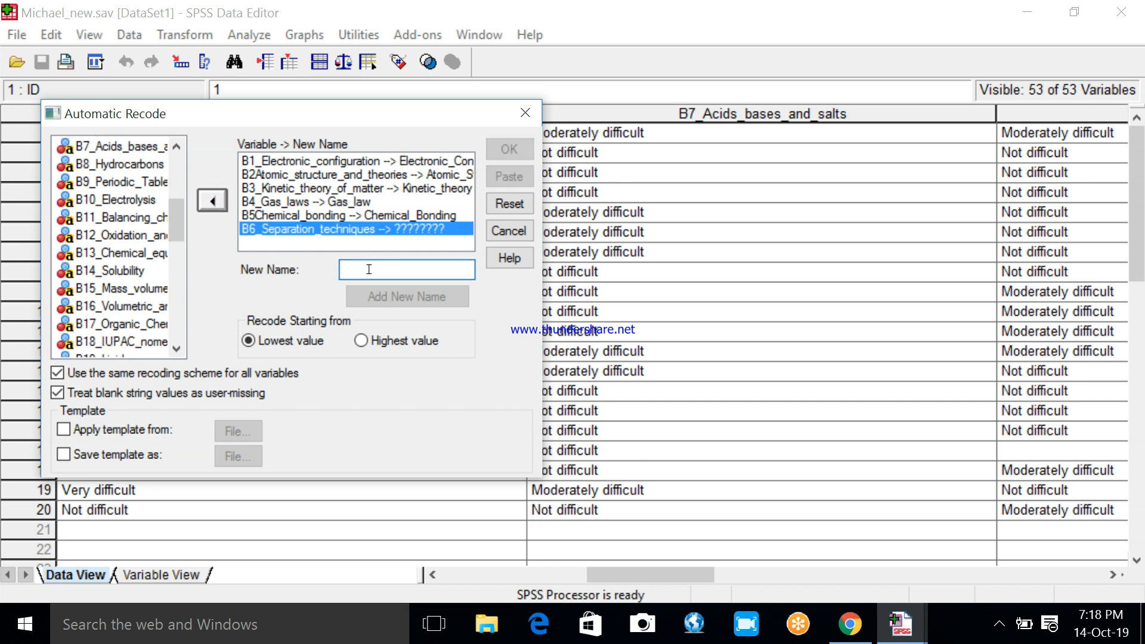
type("S")
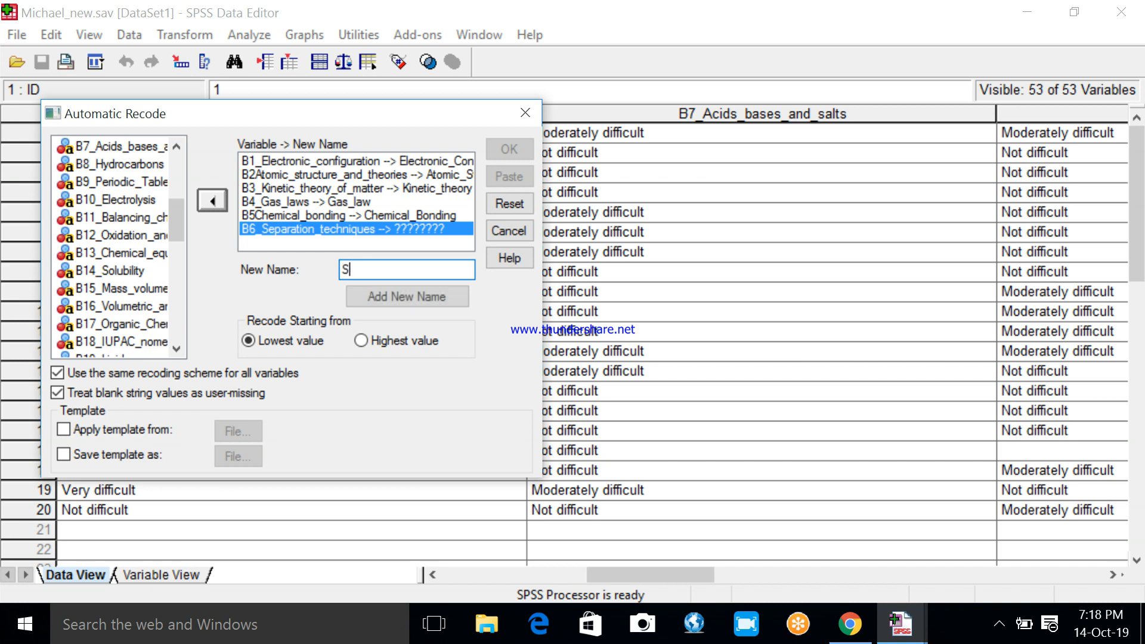
type("eparation")
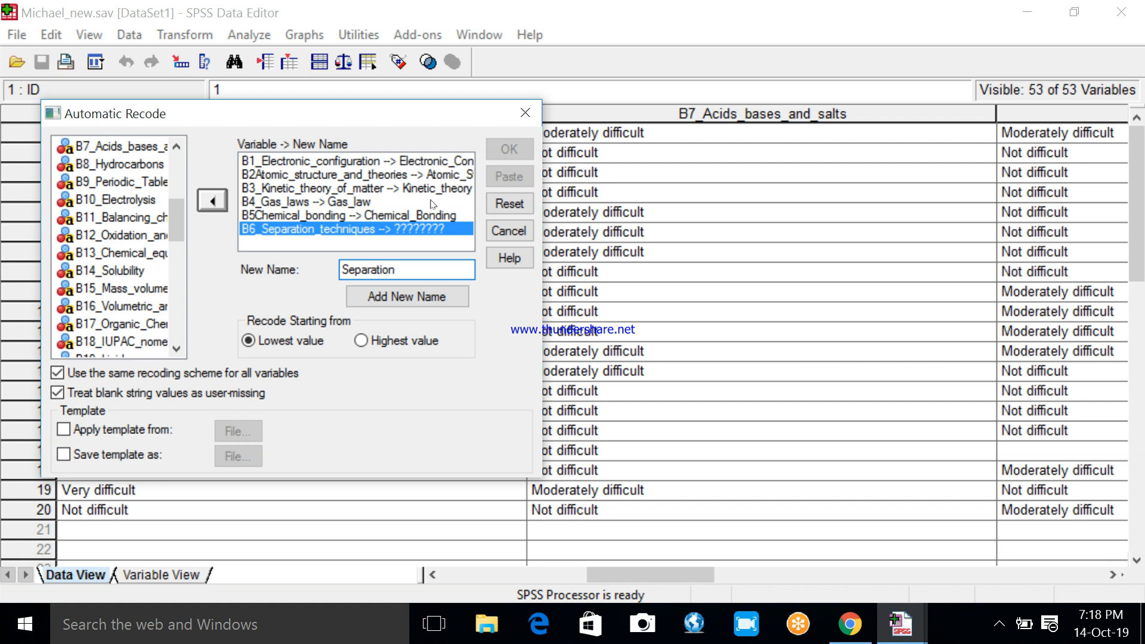
left_click(409, 298)
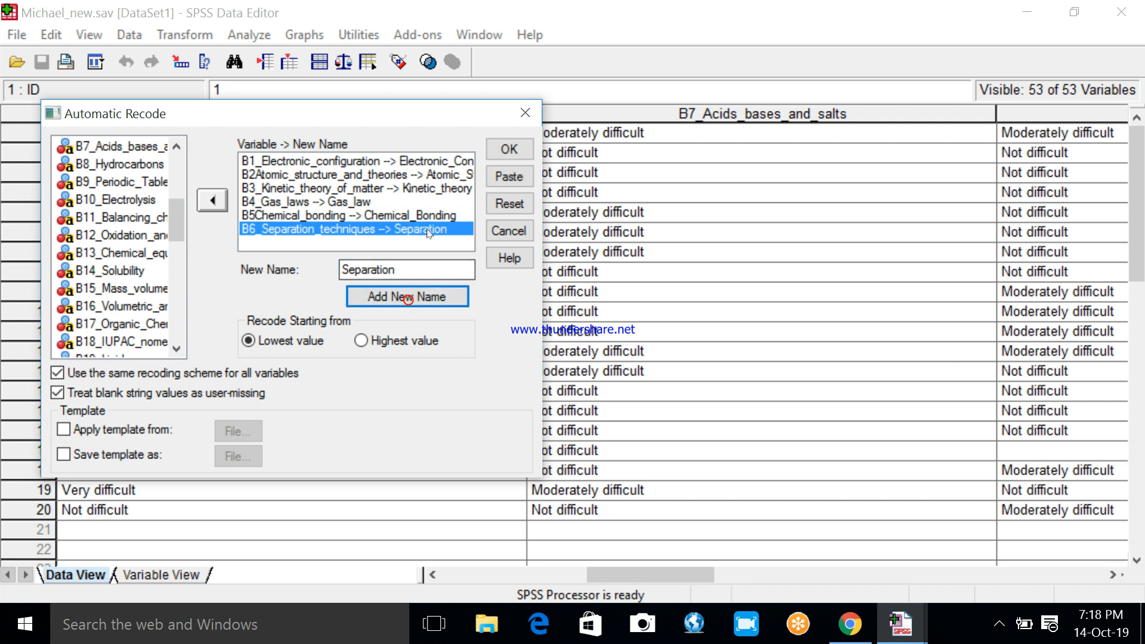
Add B7_Acids_bases_and_salts to the recode with the new name AcidBS
left_click(110, 165)
left_click(110, 147)
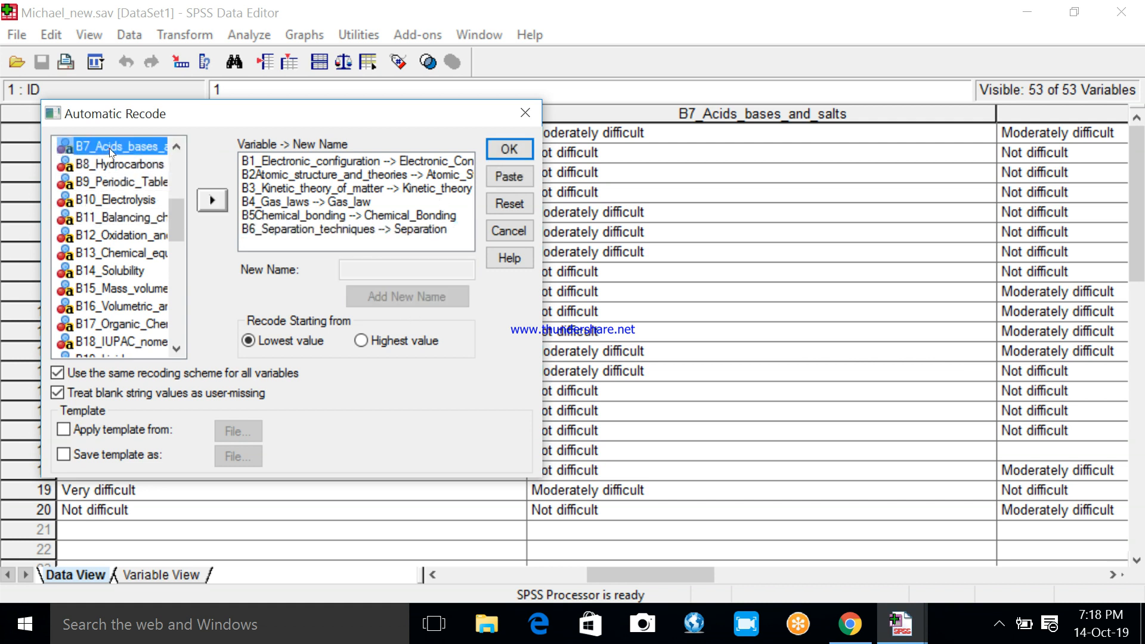
left_click(212, 200)
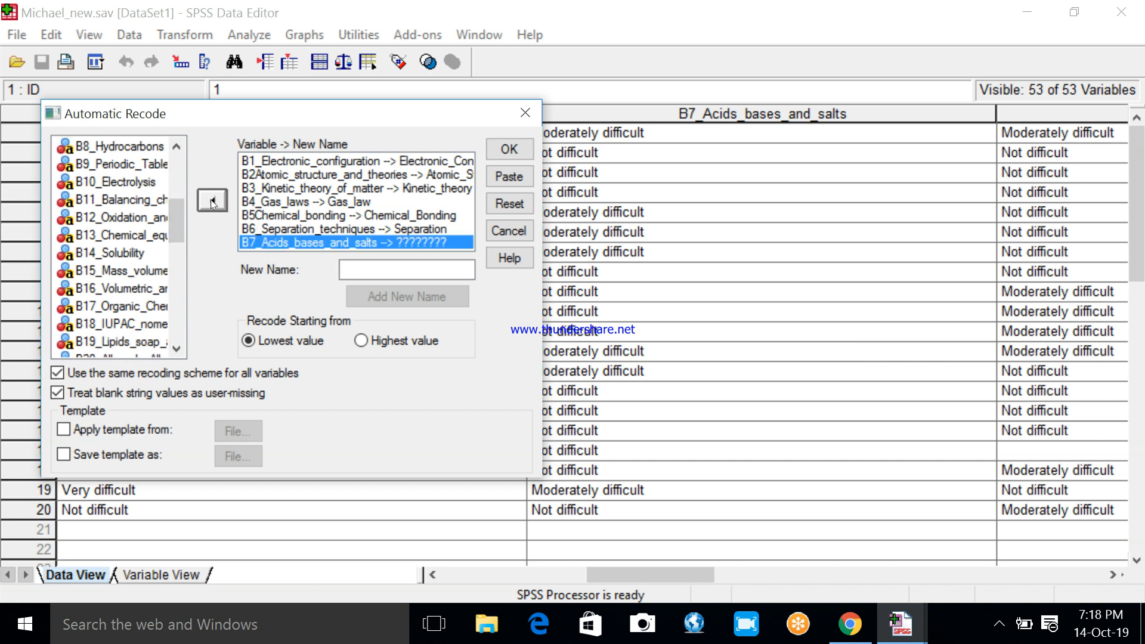
left_click(372, 271)
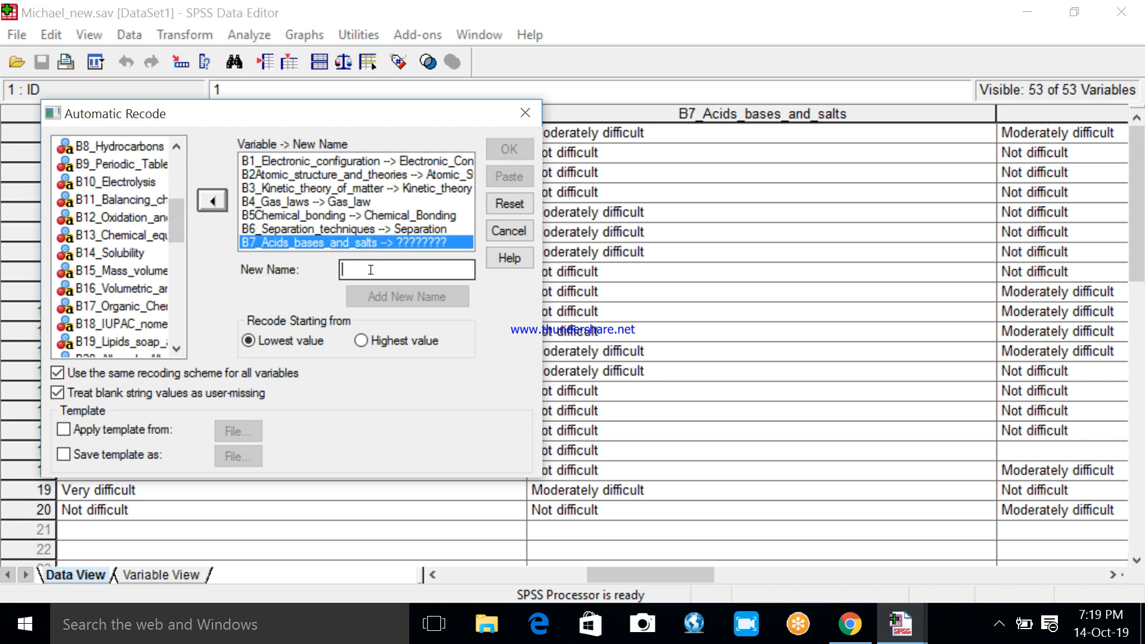
type("A")
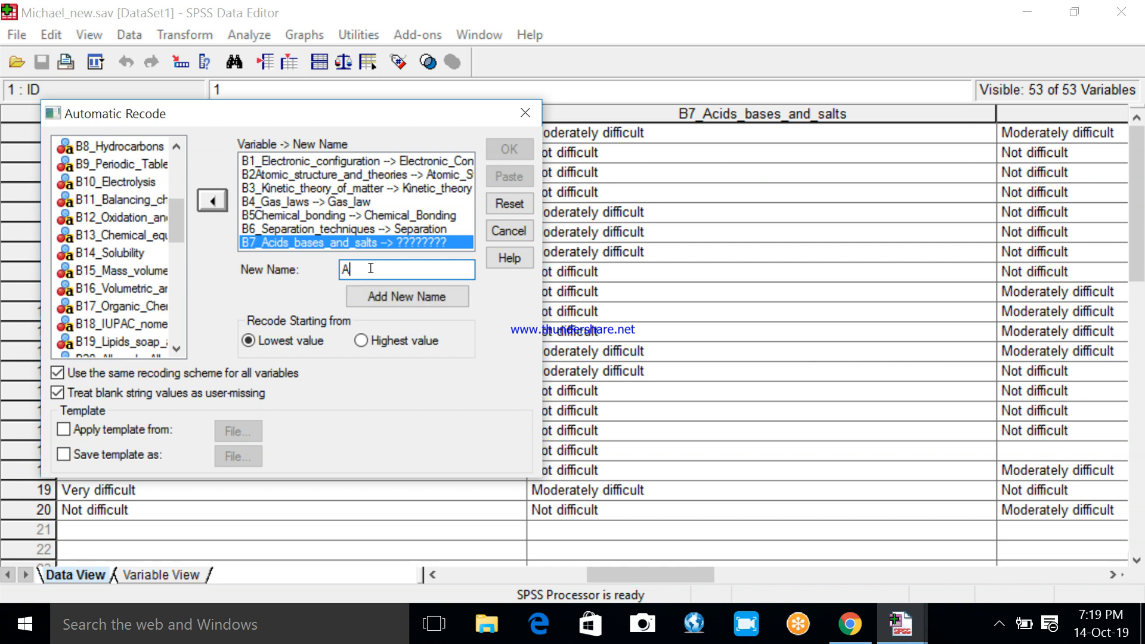
type("cidBS")
left_click(388, 303)
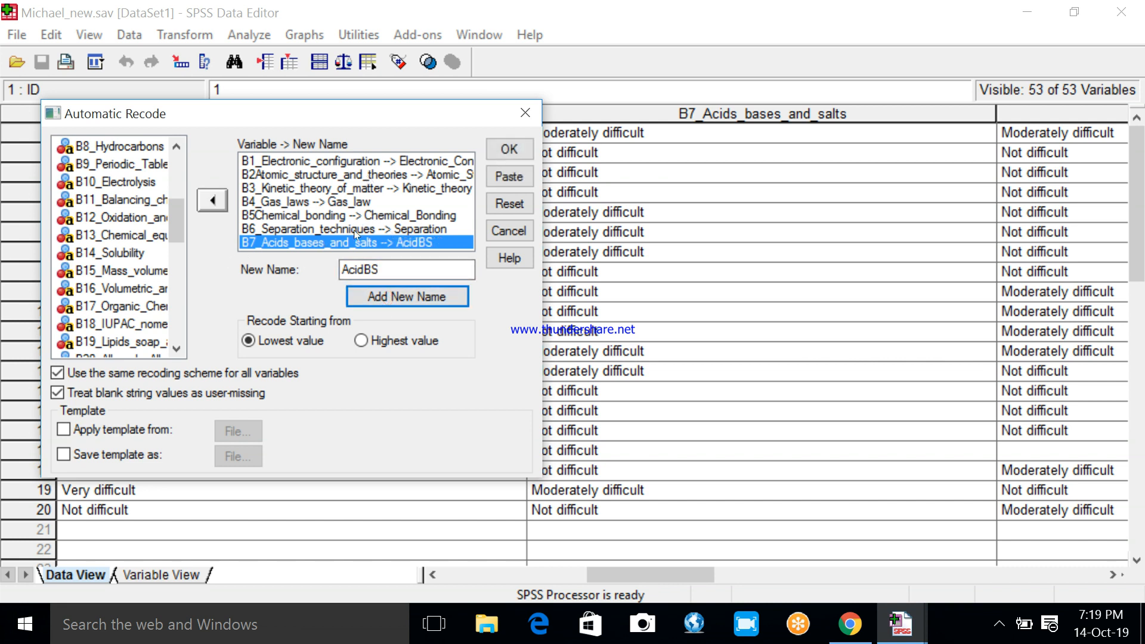
Add B8_Hydrocarbons to the recode with the new name Hydrocarbon and run the automatic recode
left_click(125, 147)
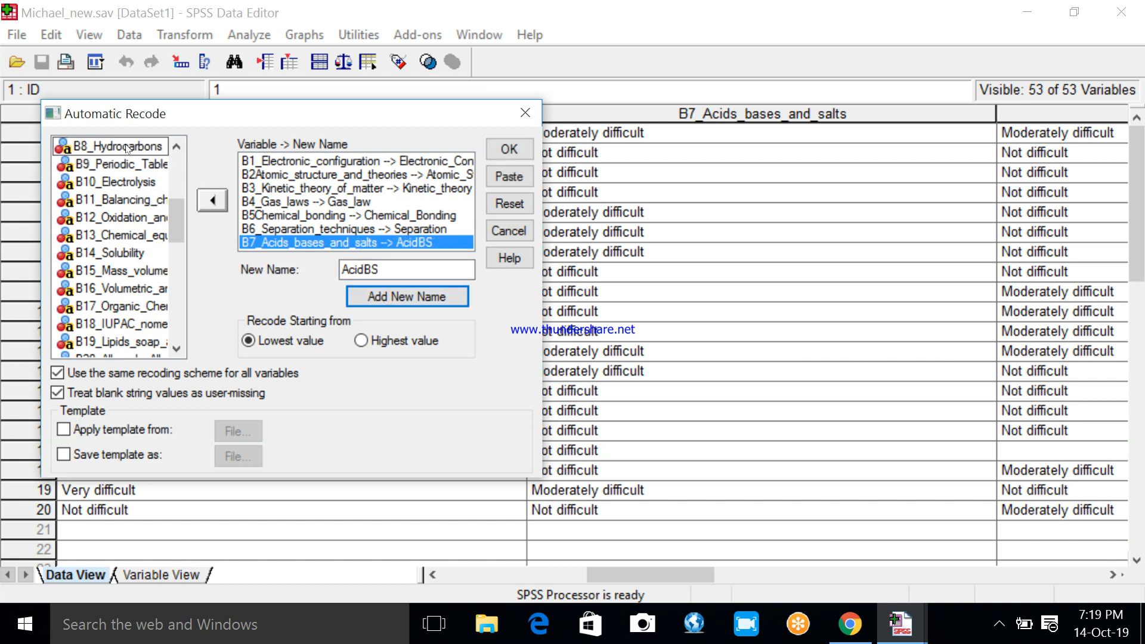
left_click(209, 202)
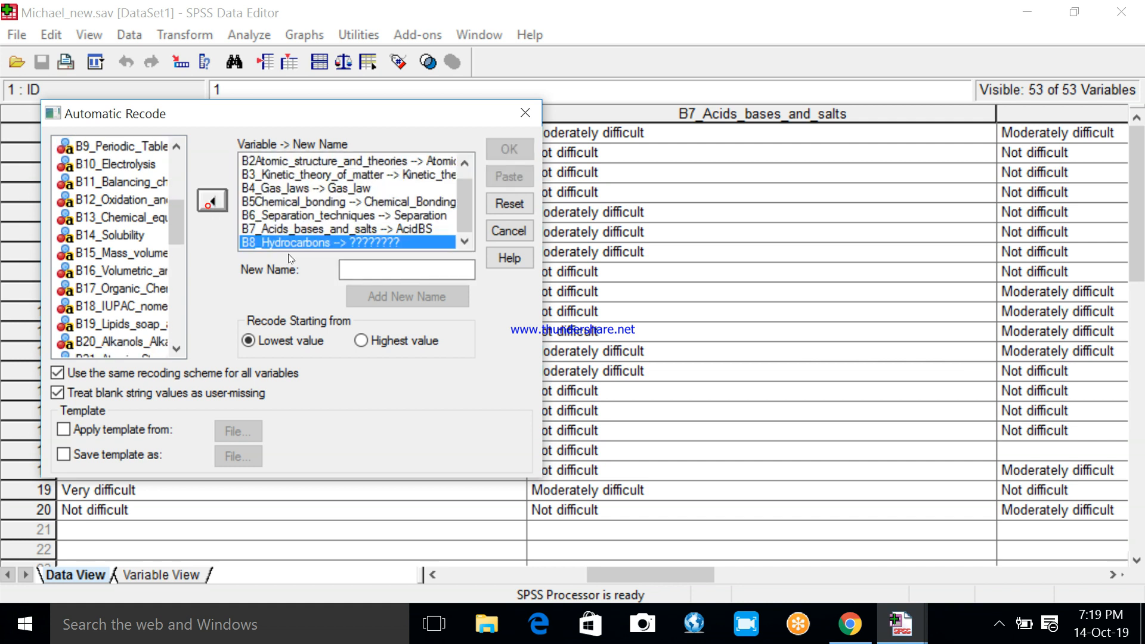
left_click(372, 270)
type("Hy")
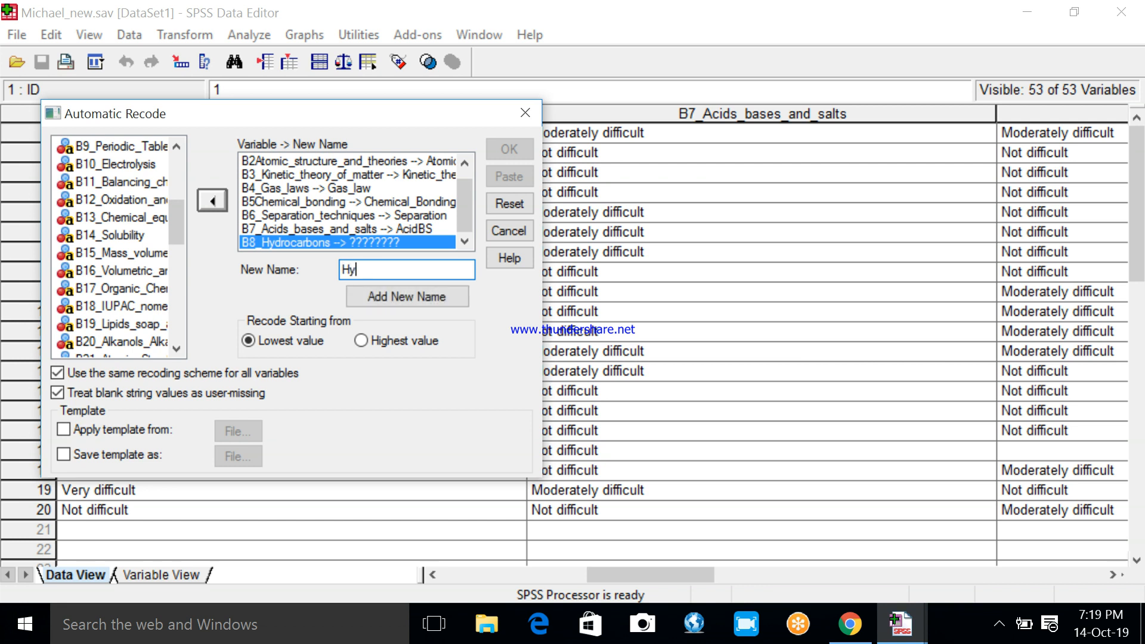
type("drocarbon")
left_click(399, 303)
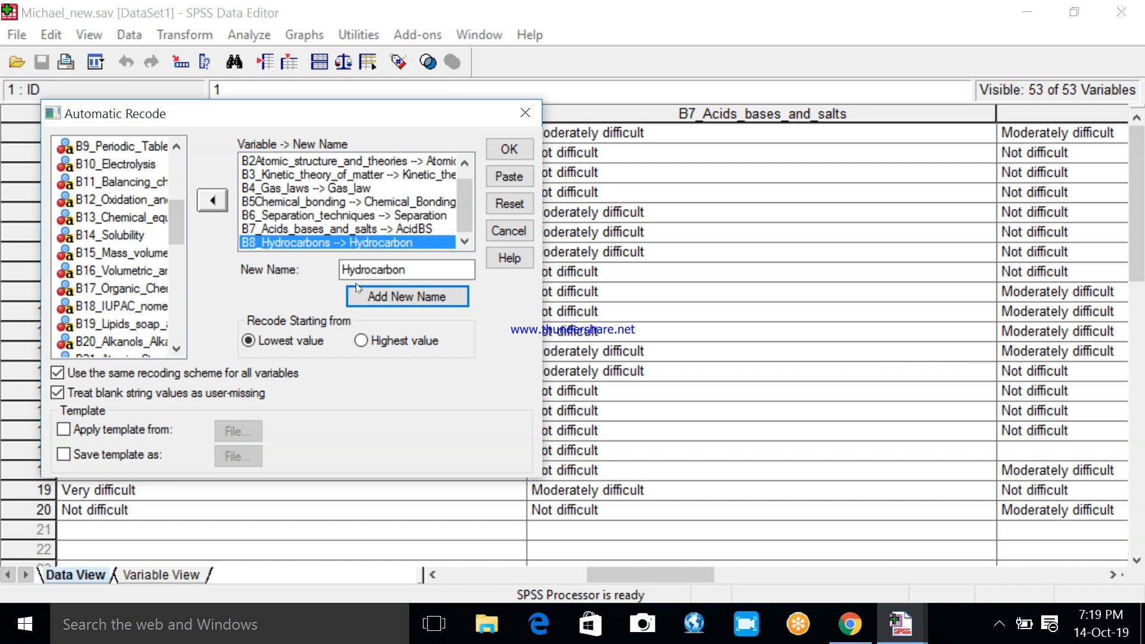
left_click(506, 152)
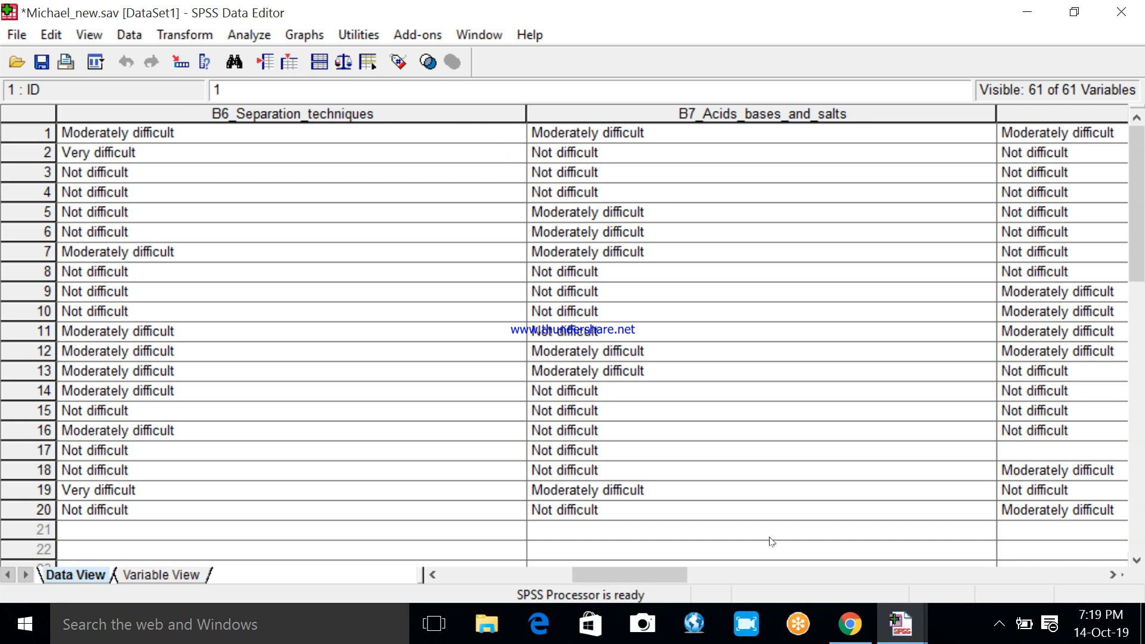
Examine the recoded values in the new variables from Electronic_Config to Hydrocarbon, including case 17 of Hydrocarbon
left_click(1020, 577)
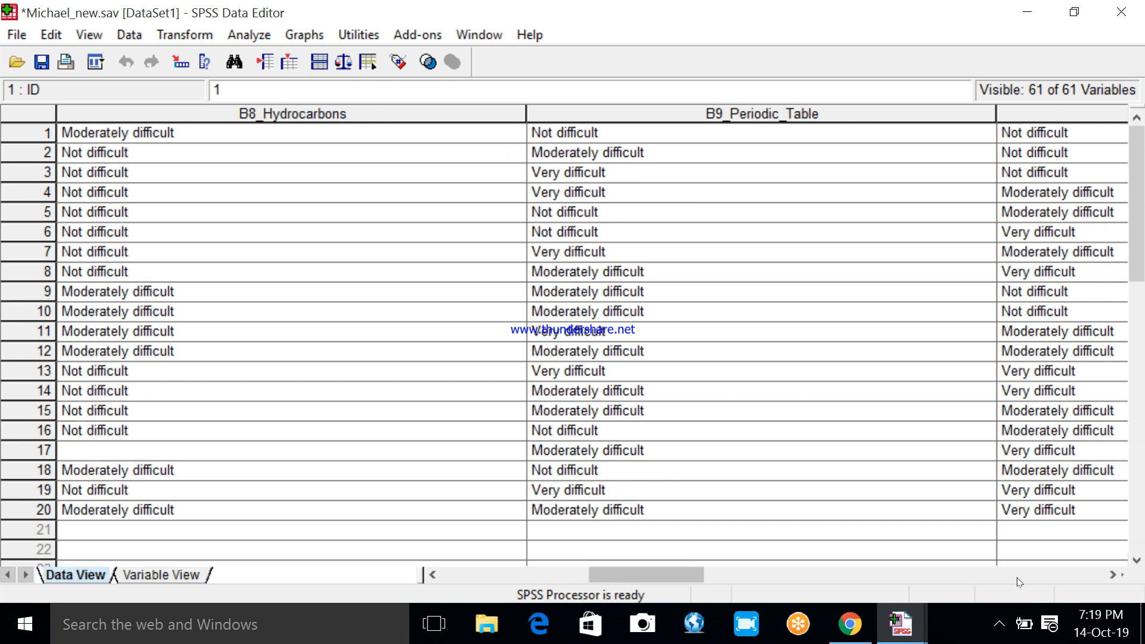
left_click(1019, 578)
left_click(1018, 578)
left_click(1016, 578)
left_click(1016, 578)
left_click(1016, 578)
left_click(1016, 578)
left_click(1015, 577)
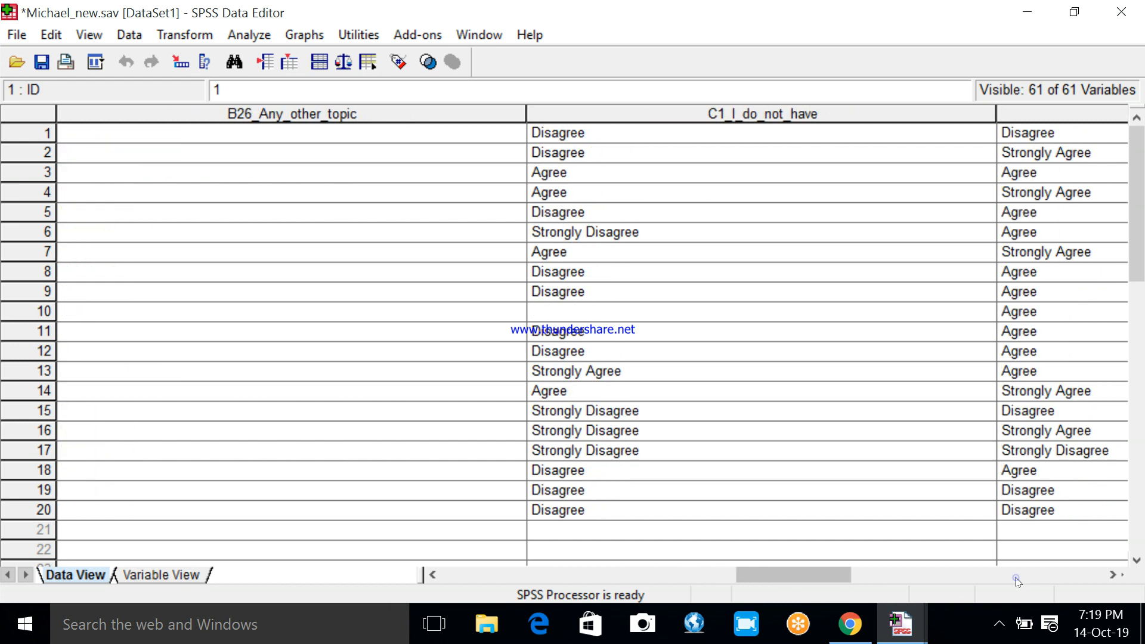
left_click(1015, 578)
left_click(1015, 577)
left_click(1016, 578)
left_click(1015, 577)
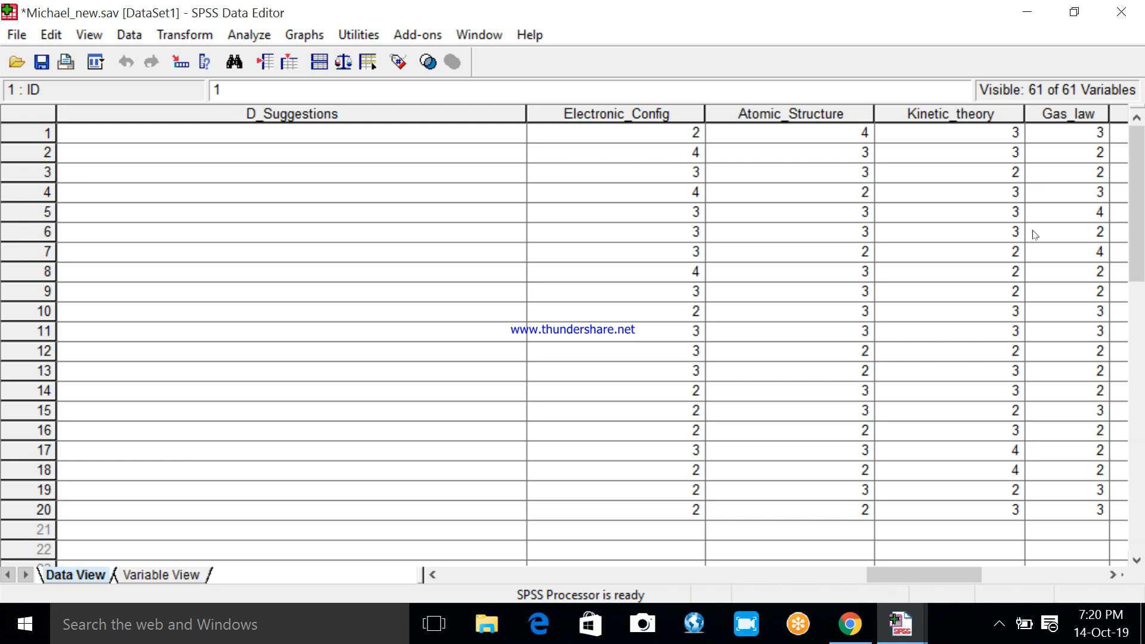
left_click(1112, 575)
left_click(1111, 574)
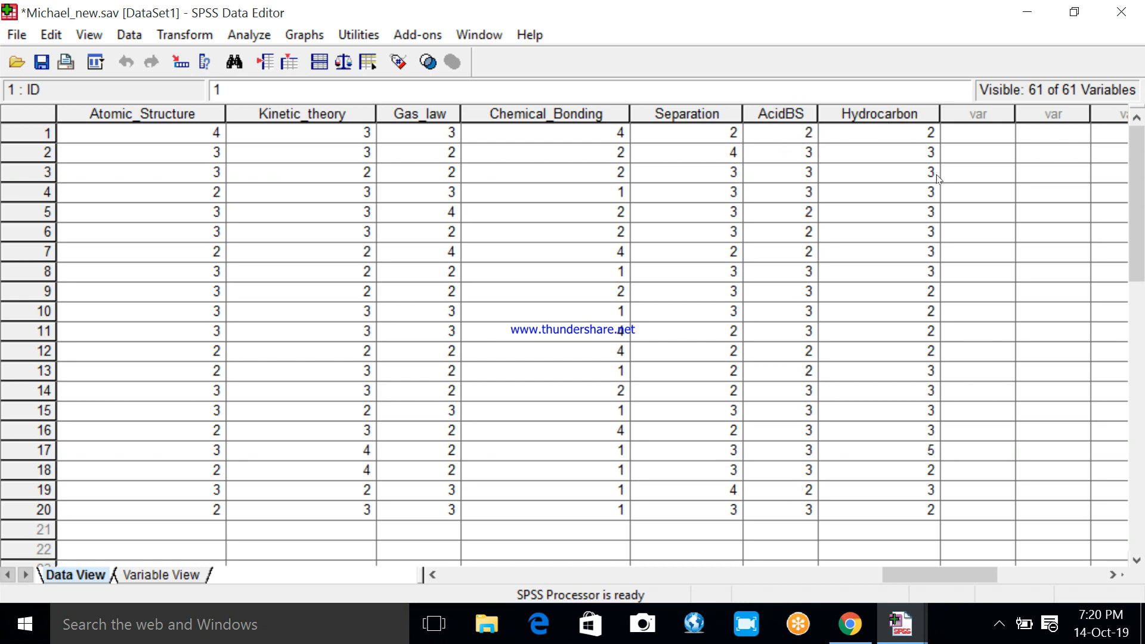
left_click(929, 452)
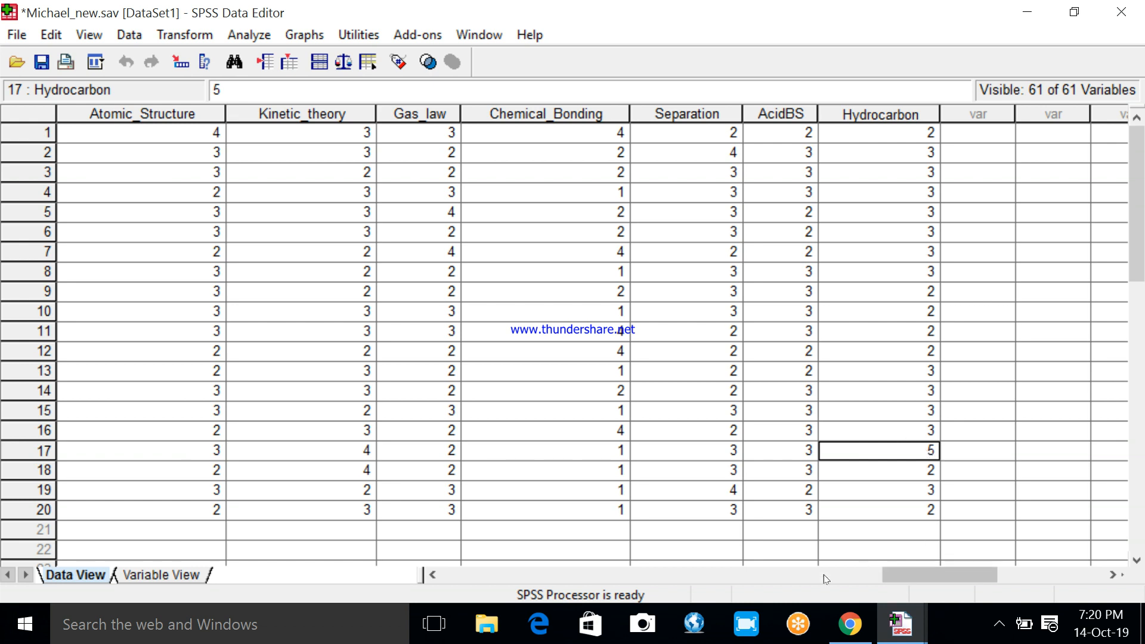
Check the original response of case 17 in B8_Hydrocarbons against its recoded Hydrocarbon value
left_click(677, 576)
left_click(677, 575)
left_click(675, 576)
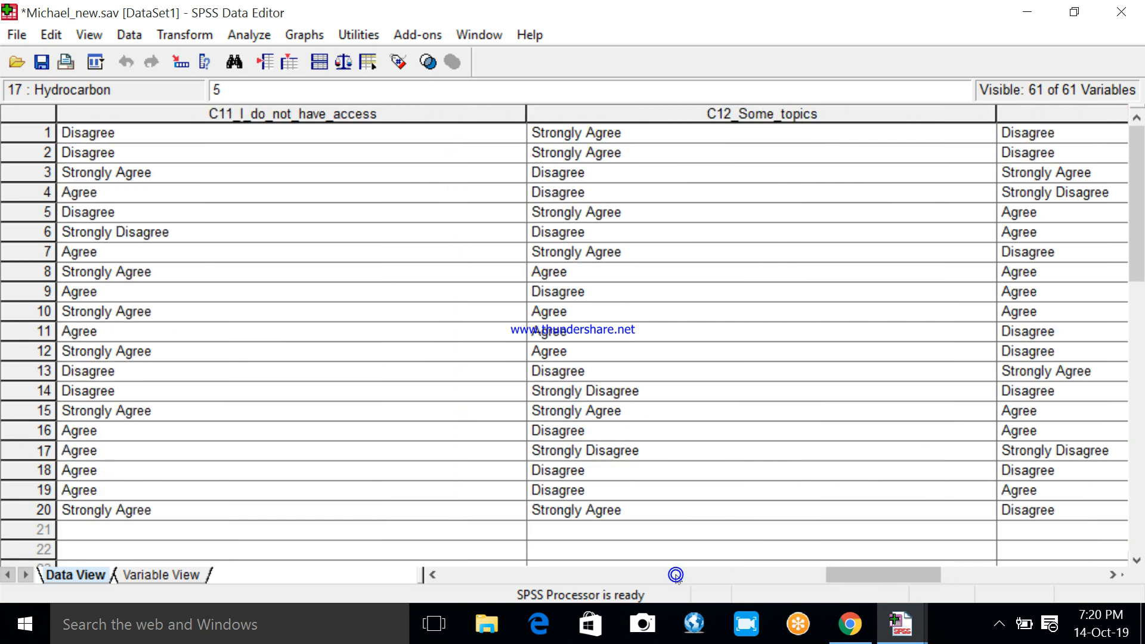
left_click(675, 575)
left_click(656, 575)
left_click(656, 574)
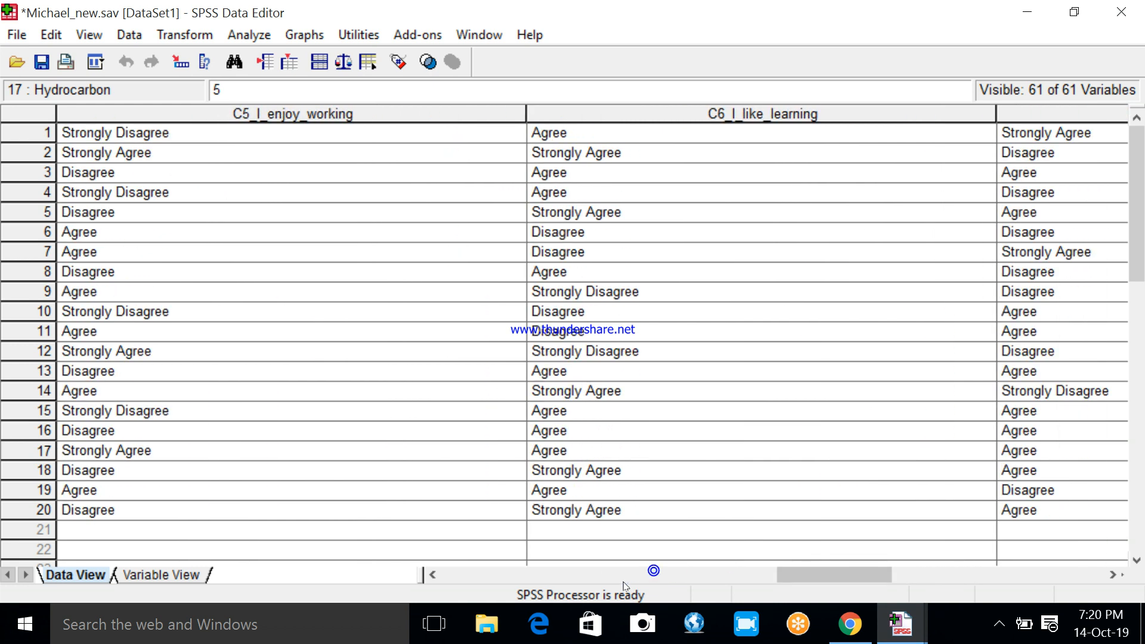
left_click(654, 575)
left_click(608, 574)
left_click(605, 574)
left_click(604, 576)
left_click(602, 575)
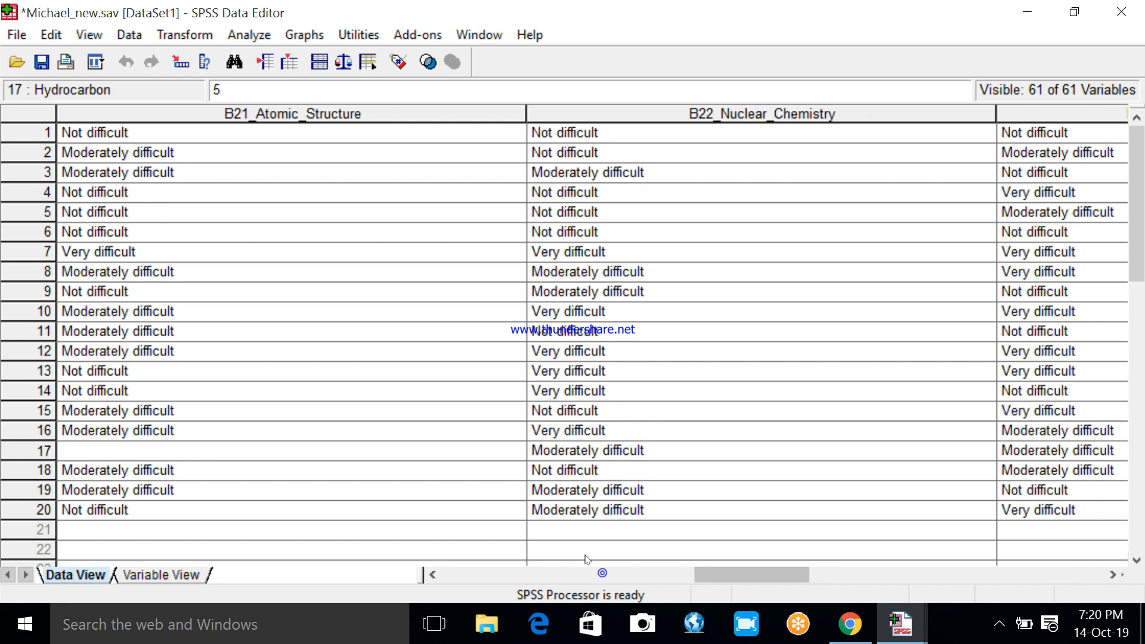
left_click(527, 577)
left_click(528, 576)
left_click(527, 577)
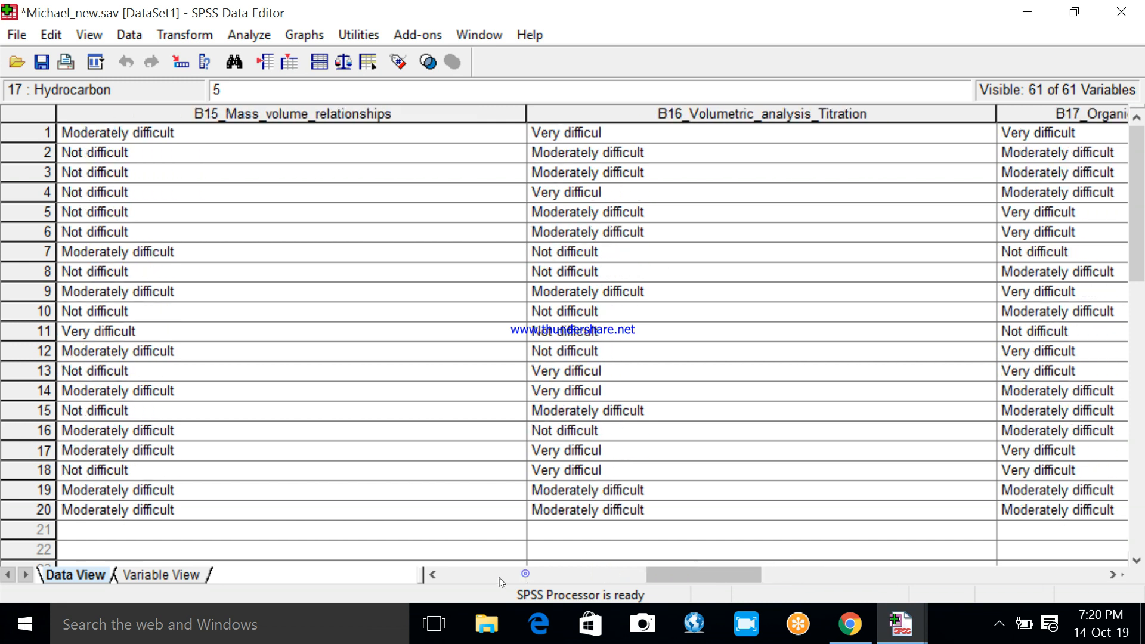
left_click(525, 574)
left_click(483, 574)
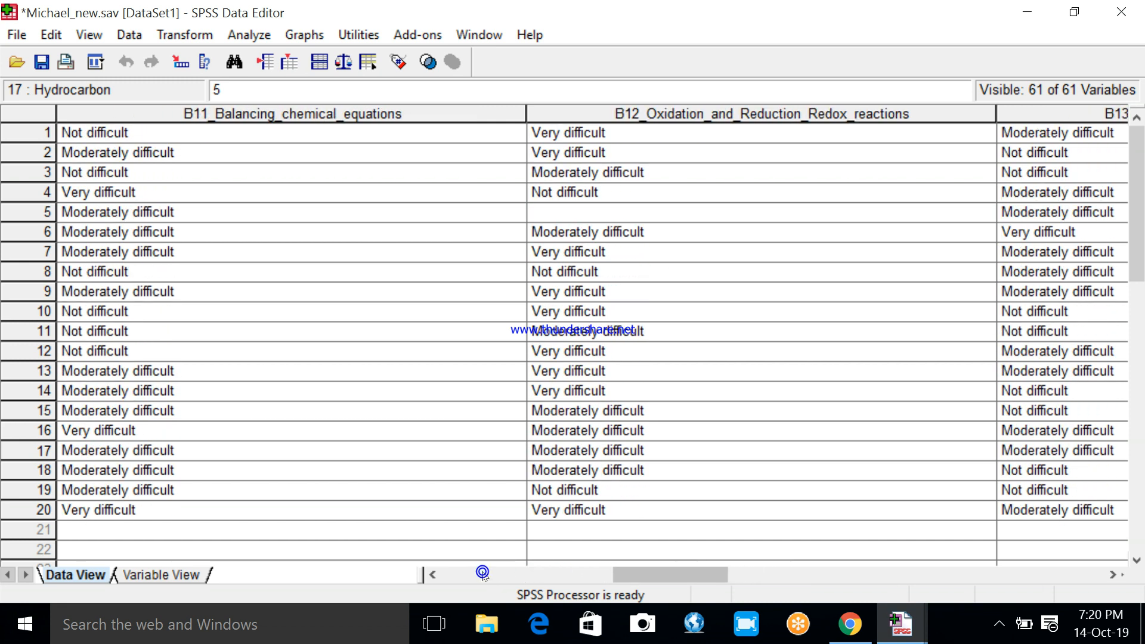
left_click(484, 574)
left_click(484, 574)
left_click(483, 574)
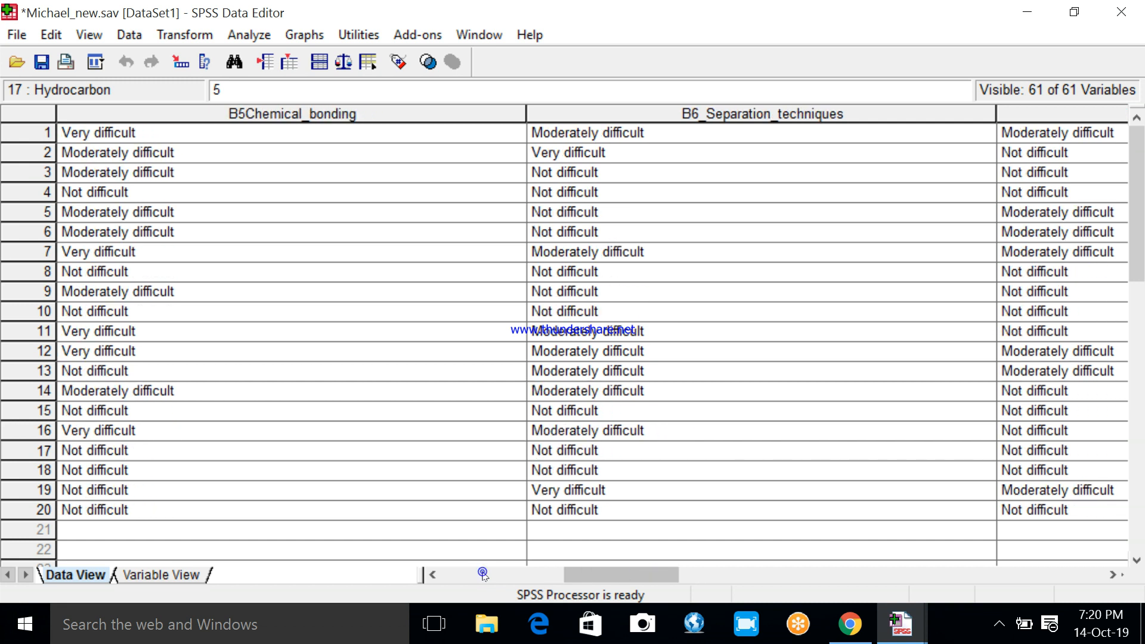
left_click(484, 574)
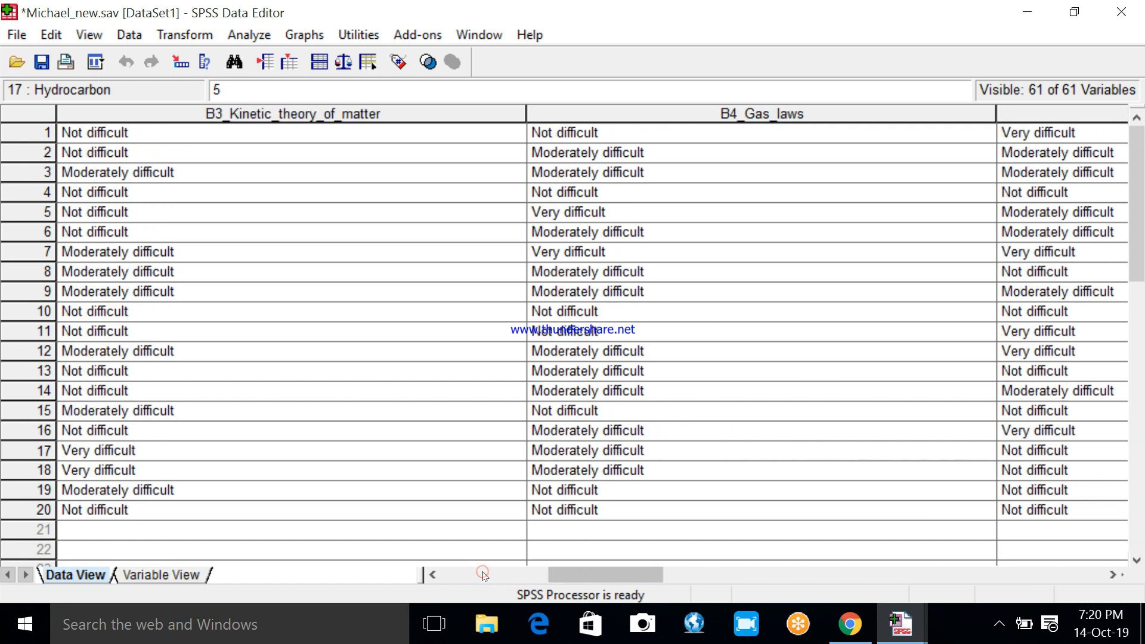
left_click(1113, 575)
left_click(1112, 574)
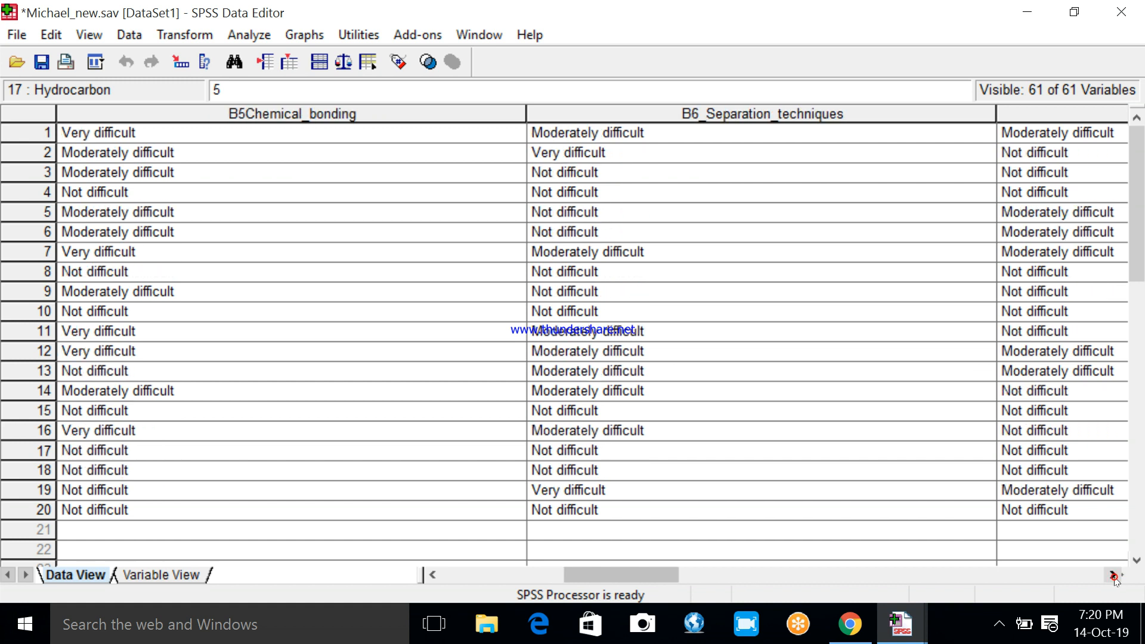
left_click(1113, 574)
left_click(1113, 575)
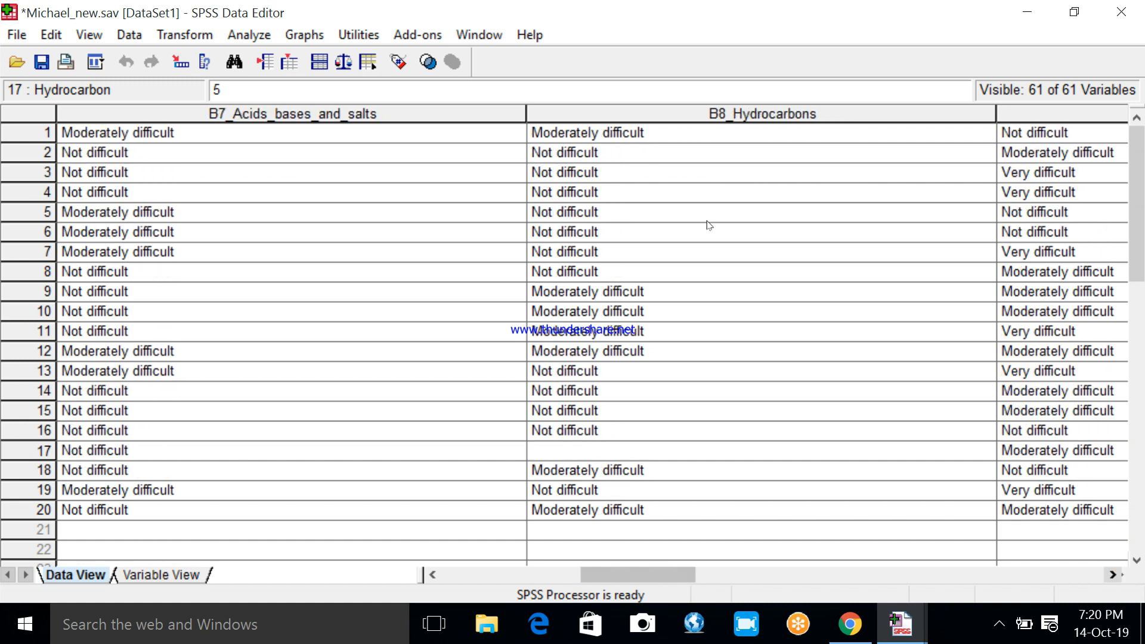
left_click(565, 451)
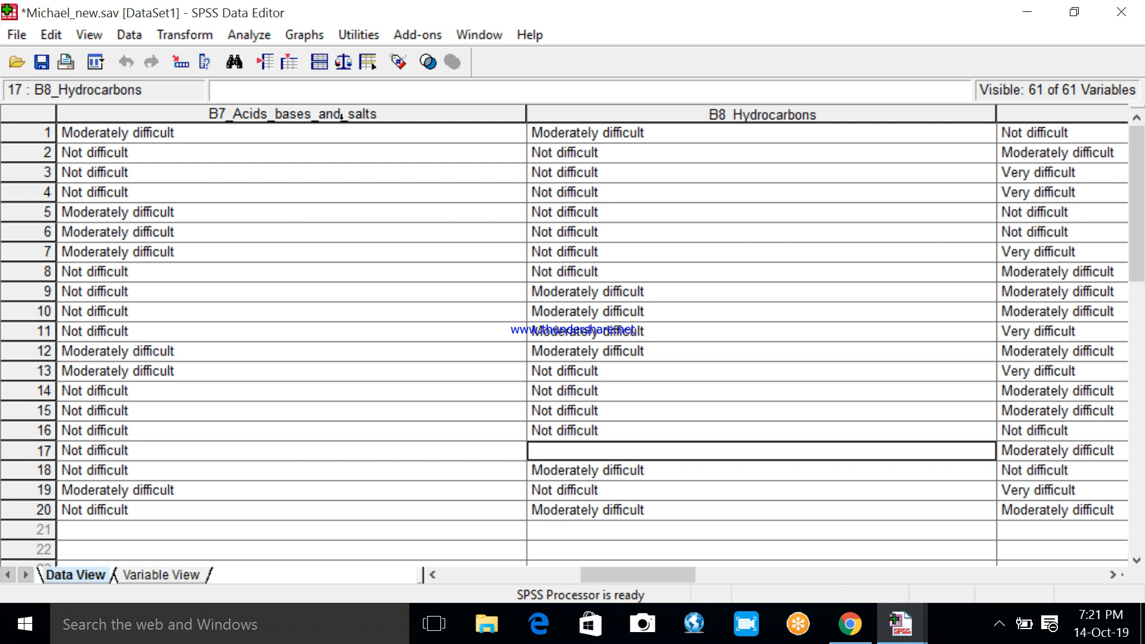
Start a Frequencies analysis and add the eight variables from B1_Electronic_configuration to B8_Hydrocarbons to it
left_click(261, 33)
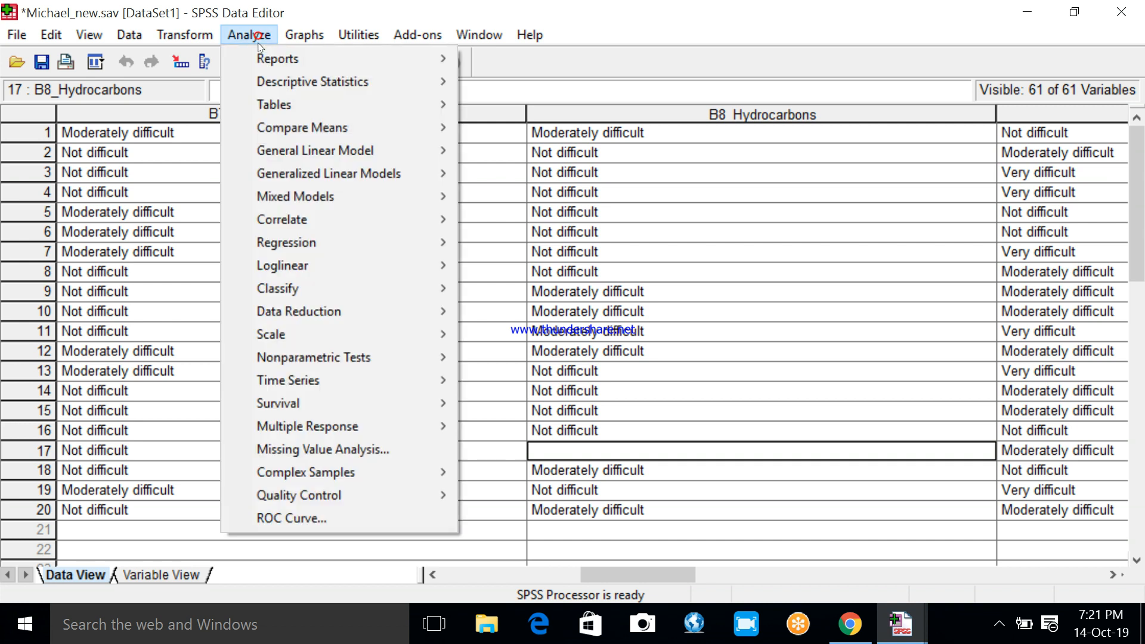
mouse_move(310, 82)
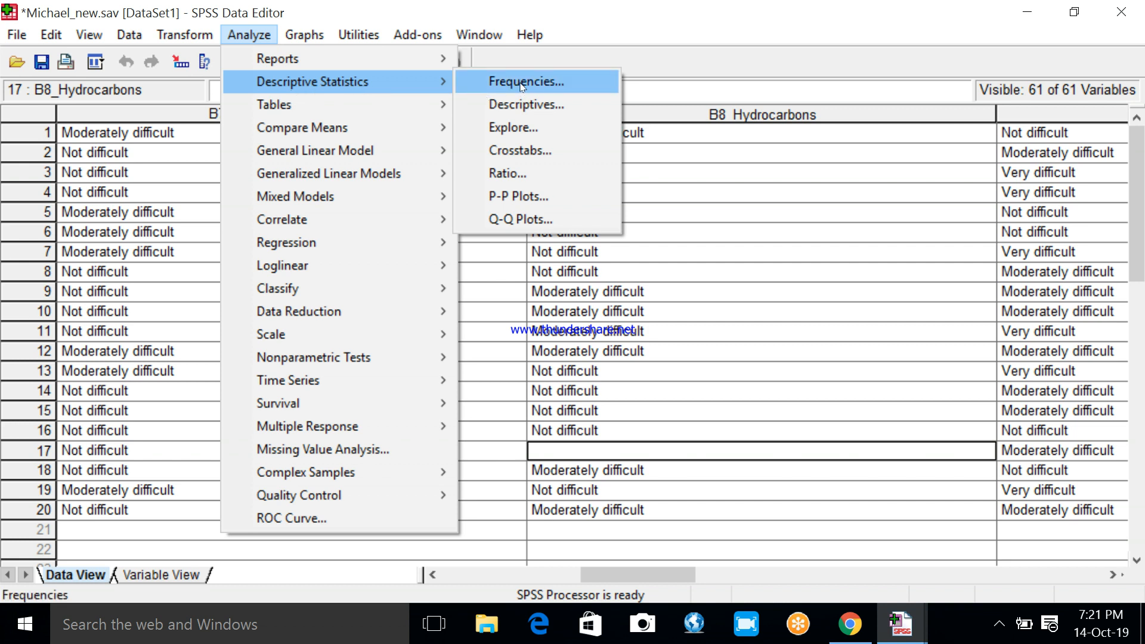
left_click(545, 85)
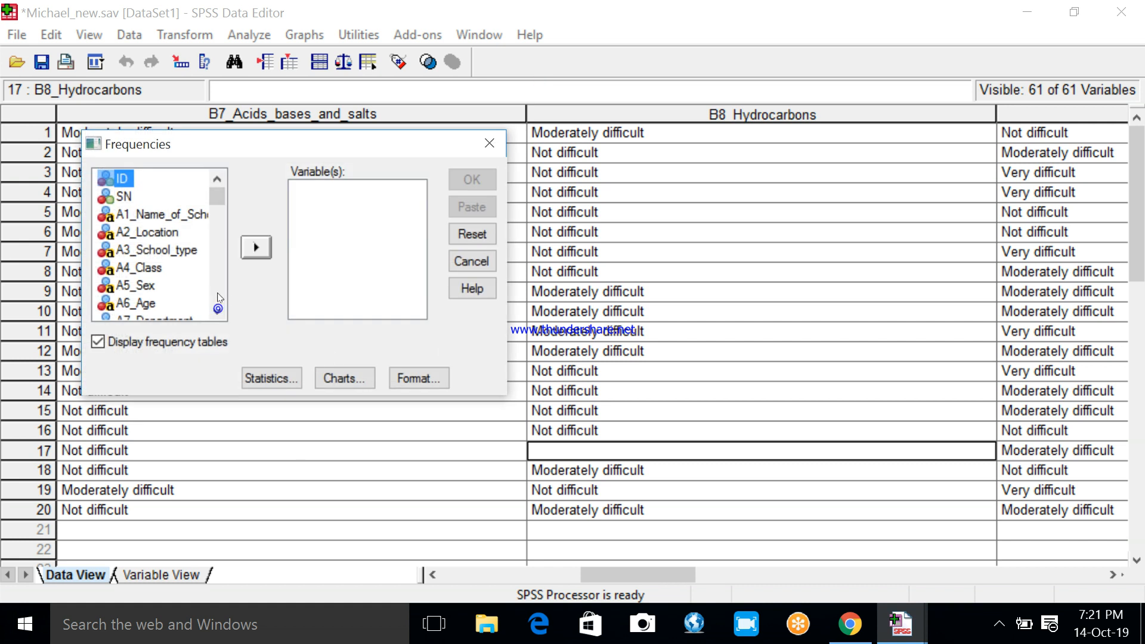
left_click(218, 311)
left_click(217, 179)
left_click(217, 179)
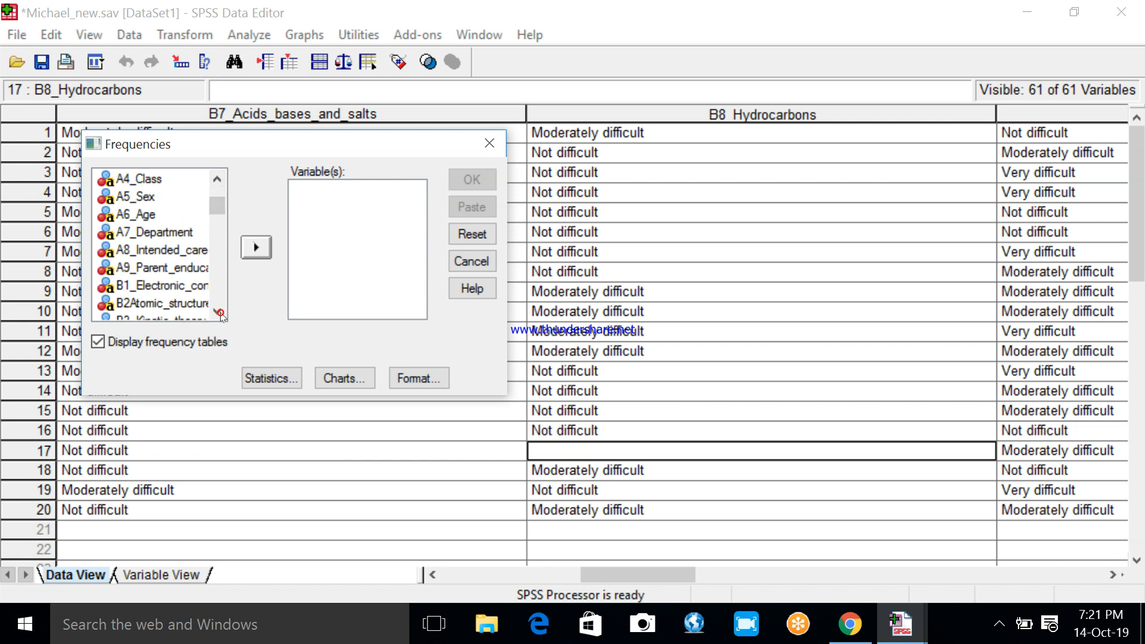
left_click_drag(211, 198, 212, 217)
left_click(217, 192)
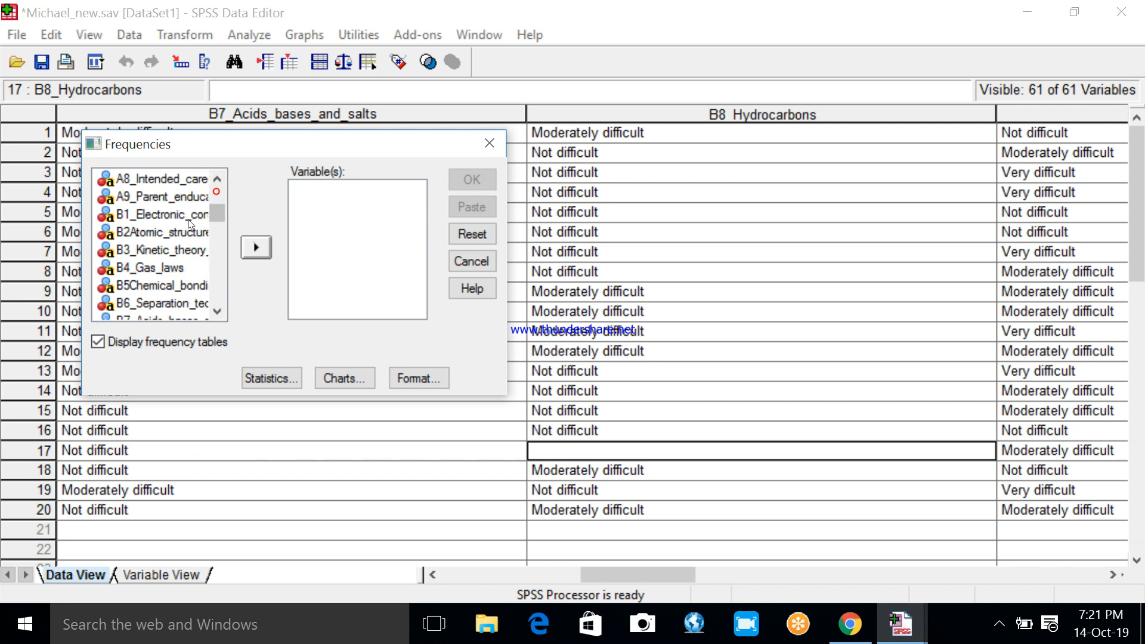
left_click(169, 216)
left_click(166, 215)
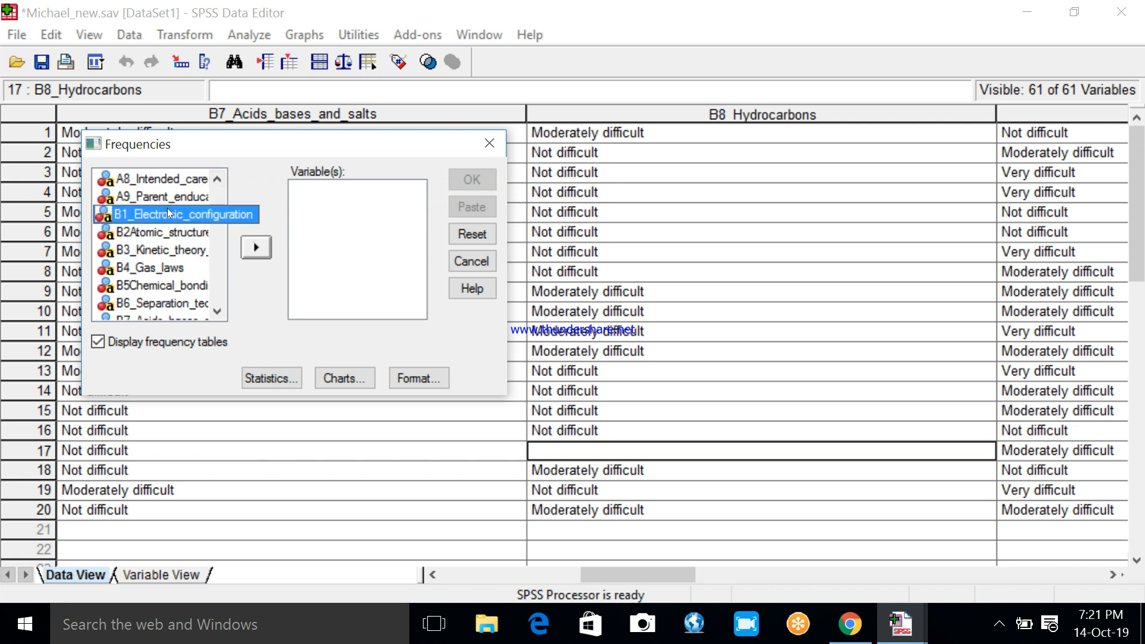
left_click(163, 231, "shift")
left_click(163, 249, "shift")
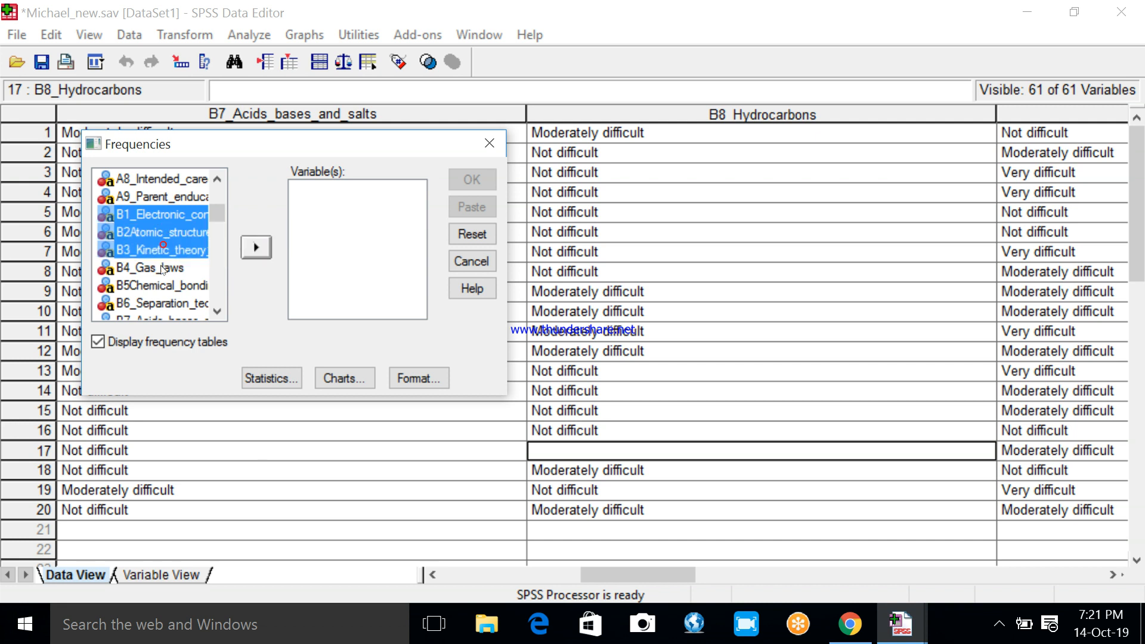
left_click(163, 269, "shift")
left_click(163, 286, "shift")
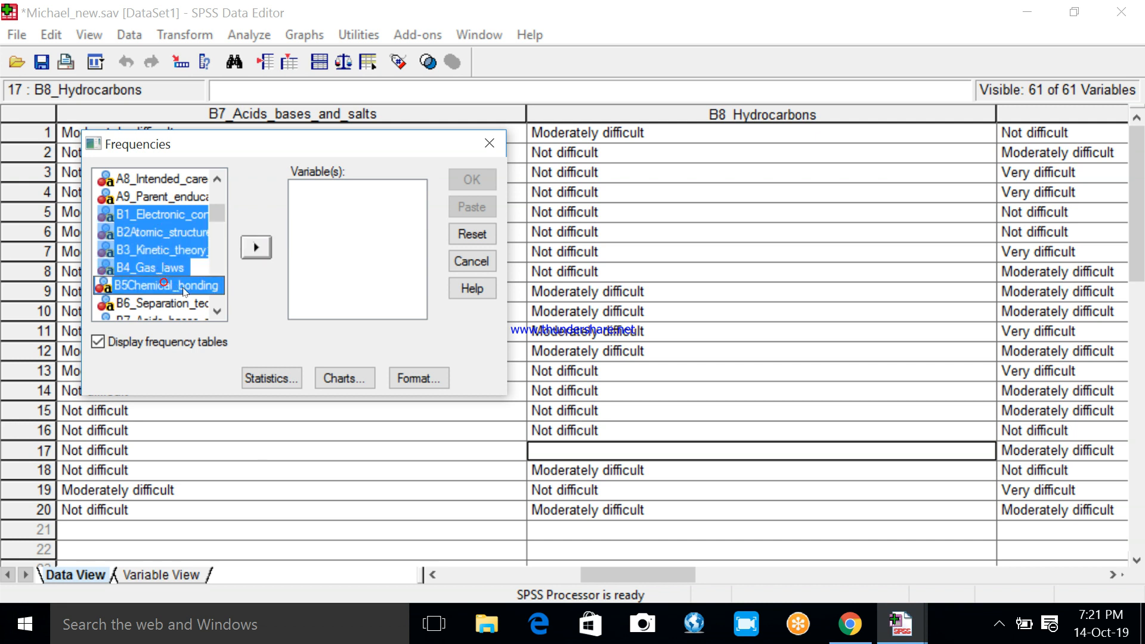
left_click(158, 306, "shift")
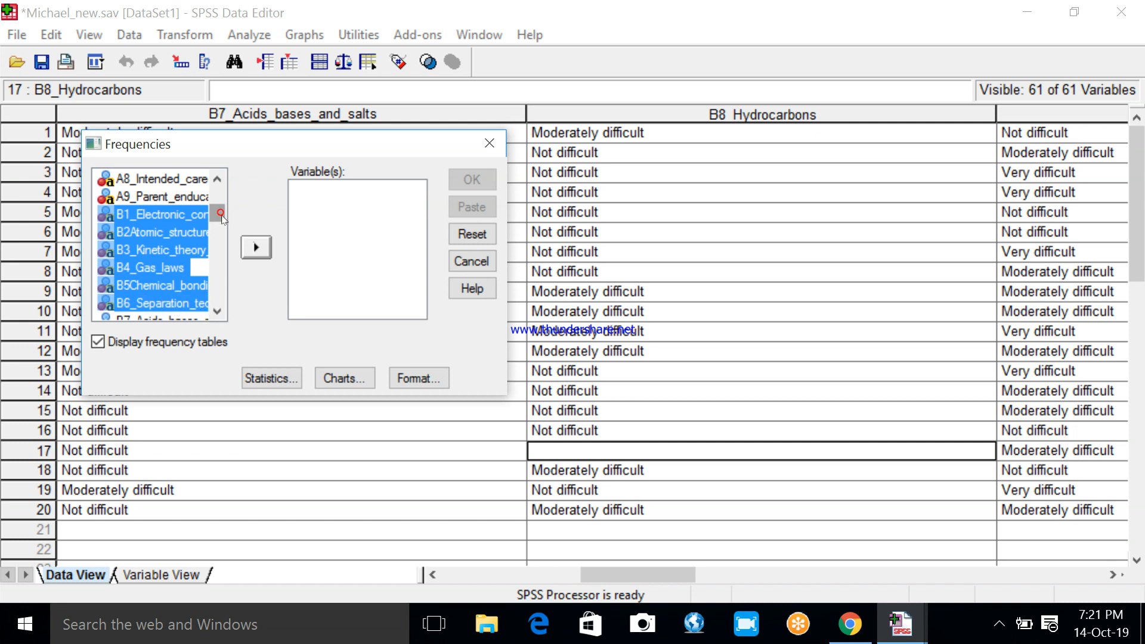
left_click_drag(221, 216, 222, 219)
left_click(173, 286, "shift")
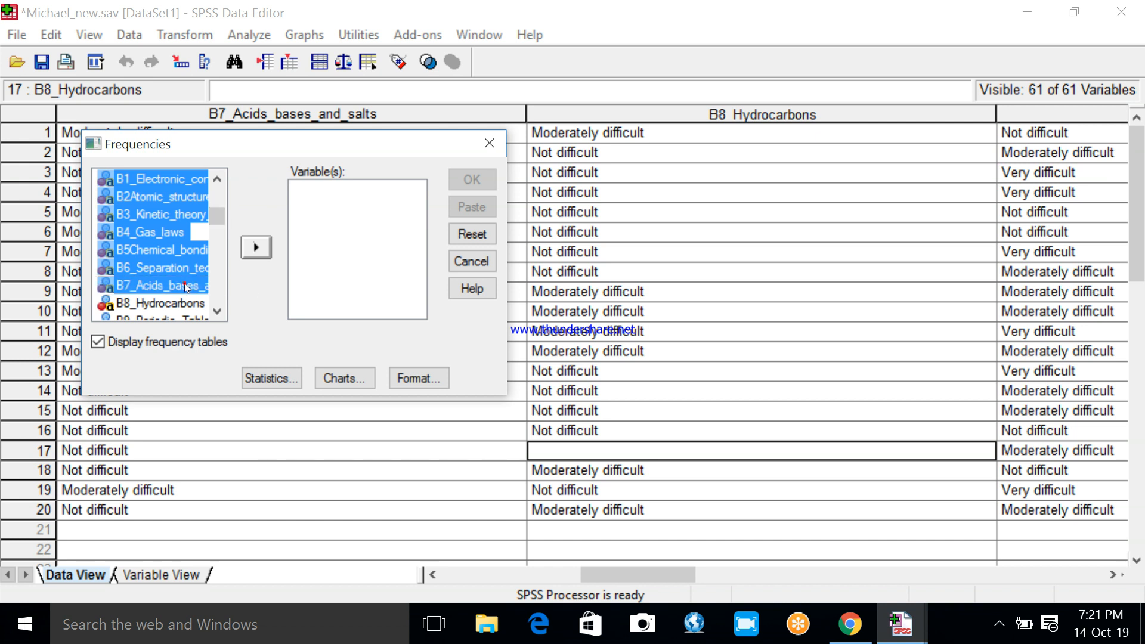
left_click(172, 302, "shift")
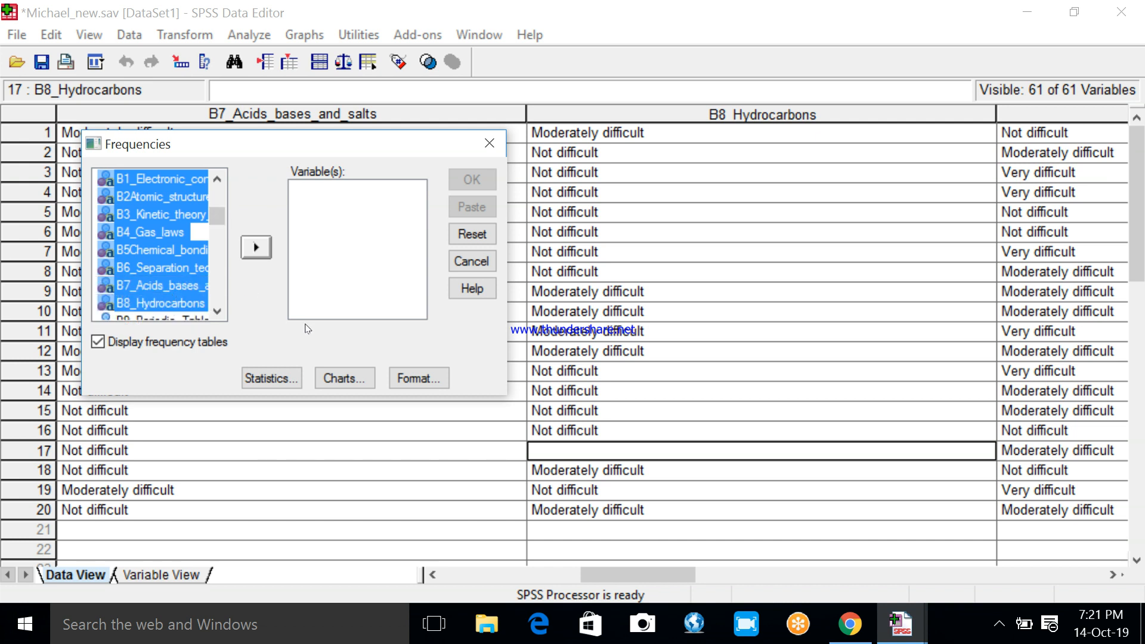
left_click(256, 248)
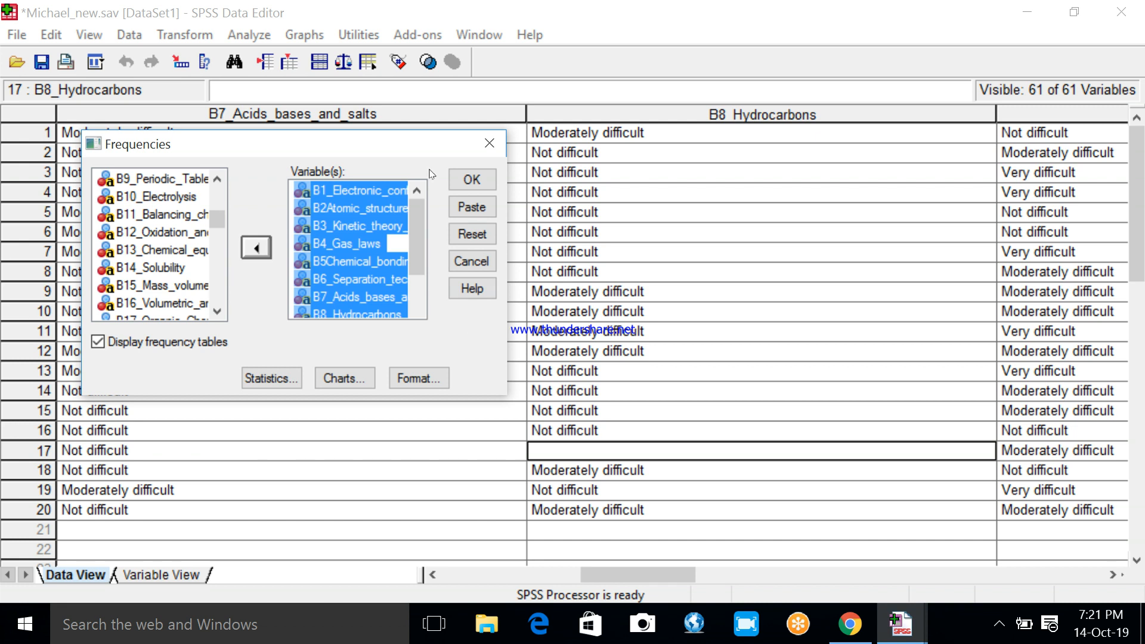
Set the chart type to bar charts showing frequencies and run the Frequencies analysis
left_click(343, 377)
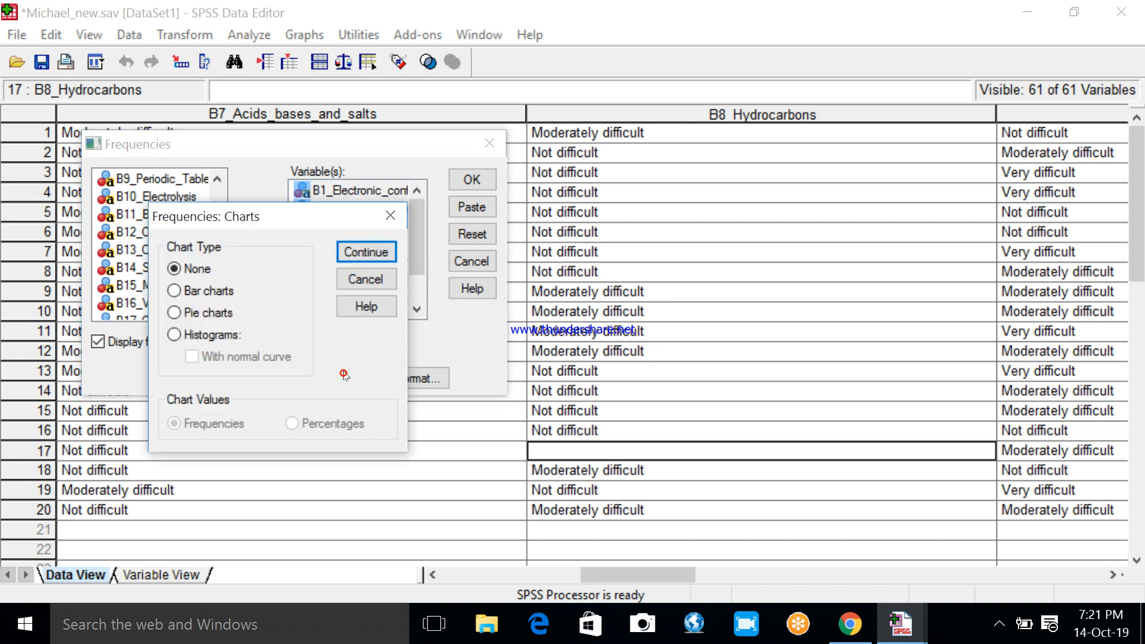
left_click(214, 293)
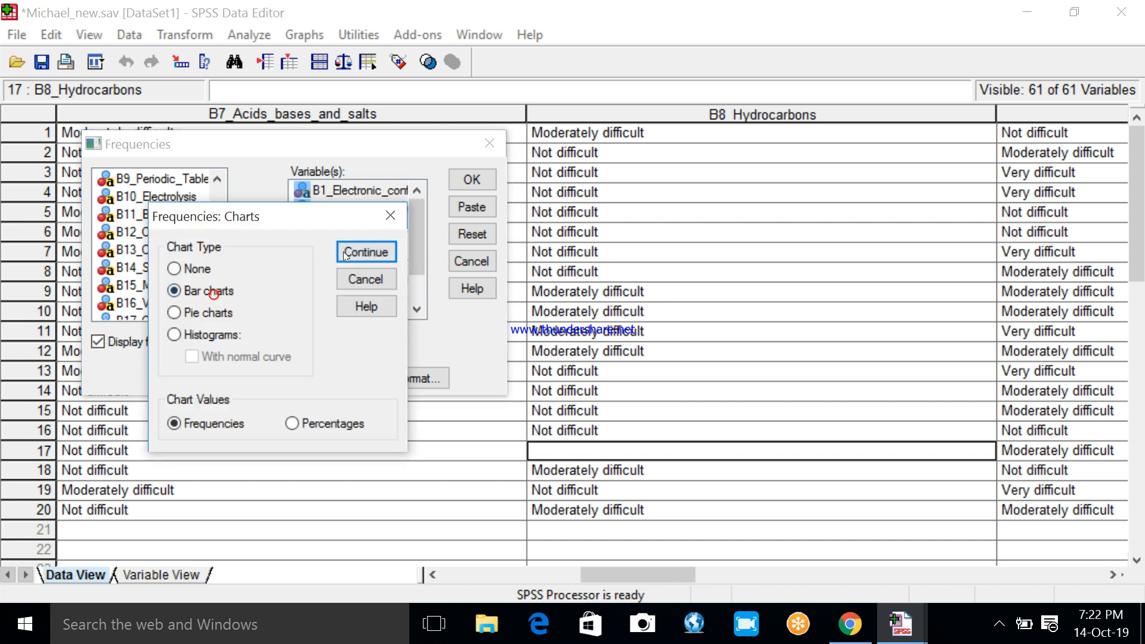
left_click(366, 252)
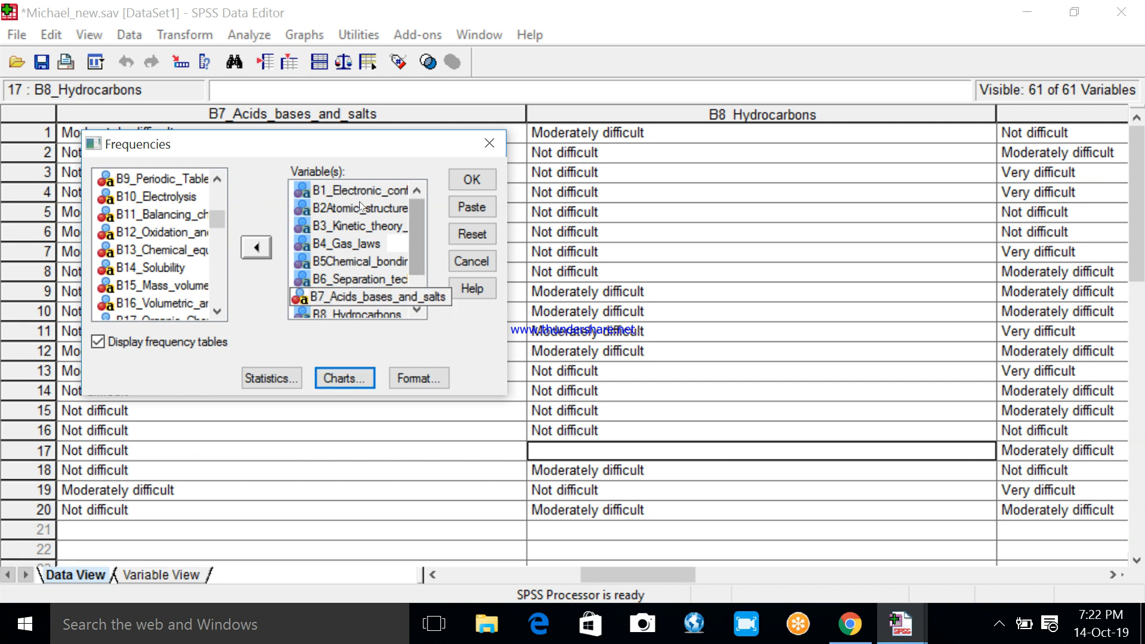
left_click(473, 181)
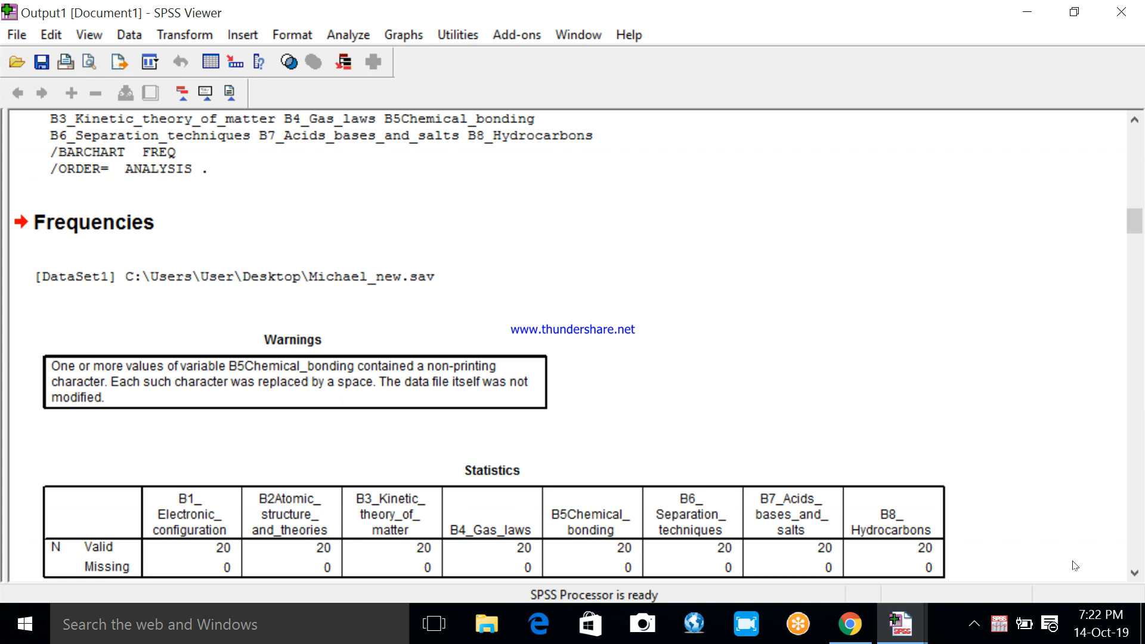
Examine the Statistics table and the frequency tables of B1_Electronic_configuration and B2Atomic_structure_and_theories in the output
left_click(1134, 573)
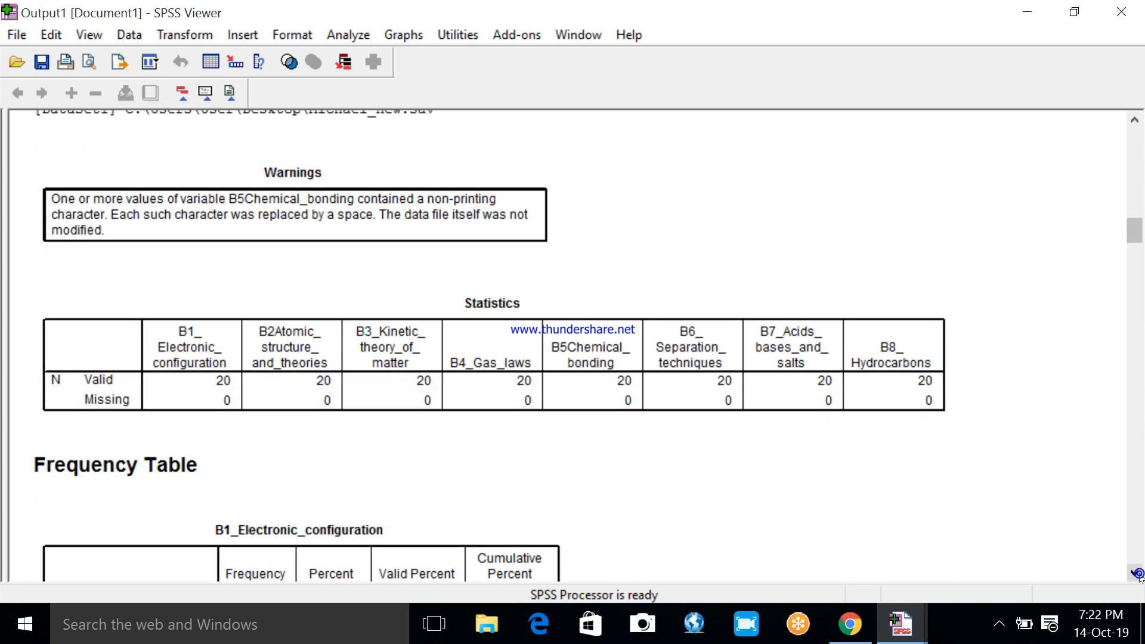
left_click(1134, 574)
left_click(1135, 573)
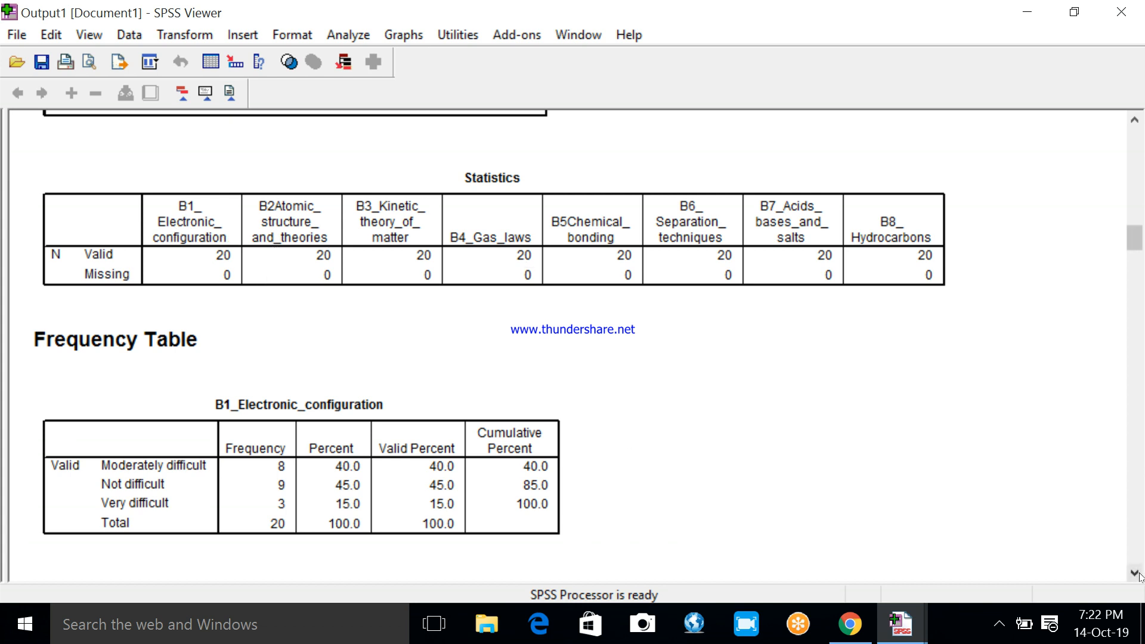
scroll(1136, 574, "down", 5)
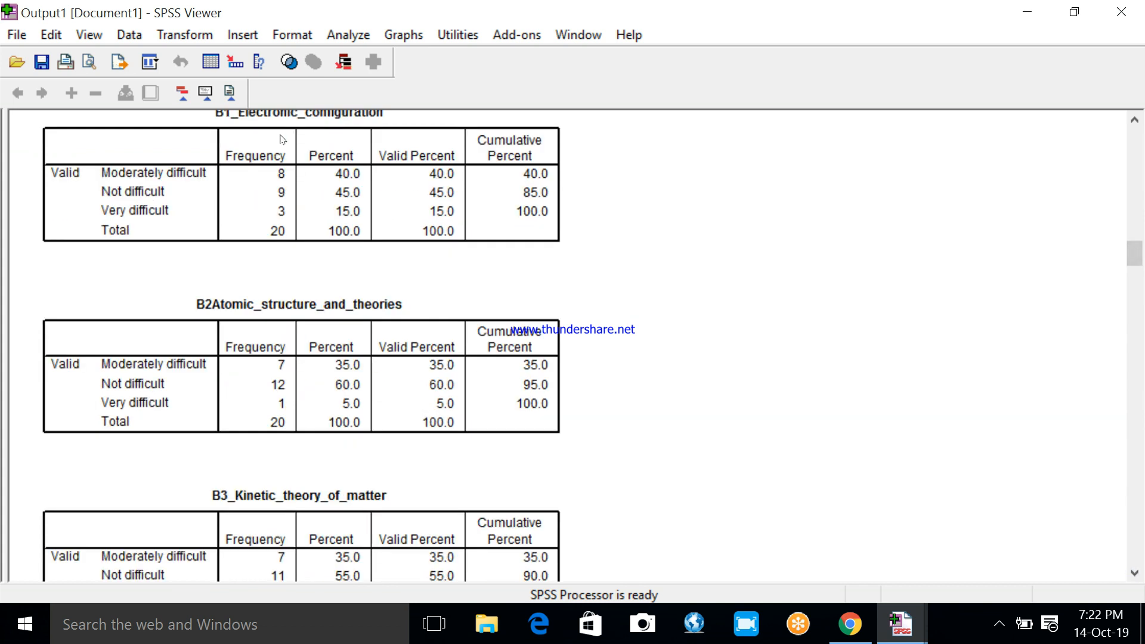
scroll(255, 280, "up", 2)
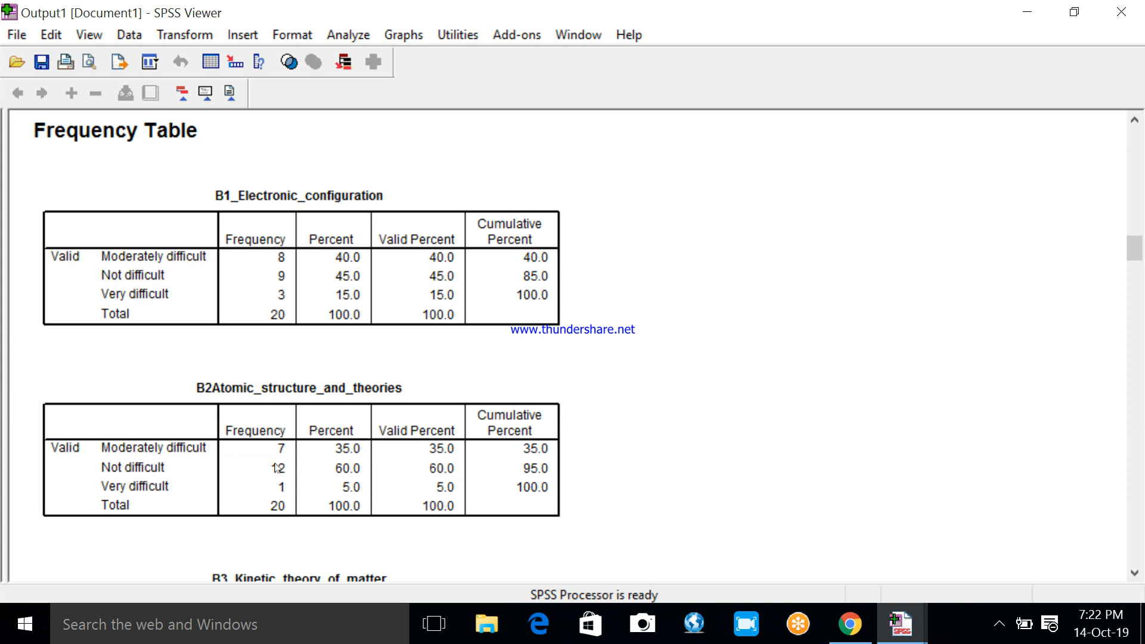
Examine the frequency tables from B3_Kinetic_theory_of_matter to B8_Hydrocarbons
left_click(1136, 576)
scroll(1137, 576, "down", 5)
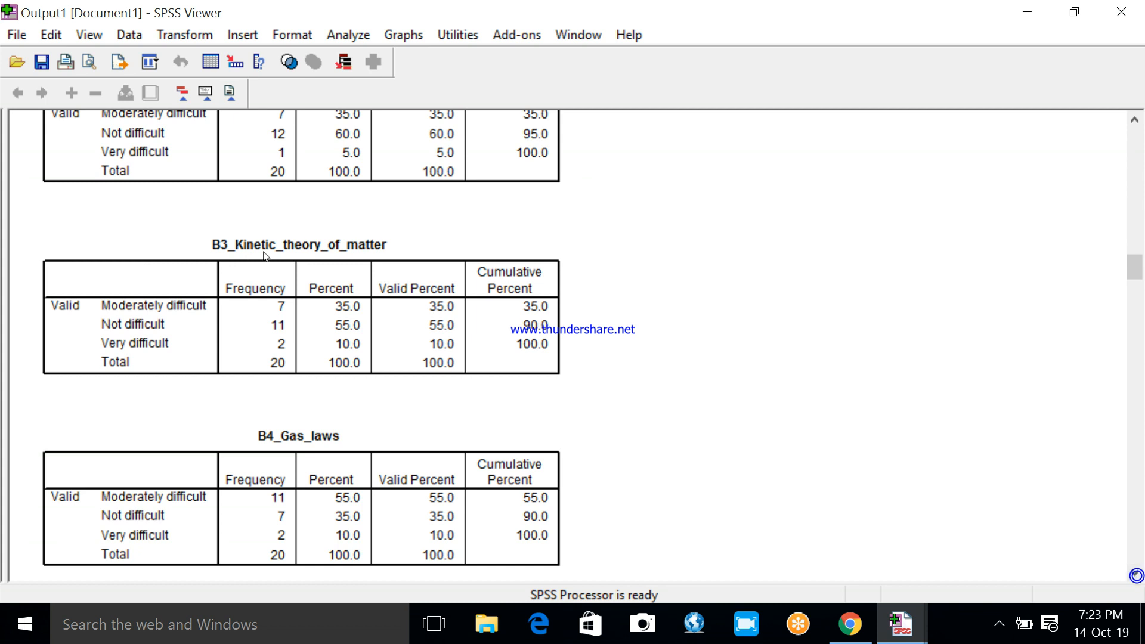
left_click(1136, 572)
left_click(1136, 572)
left_click(1136, 572)
left_click(1136, 573)
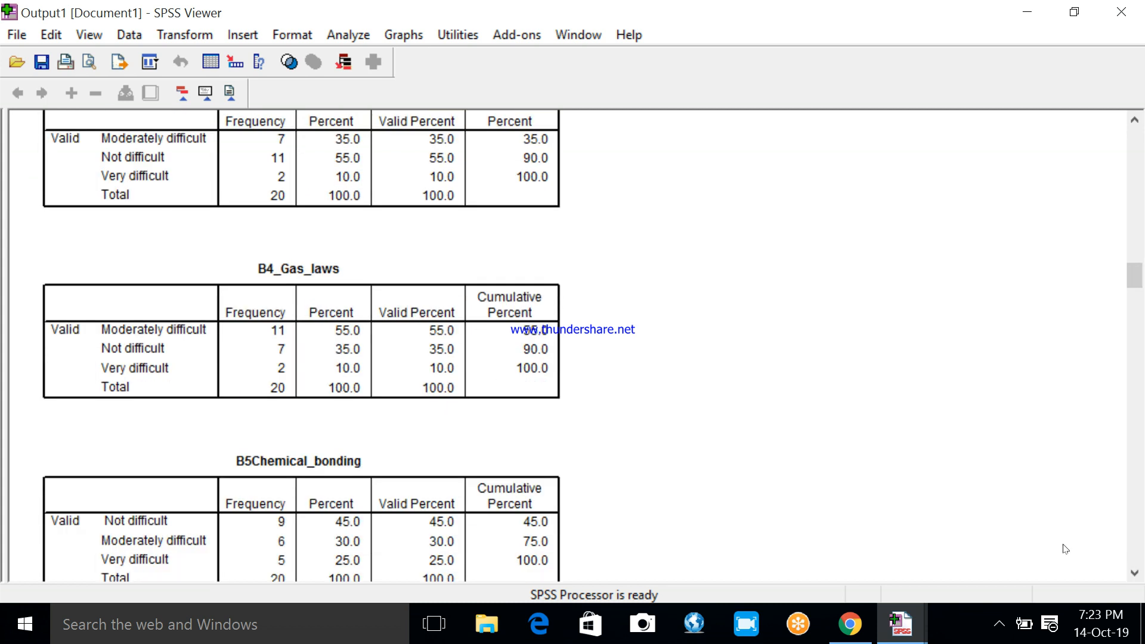
left_click(1135, 573)
left_click(1135, 572)
left_click(1135, 572)
left_click(1135, 572)
left_click(1135, 573)
left_click(1135, 573)
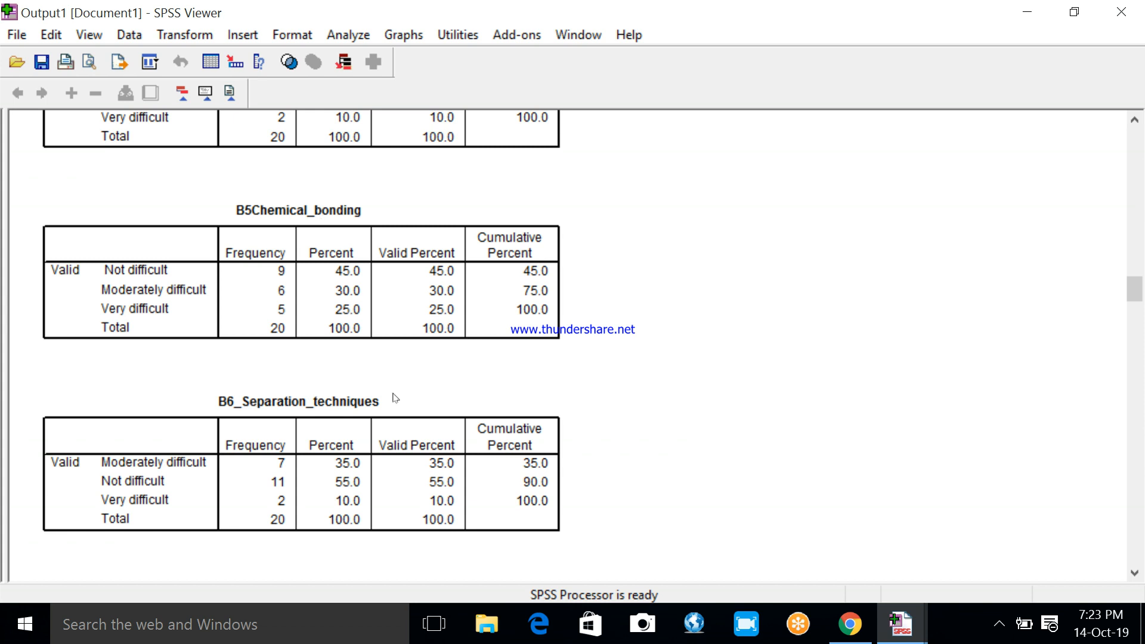
left_click(1133, 574)
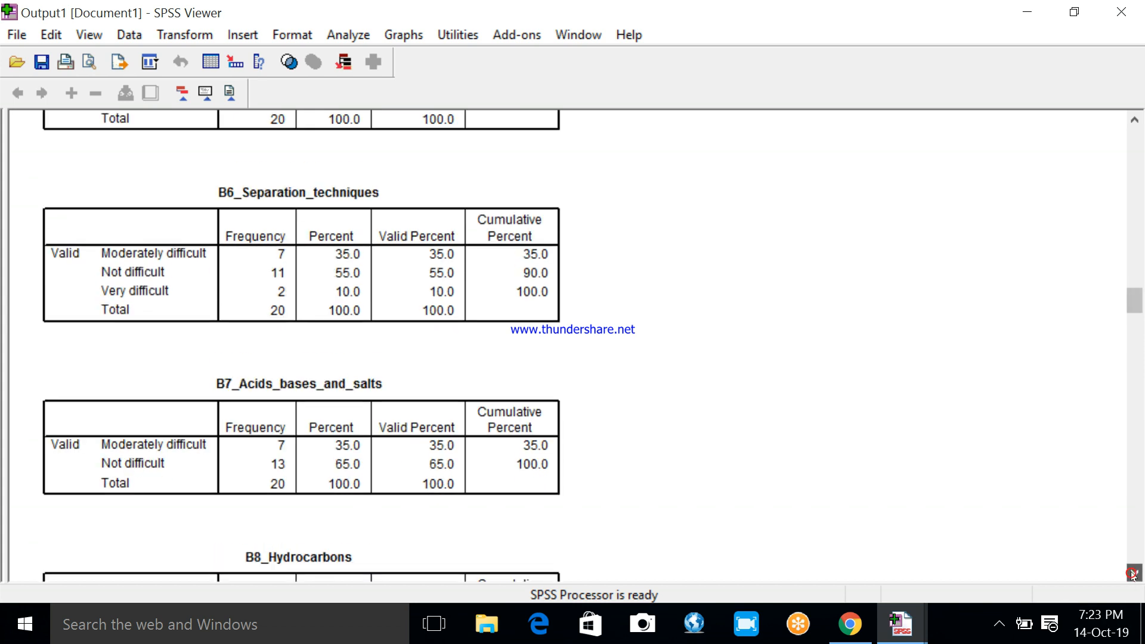
left_click(1133, 573)
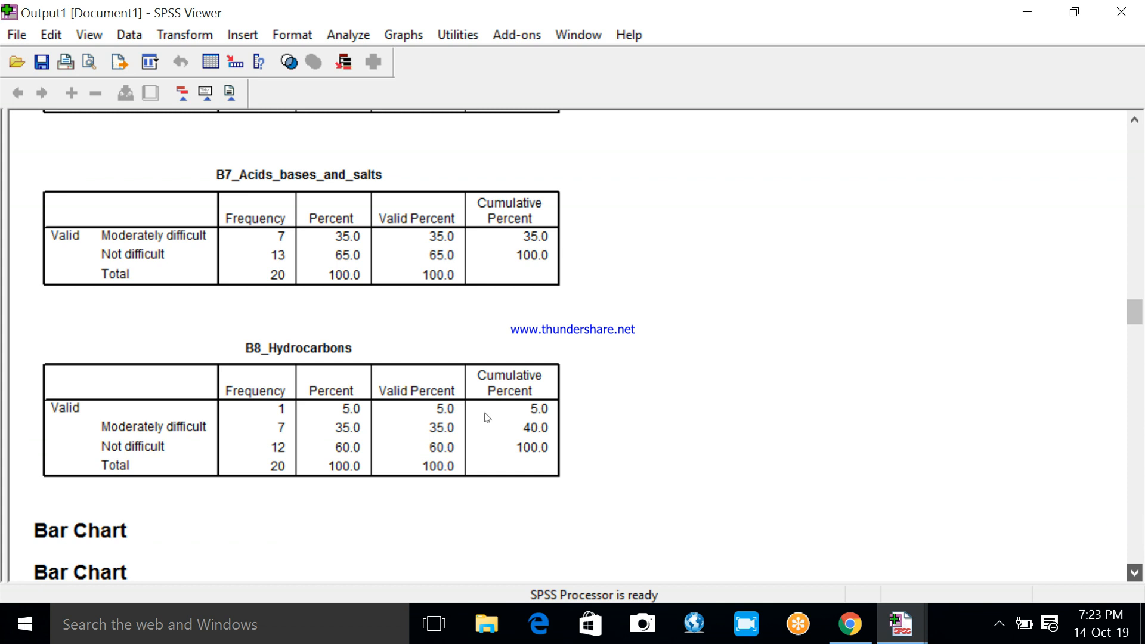
View the bar chart of B1_Electronic_configuration and return to the autorecode section of the output
scroll(477, 411, "down", 2)
left_click(1137, 555)
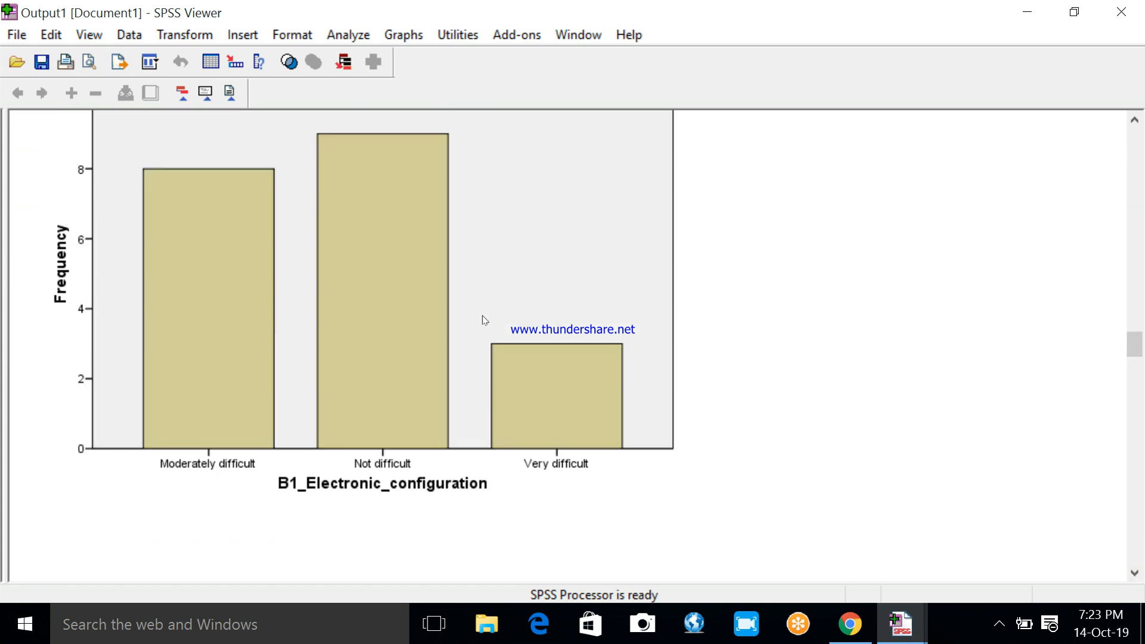
left_click(1135, 149)
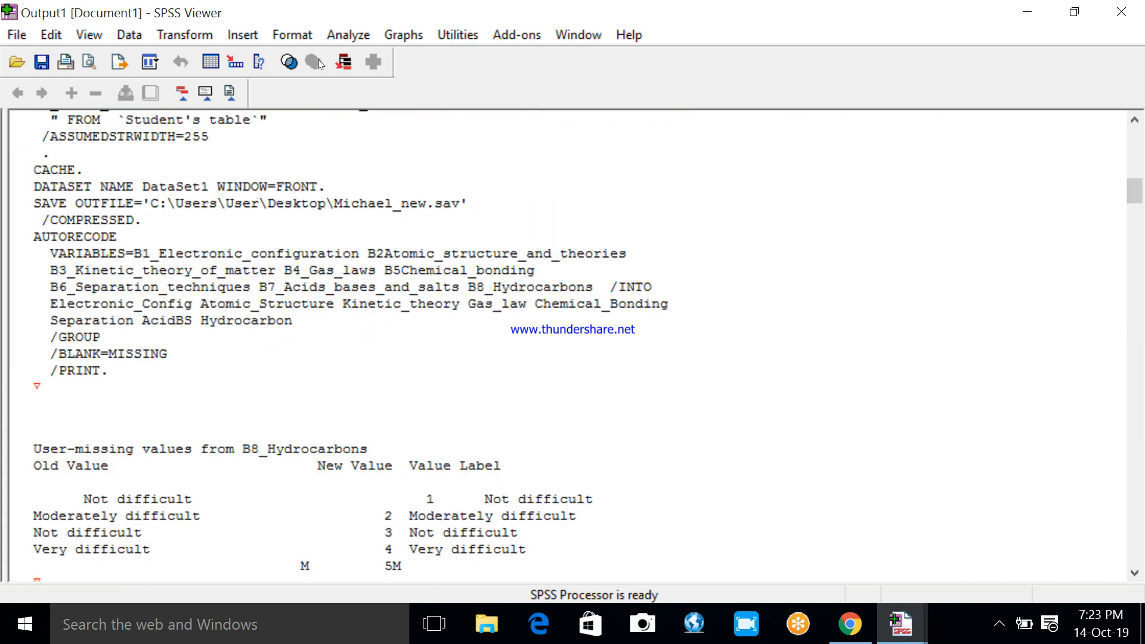
Reopen the Frequencies analysis and reset it to clear the previous variables and settings
left_click(347, 36)
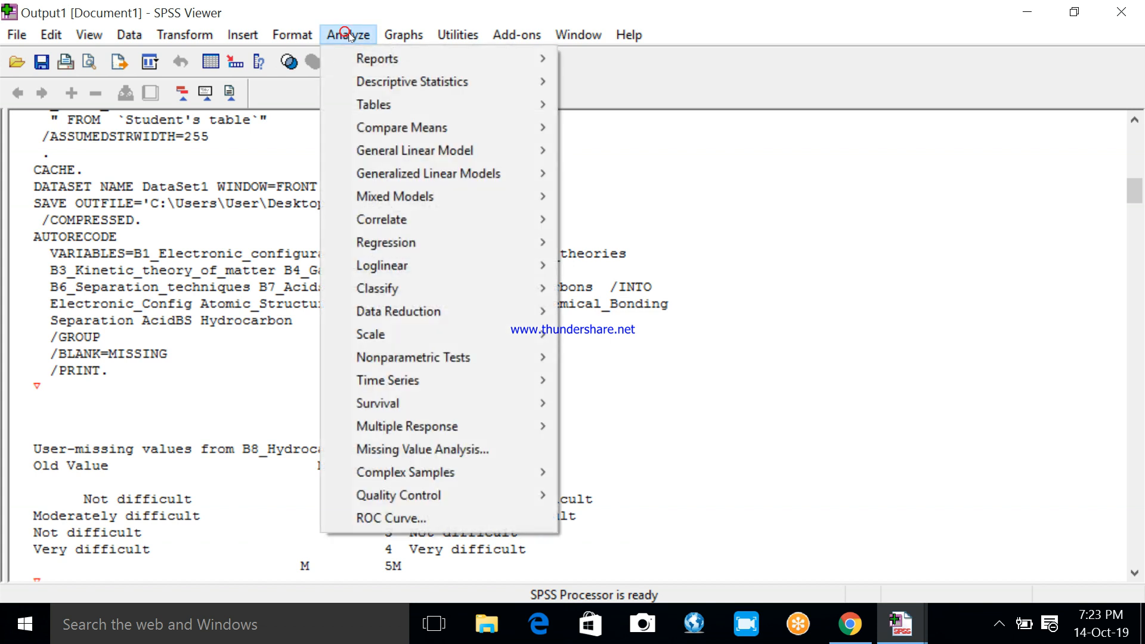
mouse_move(362, 84)
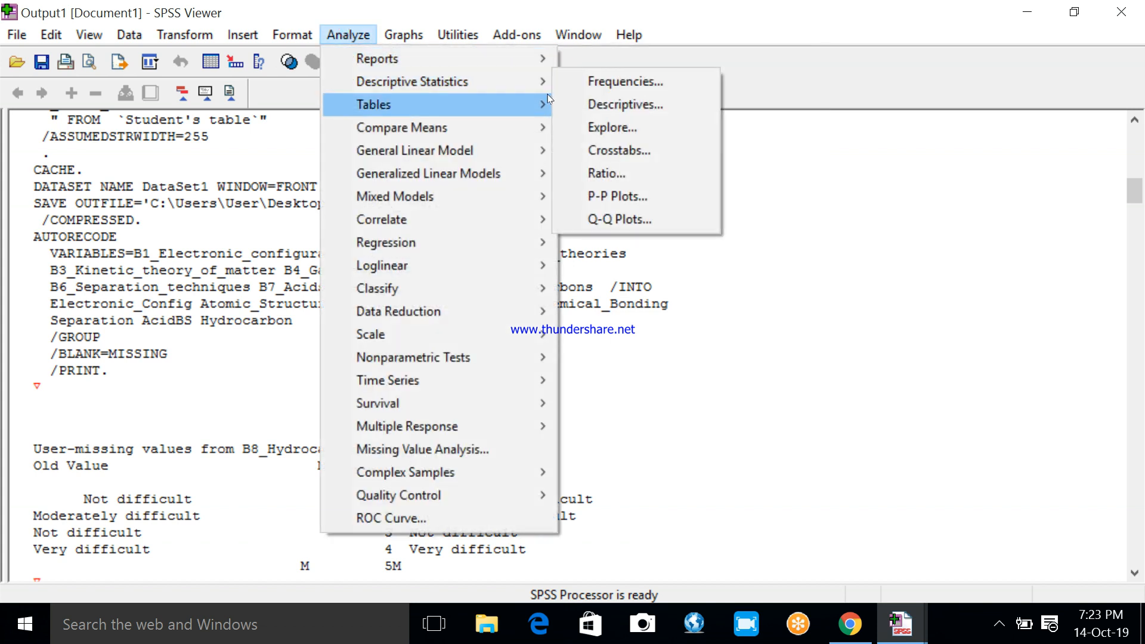
left_click(626, 82)
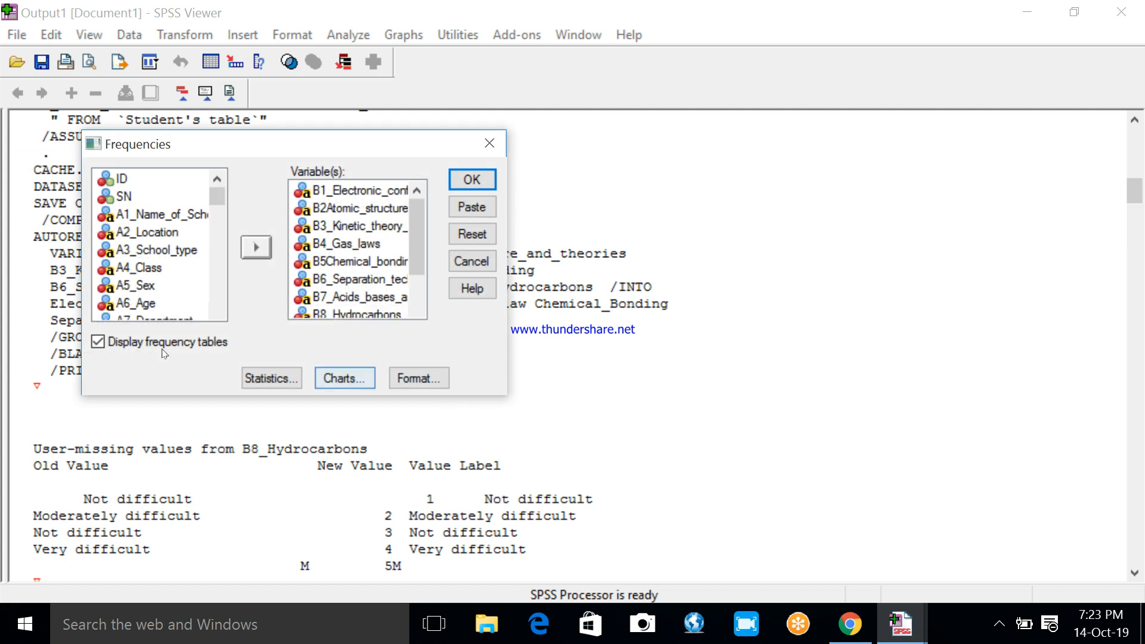
left_click(472, 234)
Run Frequencies on the eight recoded variables from Electronic_Config to Hydrocarbon, keeping frequency tables displayed
scroll(219, 288, "down", 12)
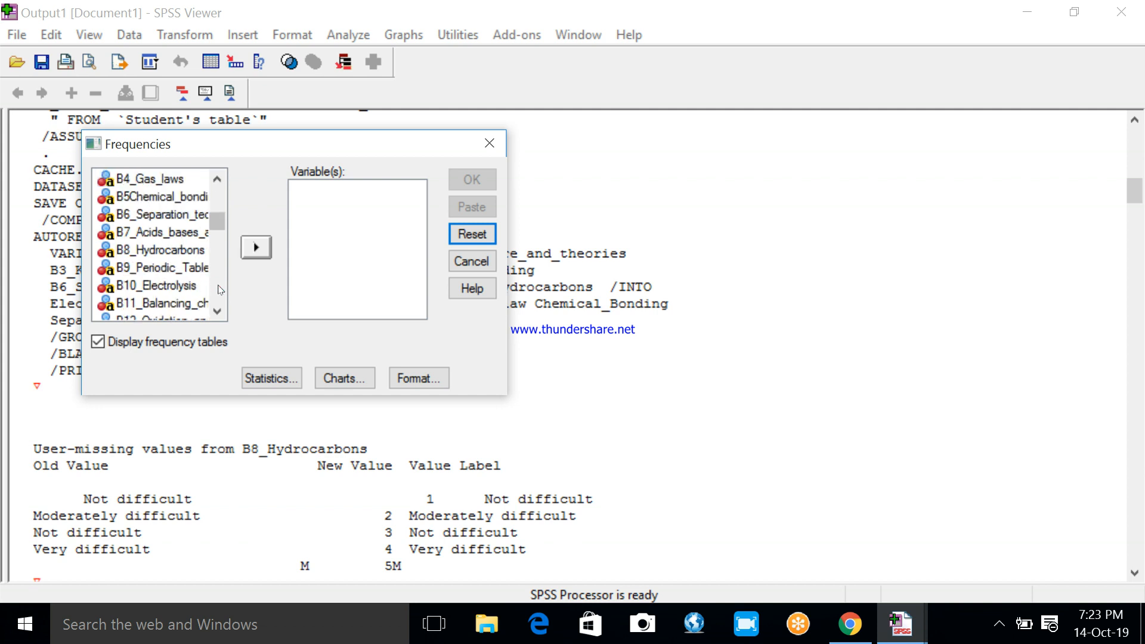
left_click(218, 288)
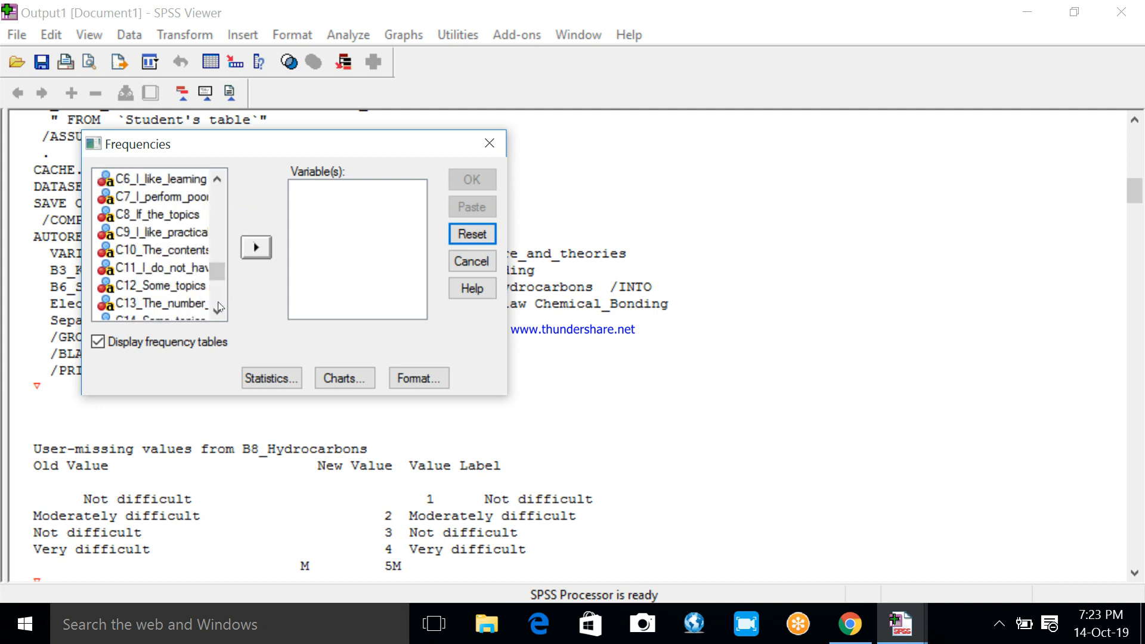
left_click(217, 301)
left_click(218, 301)
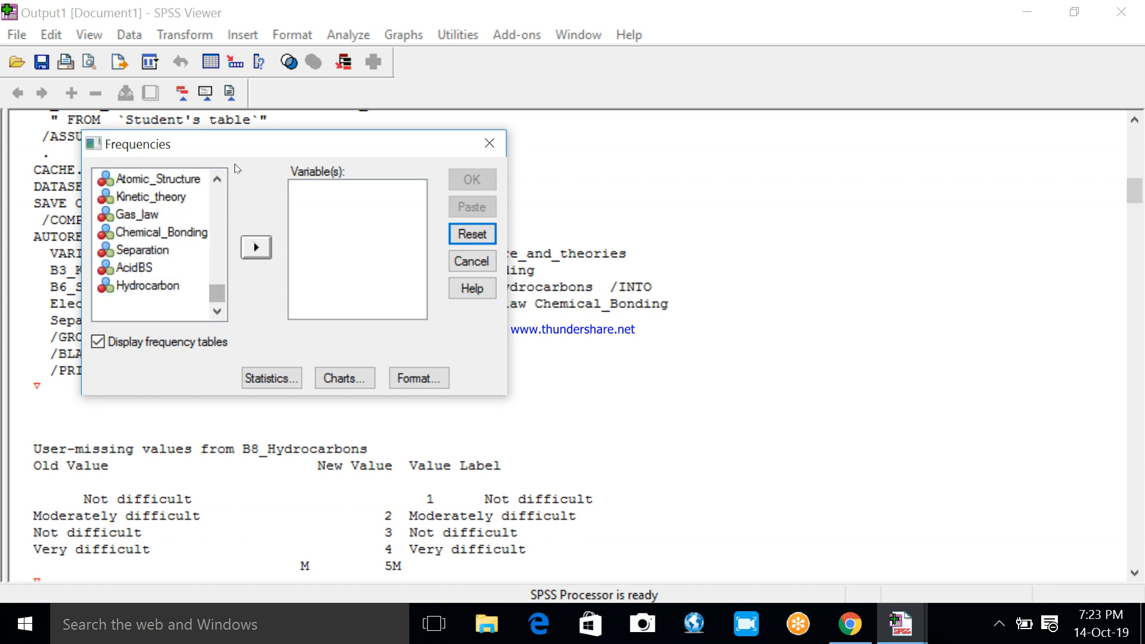
left_click(218, 181)
left_click(217, 181)
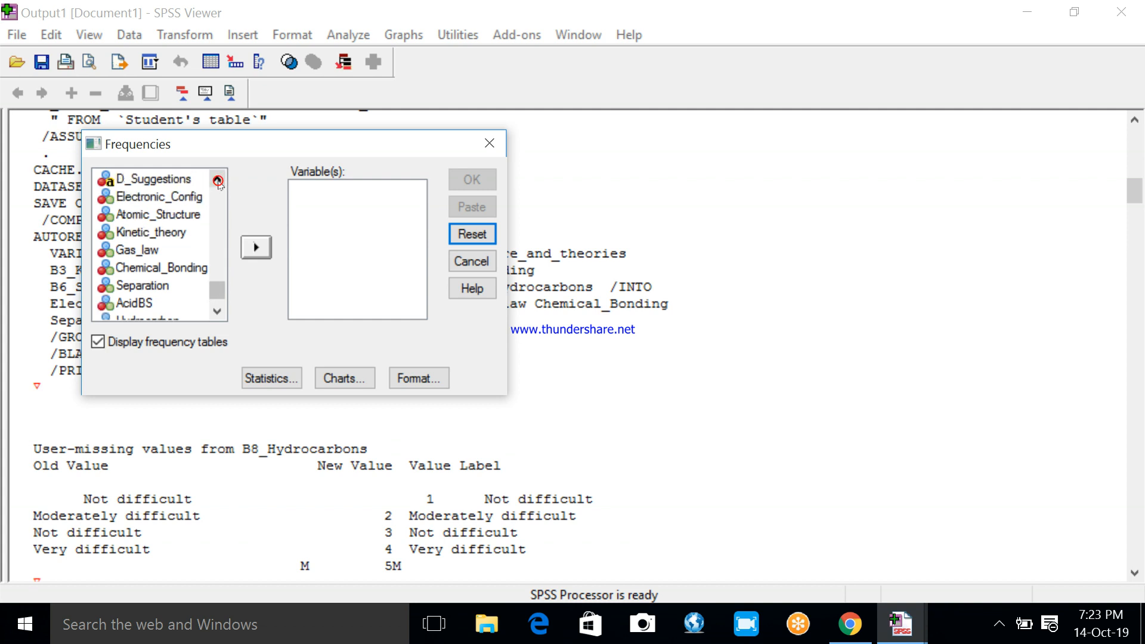
left_click(149, 200)
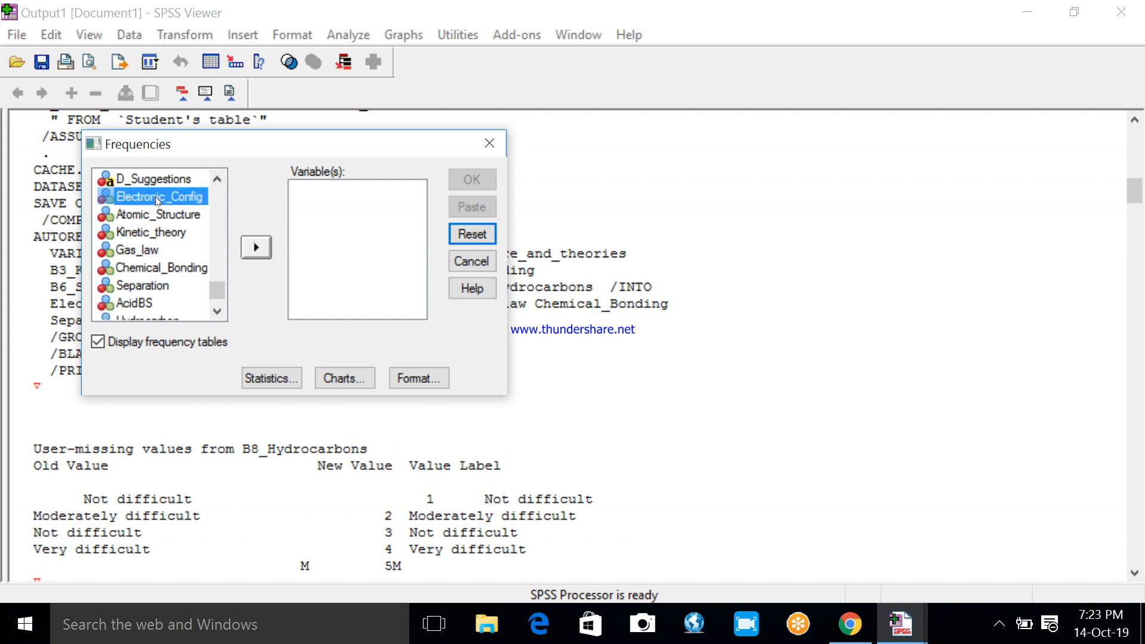
key("shift+Down")
key("shift+Down")
key("shift+Down")
key("shift+Down")
key("shift+Down")
key("shift+Down")
key("shift+Down")
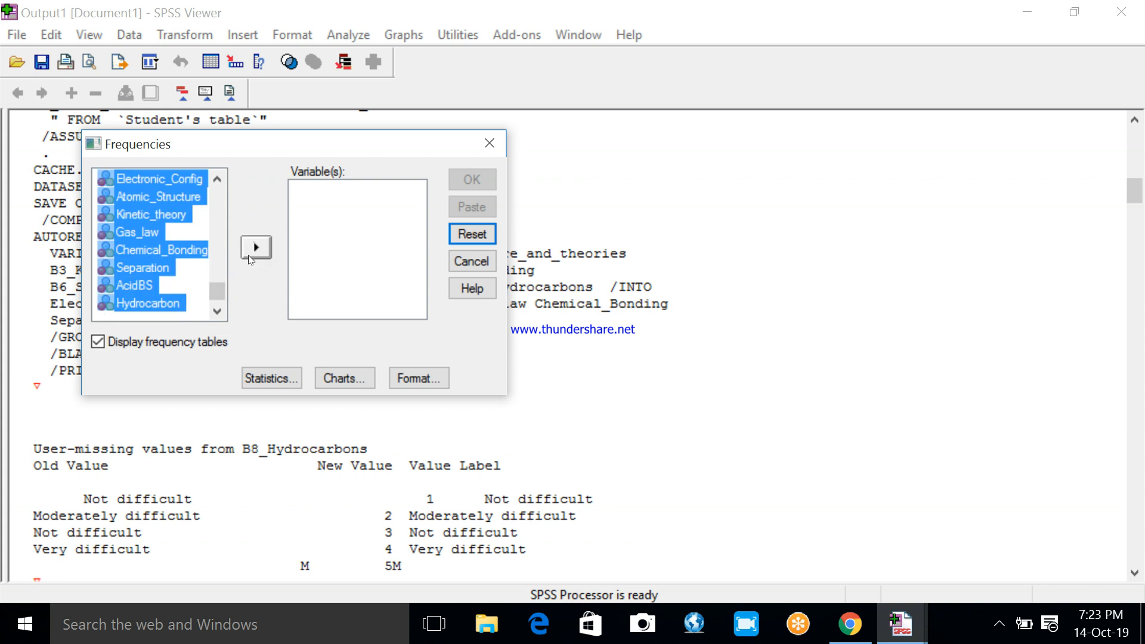
left_click(253, 248)
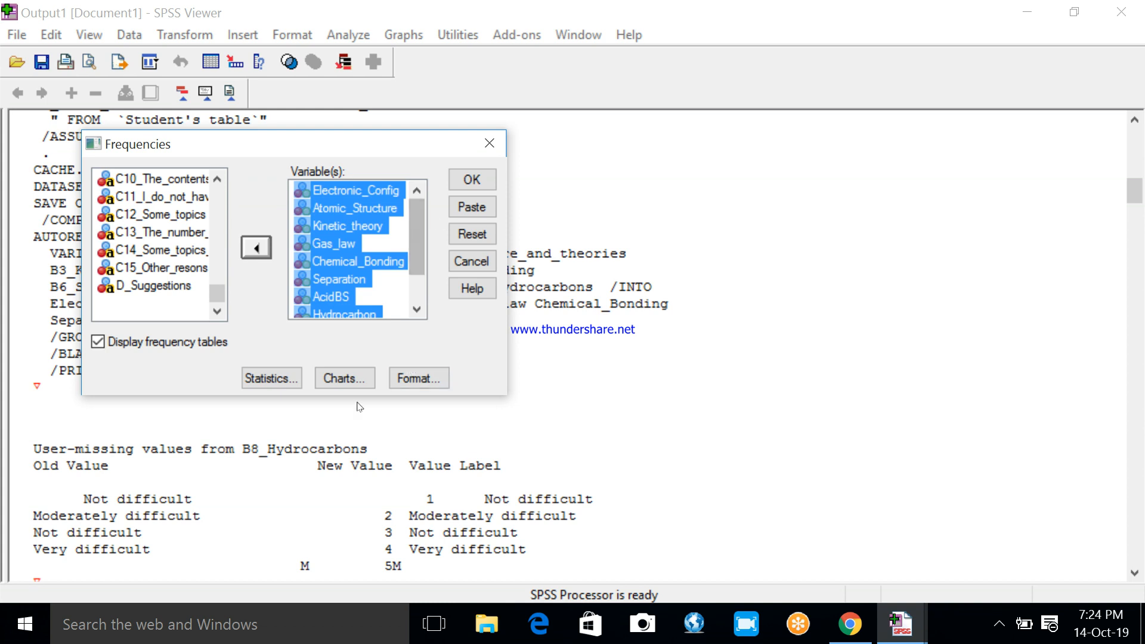
left_click(472, 180)
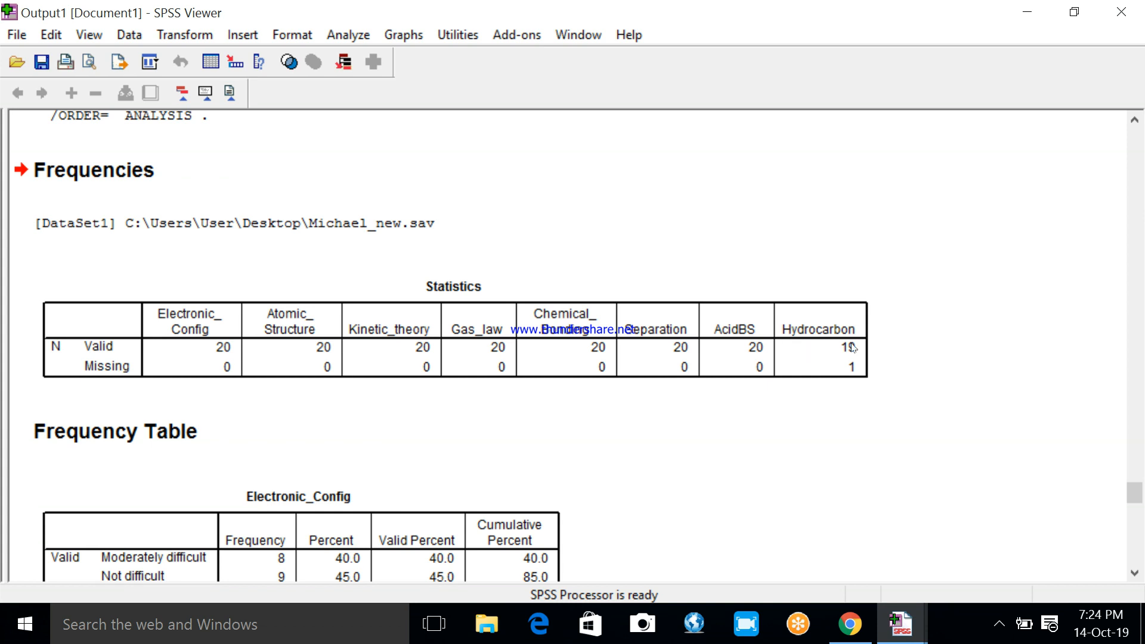
Compare the valid and missing counts in the original section B Statistics table with those of the recoded variables
left_click(1131, 156)
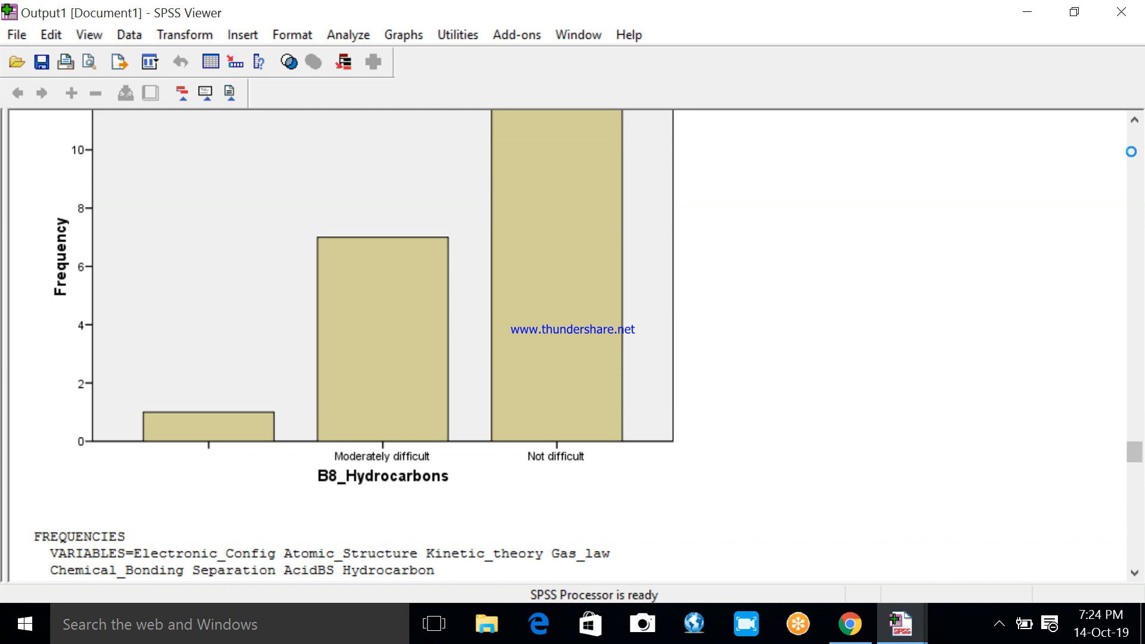
left_click(1131, 152)
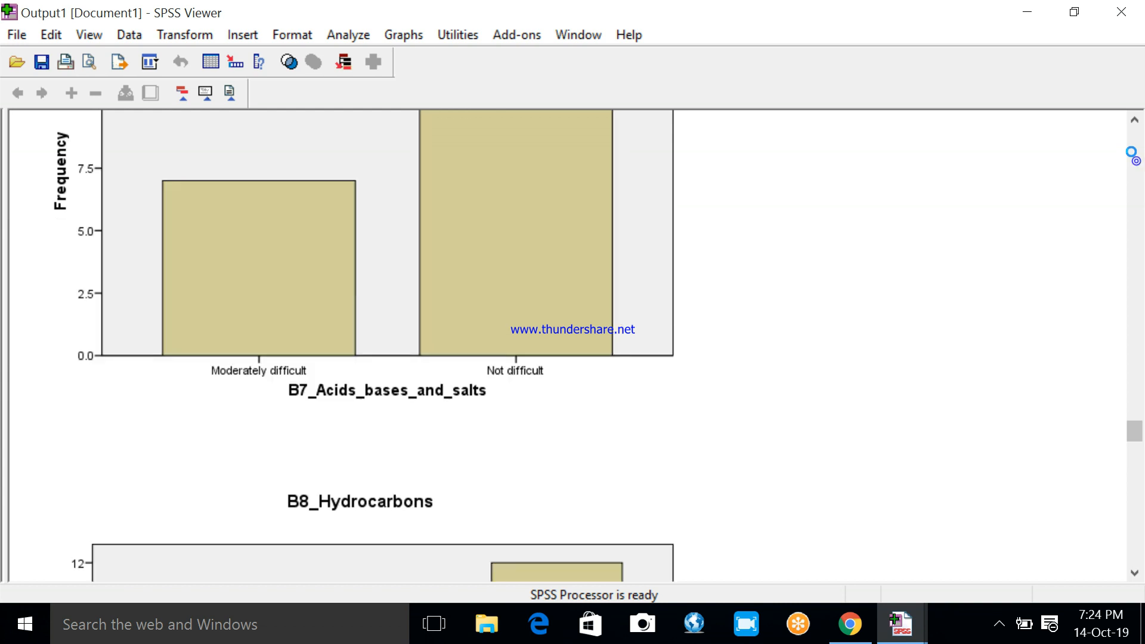
left_click(1132, 154)
left_click(1131, 154)
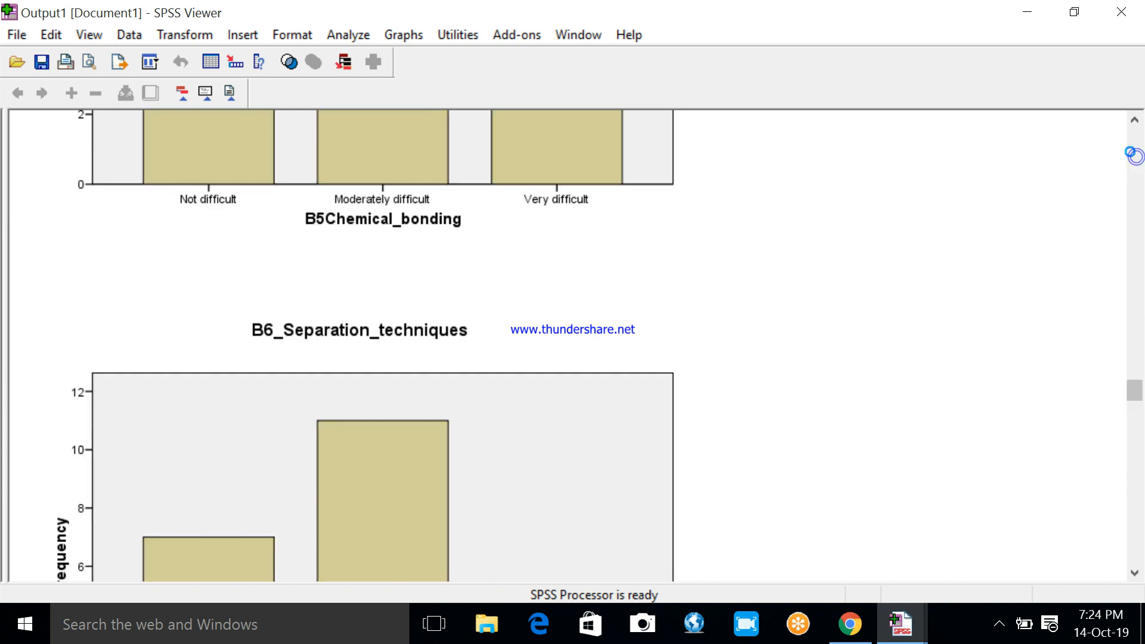
left_click(1132, 152)
left_click(1133, 152)
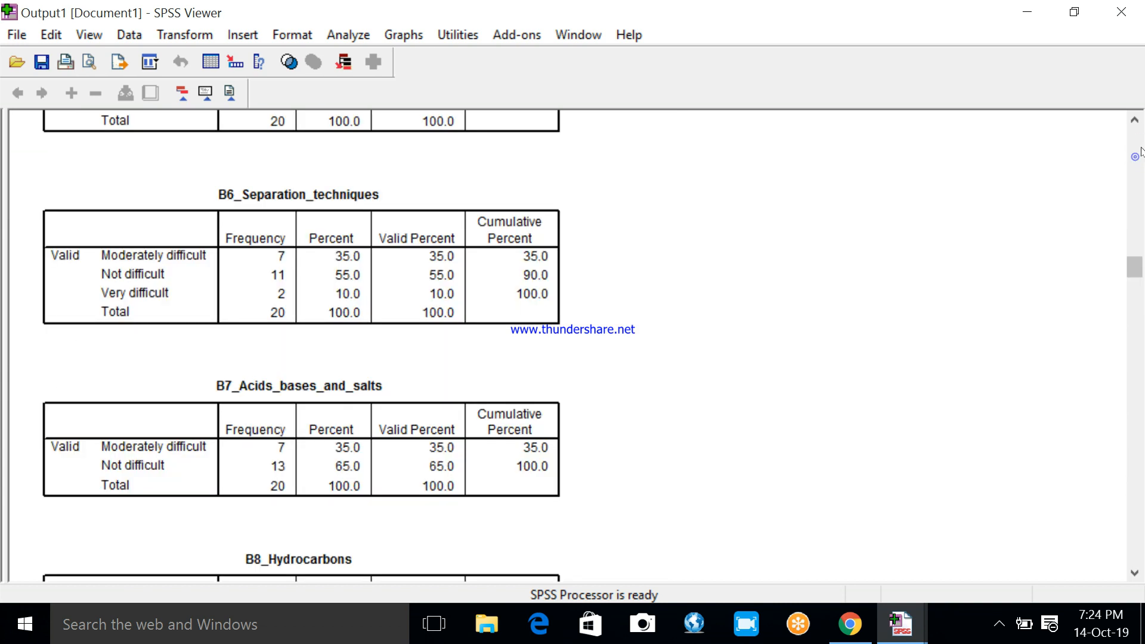
left_click(1133, 152)
left_click(1133, 152)
left_click(1139, 151)
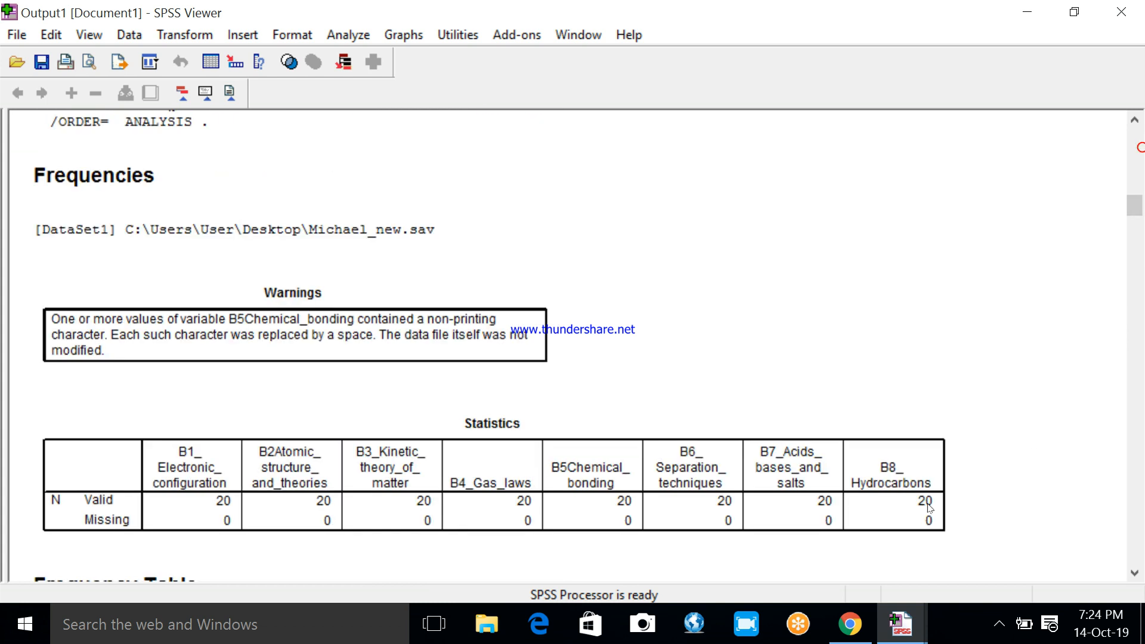
left_click_drag(1131, 203, 1128, 506)
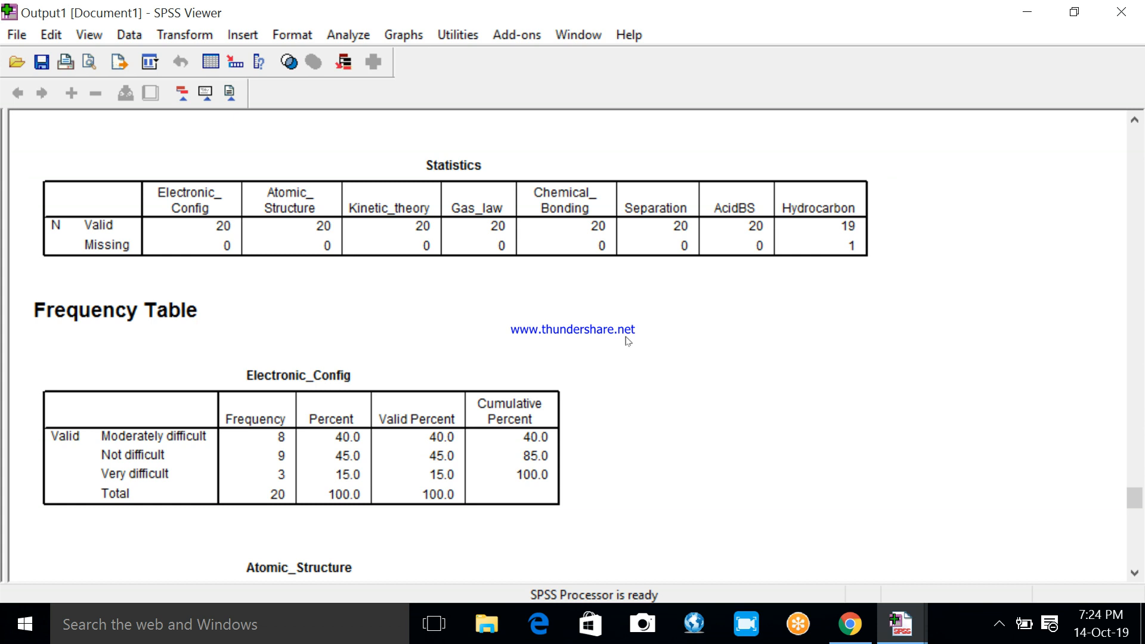
Examine the frequency tables of the recoded variables from Electronic_Config to Hydrocarbon
left_click(1134, 573)
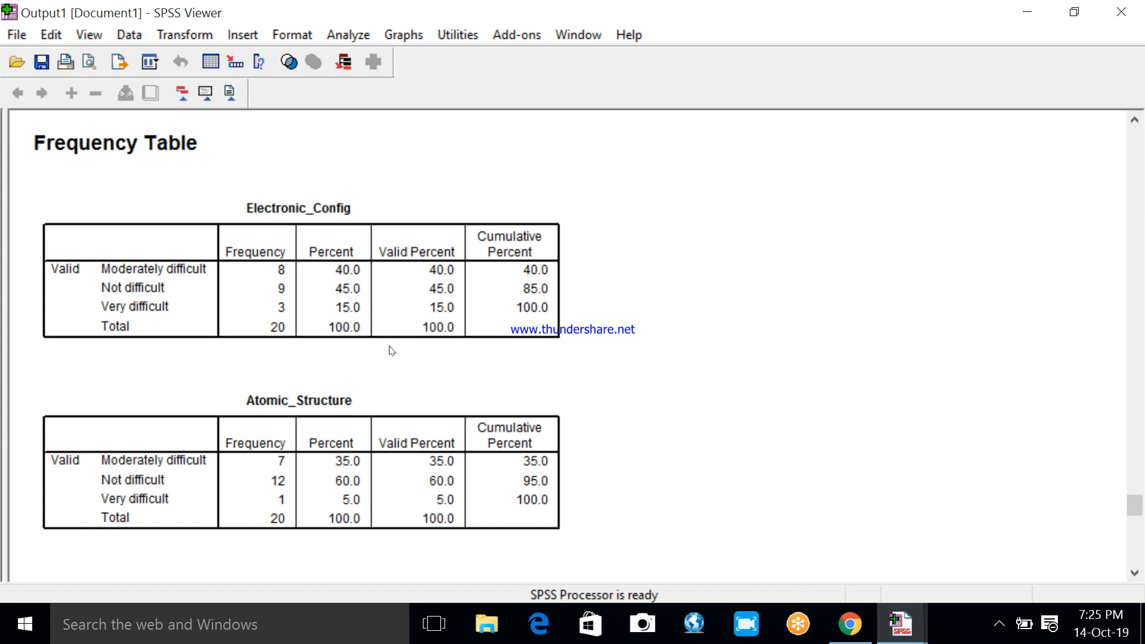
left_click(1133, 574)
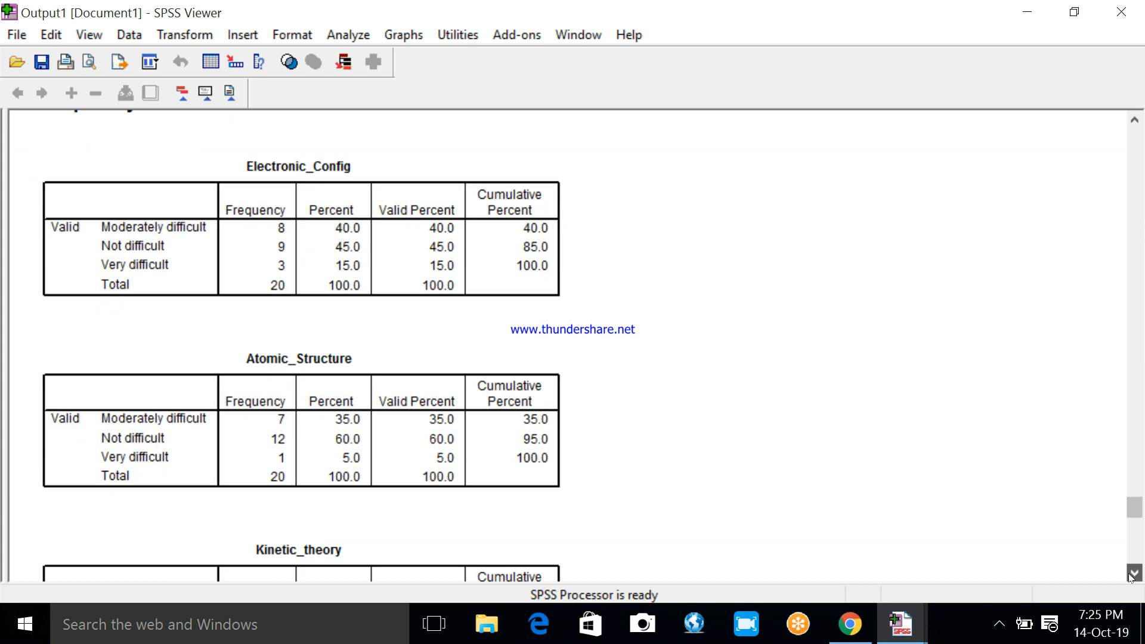
left_click(1133, 574)
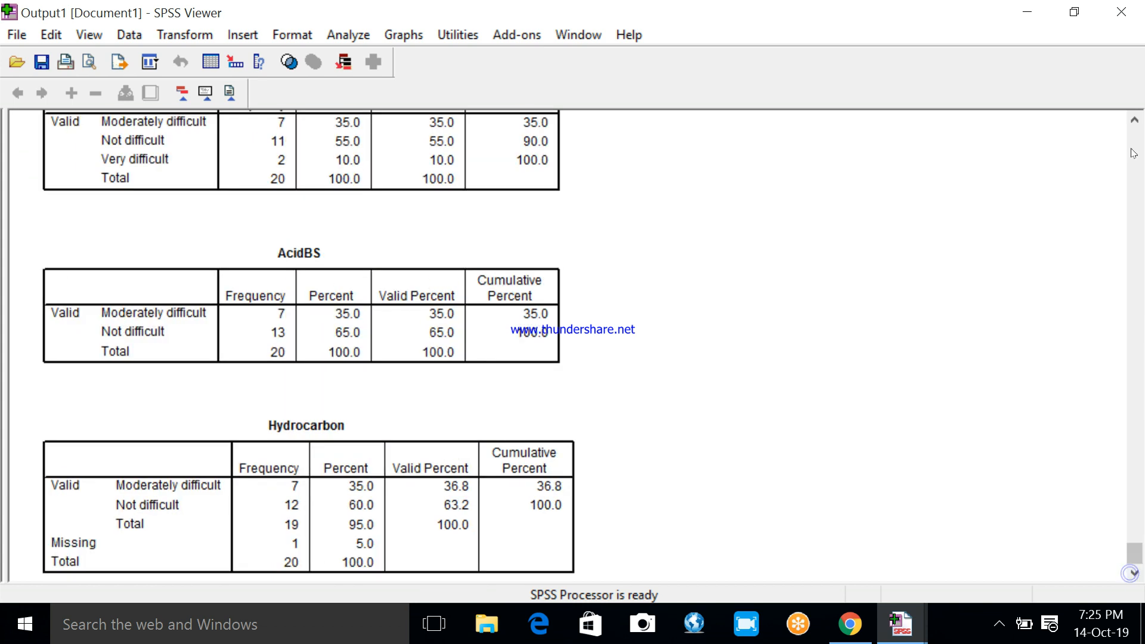
Review the recoded frequency tables in reverse order and examine the Electronic_Config table
left_click(1135, 120)
left_click(1135, 120)
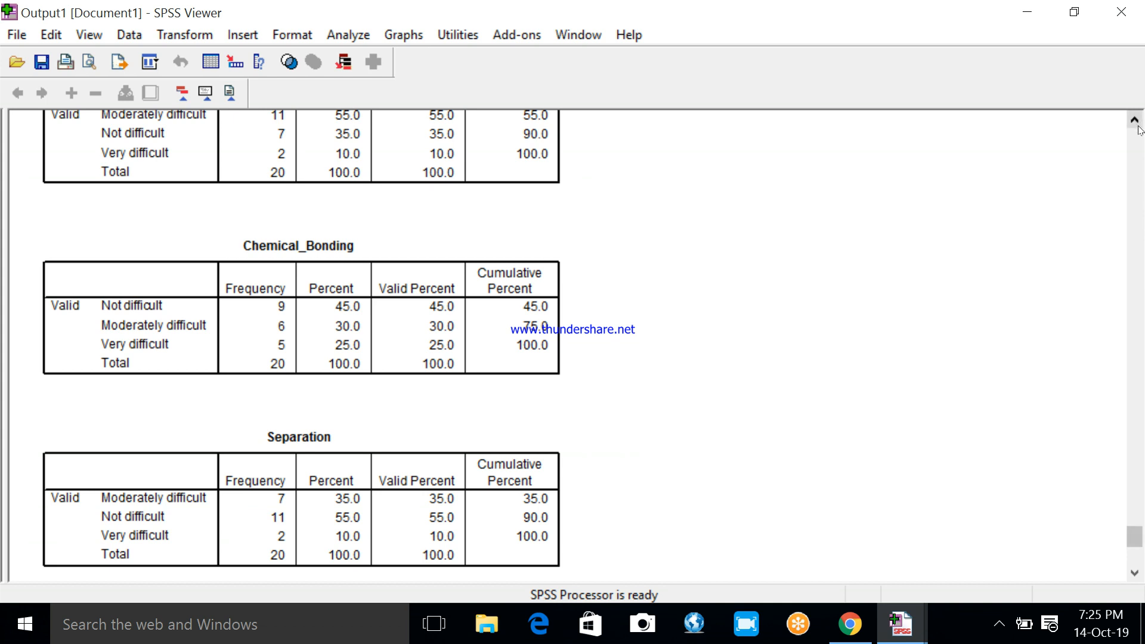
left_click(1137, 123)
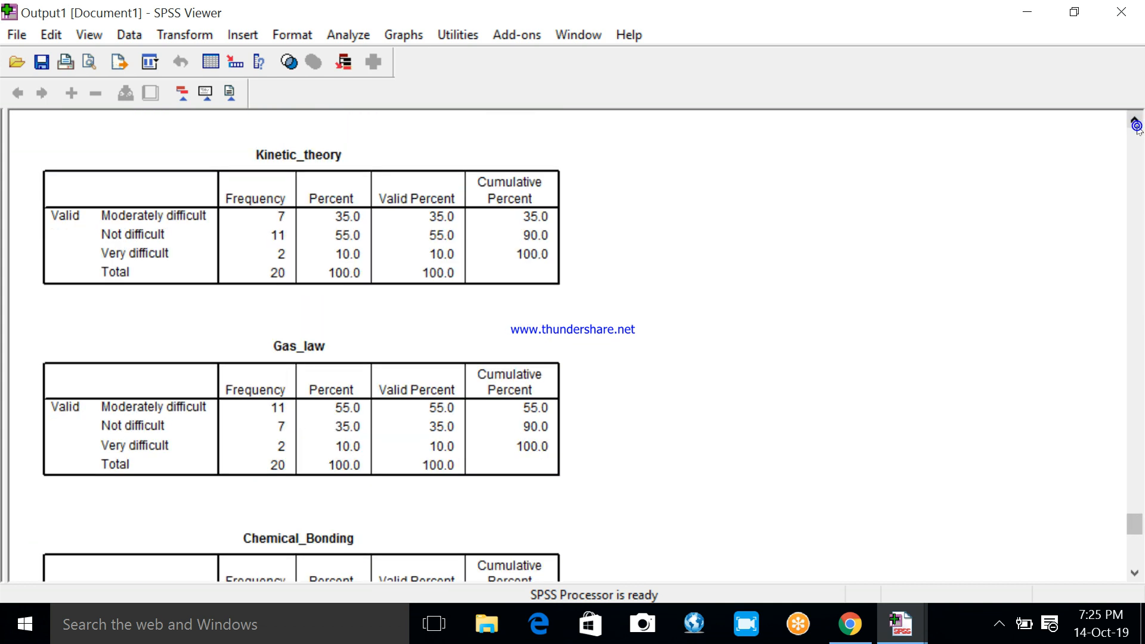
left_click(1136, 123)
left_click(1136, 122)
left_click(1136, 123)
left_click(1136, 122)
left_click(1136, 123)
left_click(1136, 123)
left_click(1136, 123)
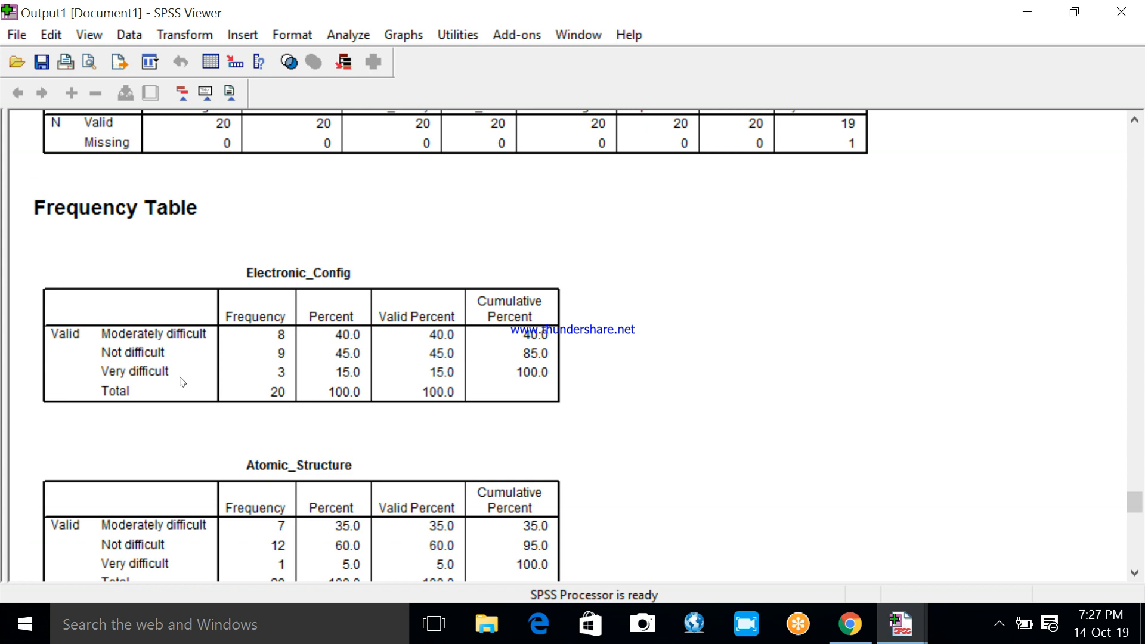
Examine the frequency tables of Atomic_Structure and Kinetic_theory
left_click(1131, 574)
left_click(1131, 573)
left_click(1132, 576)
left_click(1133, 577)
left_click(1133, 577)
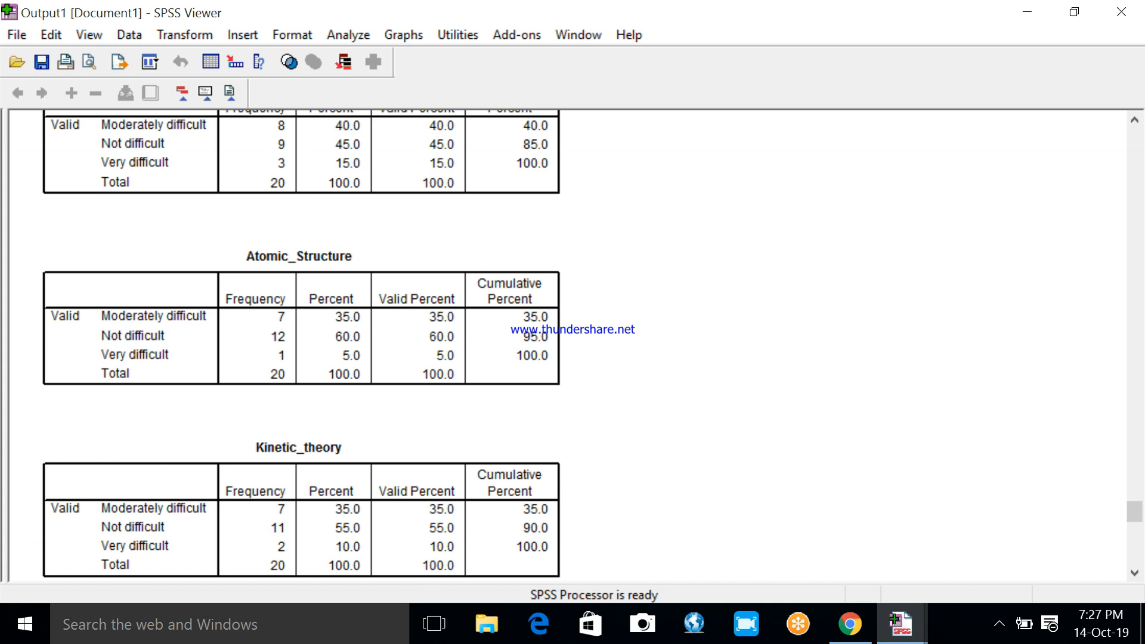
left_click(1136, 573)
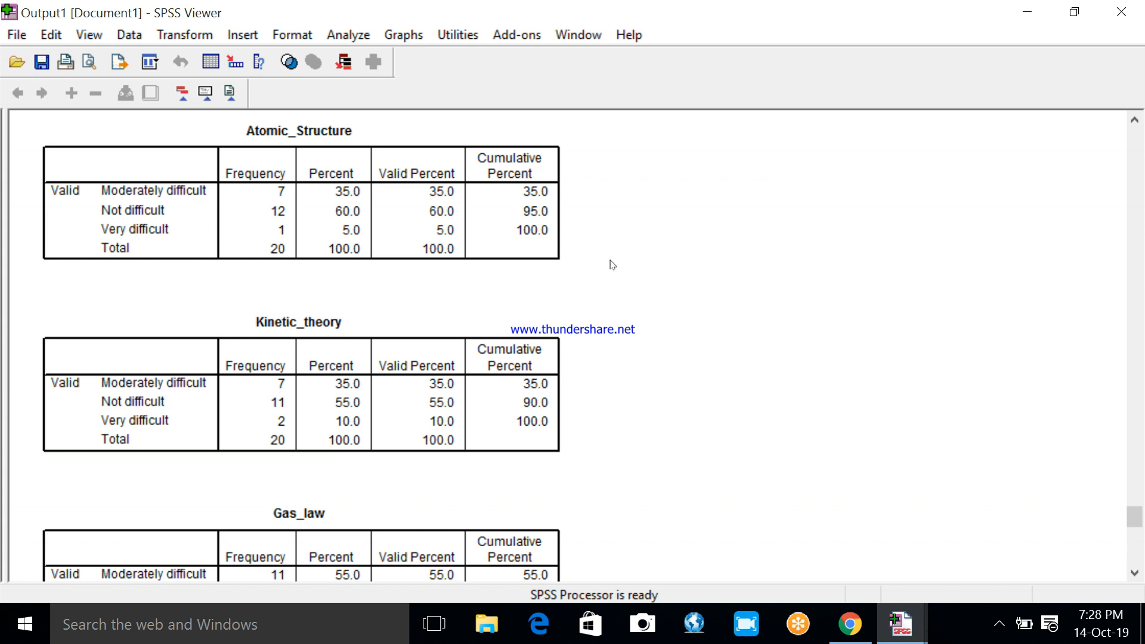
left_click(999, 624)
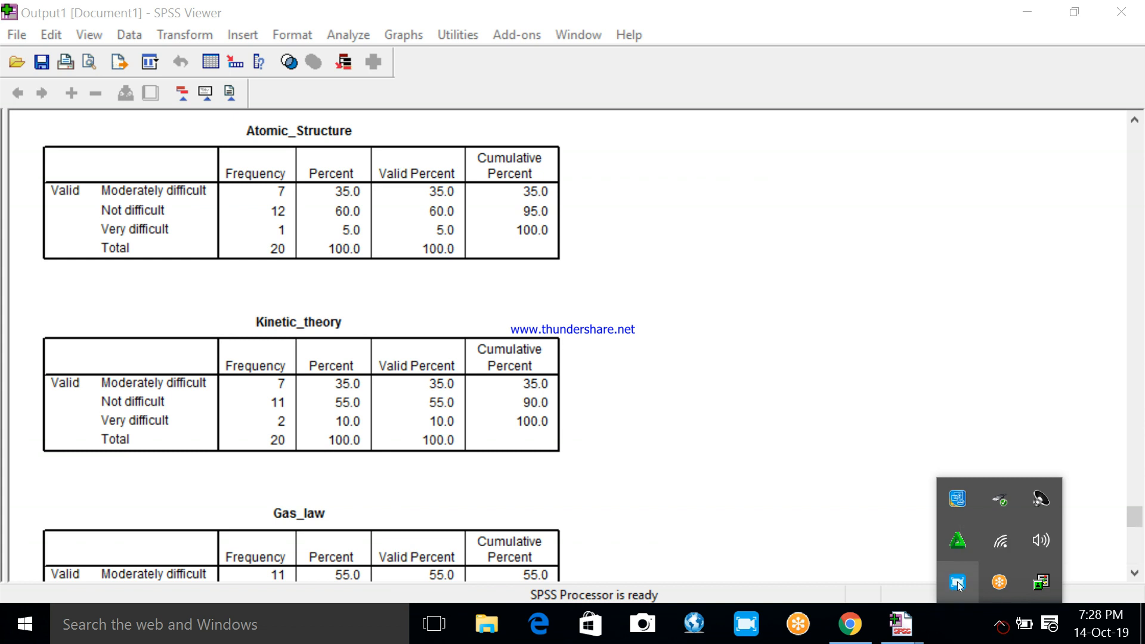